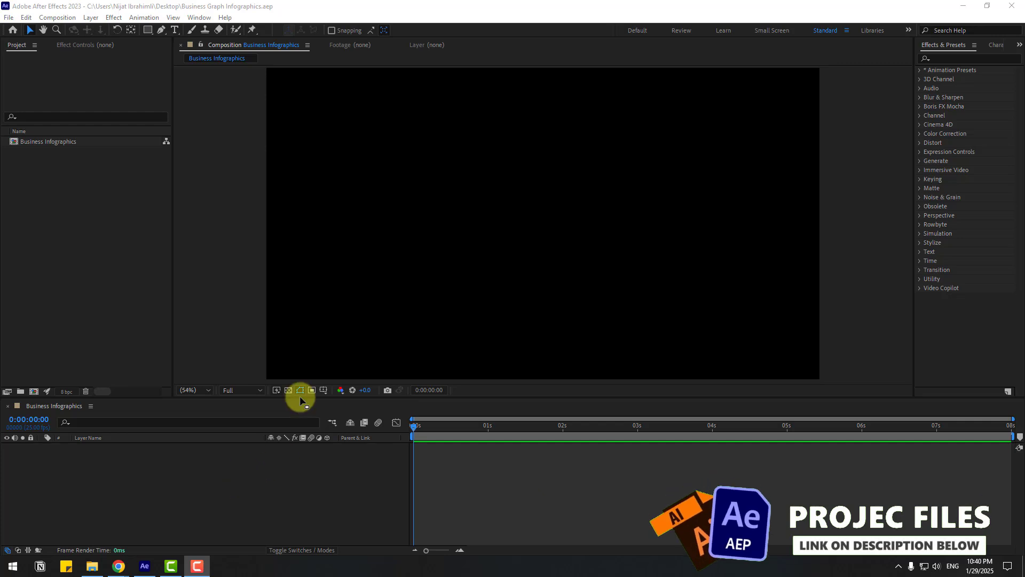
Step: Create a 1920×1080 solid named BG with colour 000000 black
right_click(208, 355)
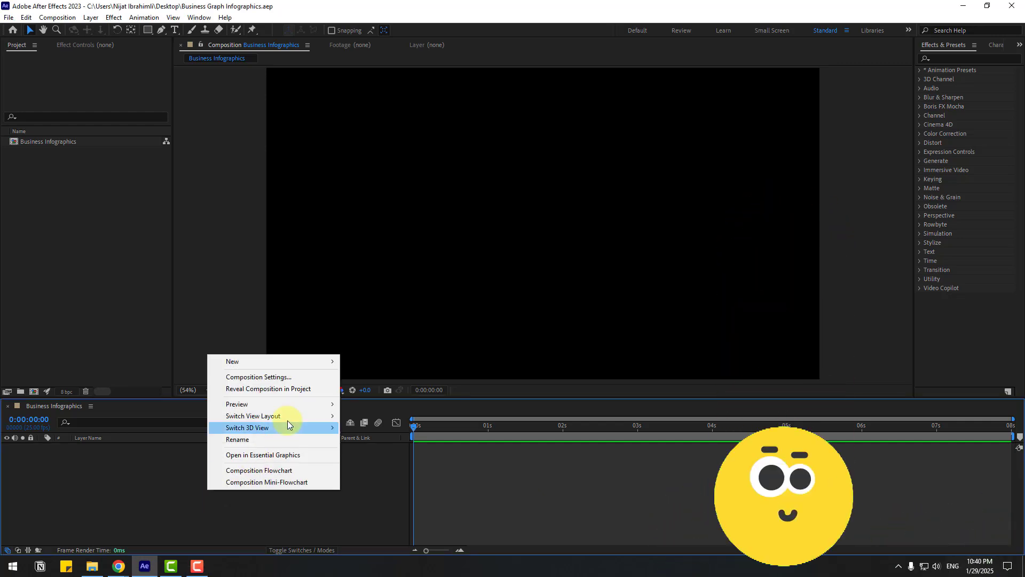
mouse_move(294, 363)
click(365, 388)
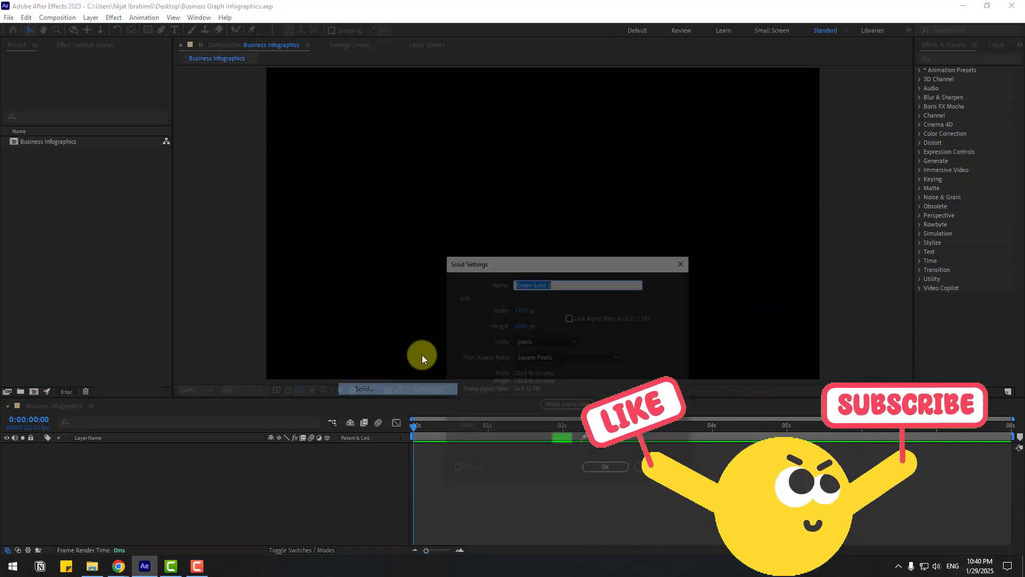
text(BG)
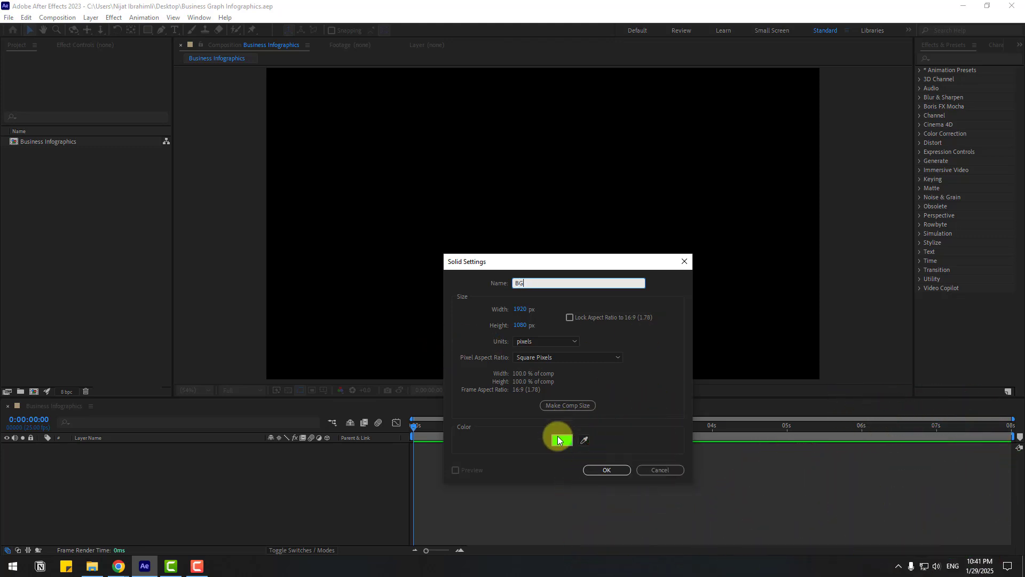
click(562, 440)
drag(326, 462, 202, 485)
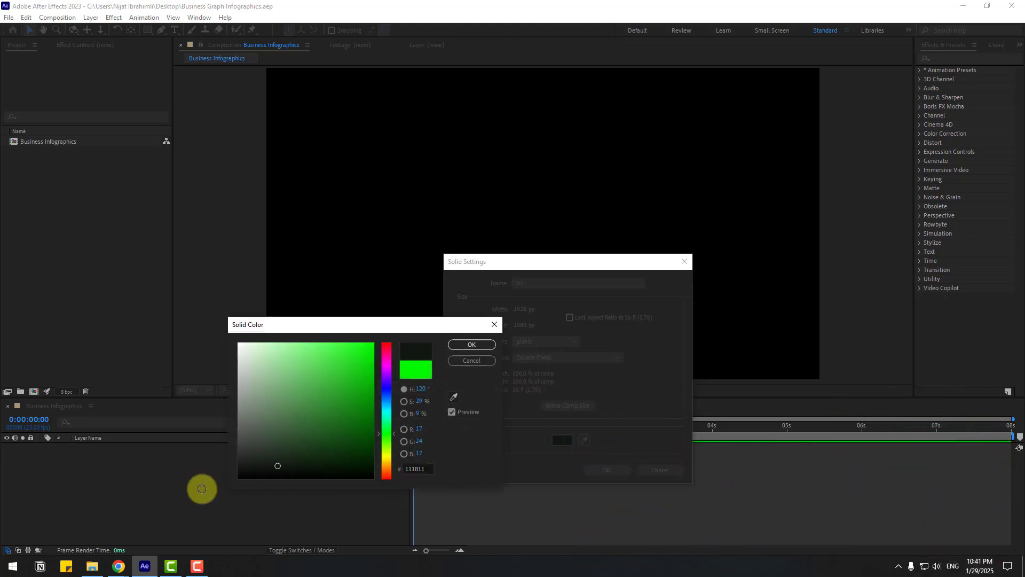
click(471, 344)
click(599, 473)
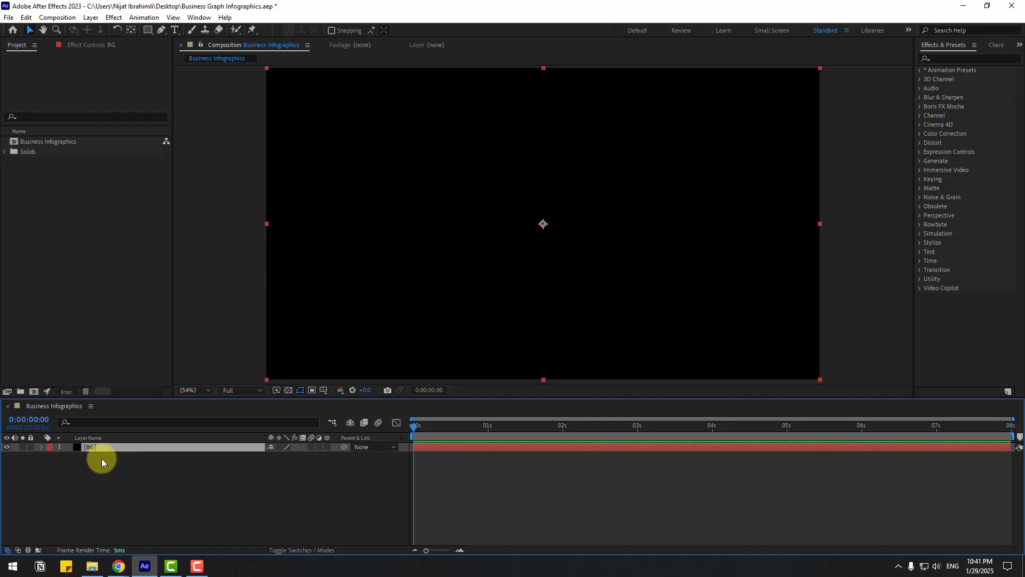
Step: Search 'grad' in Effects & Presets and apply Gradient Ramp to the BG layer
click(944, 58)
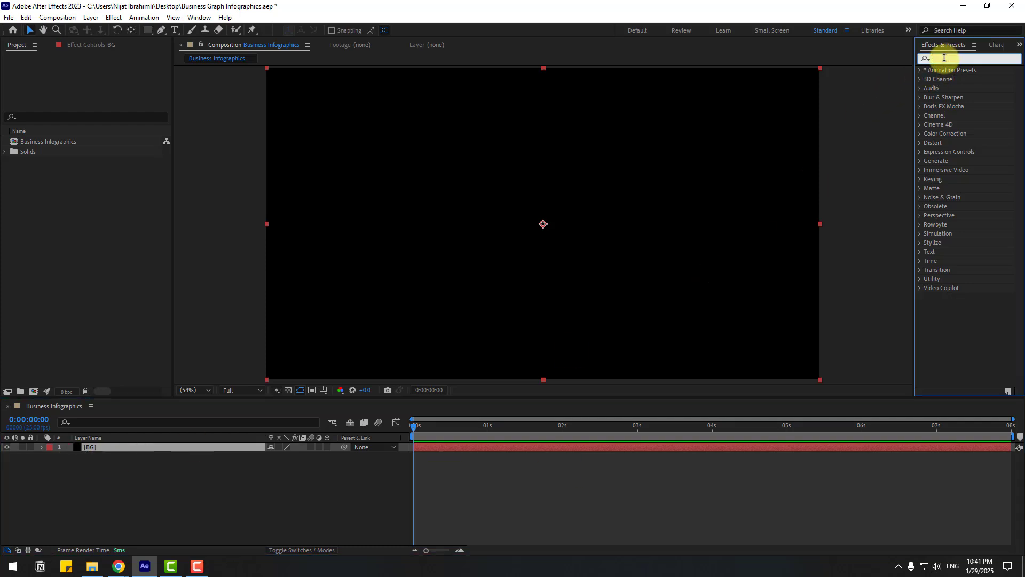
text(grad)
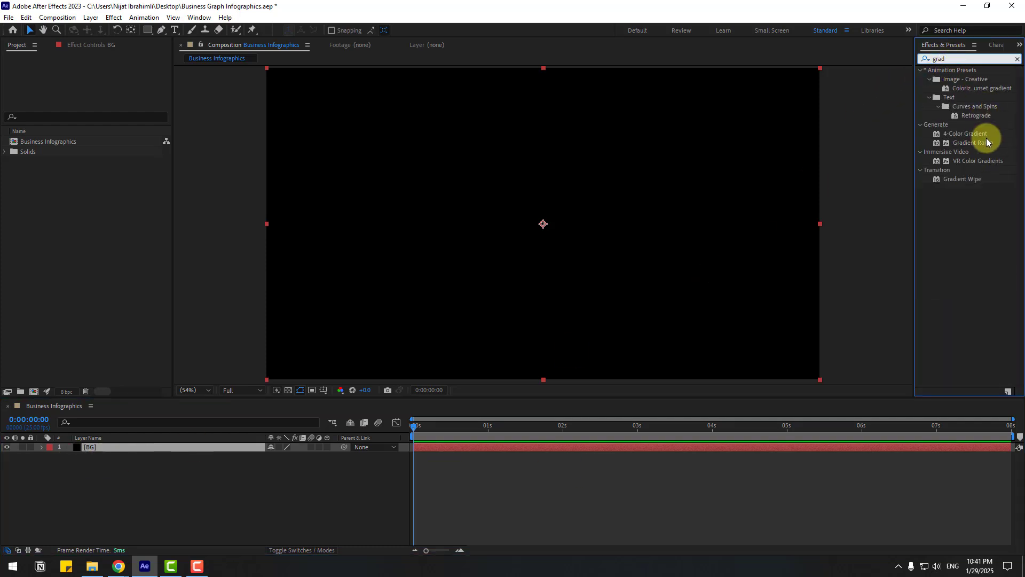
drag(966, 142, 88, 450)
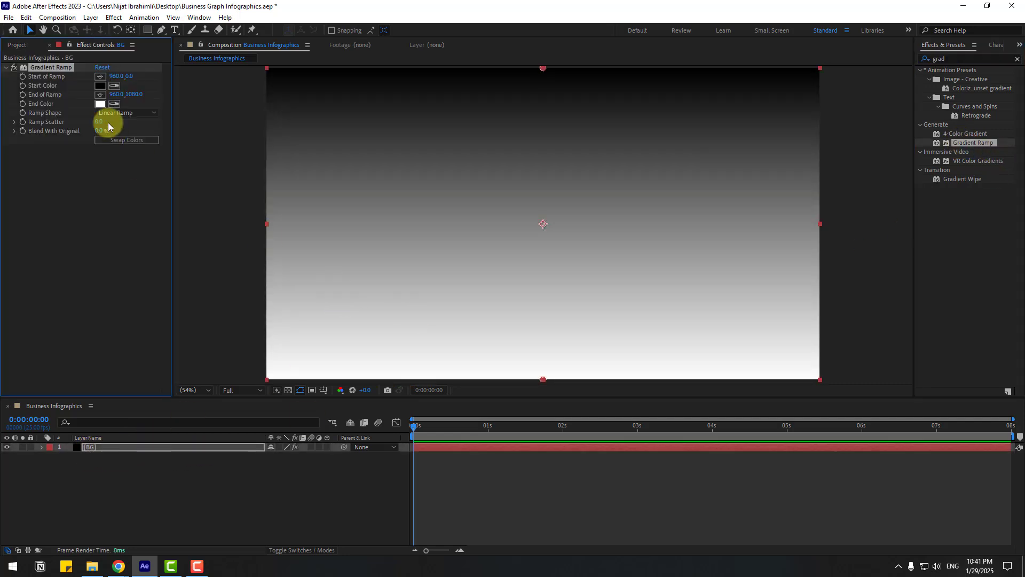
Step: Set the ramp's start colour to near-black blue and its end colour to dark blue
click(100, 85)
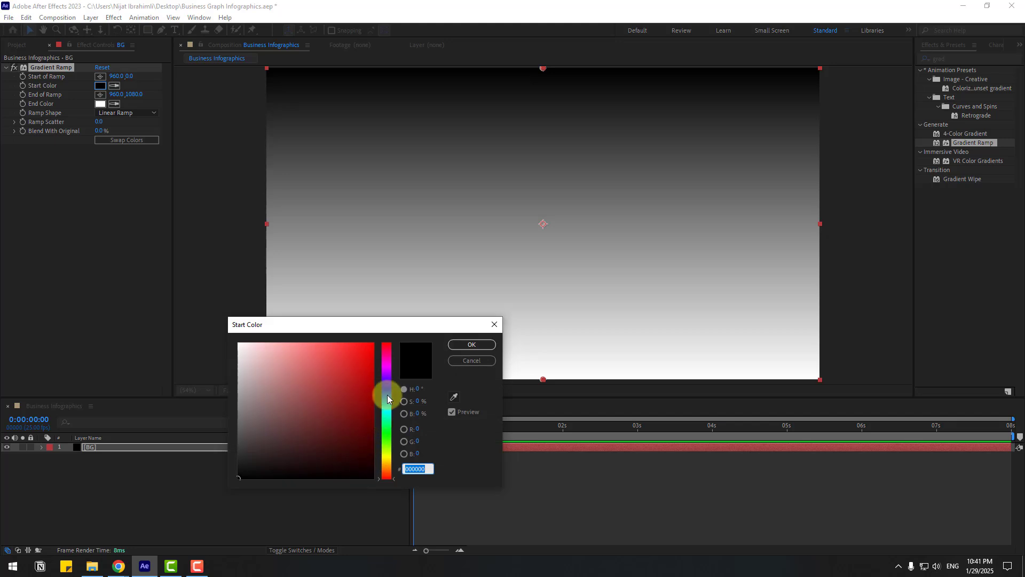
drag(359, 453, 375, 475)
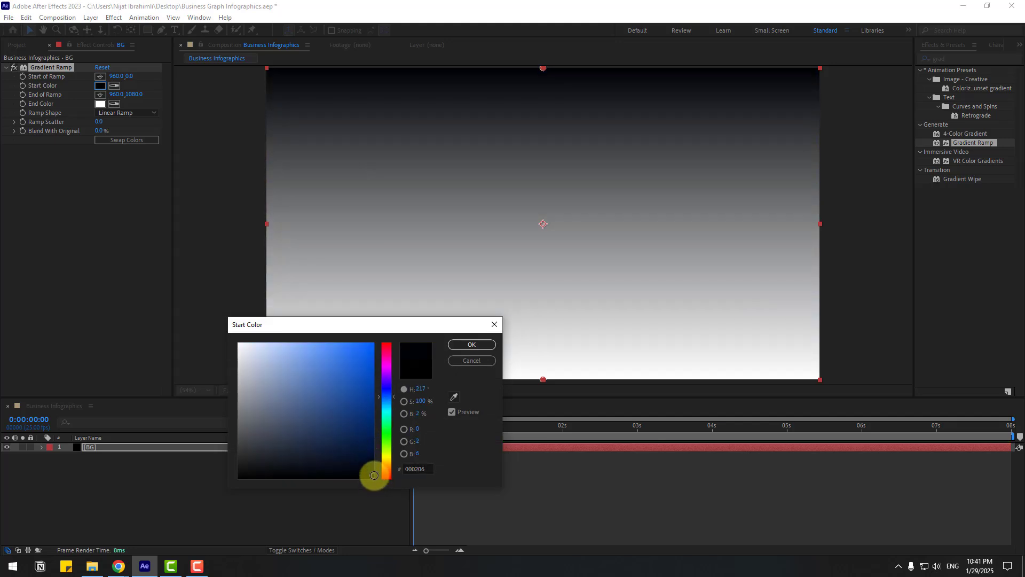
click(459, 346)
click(96, 104)
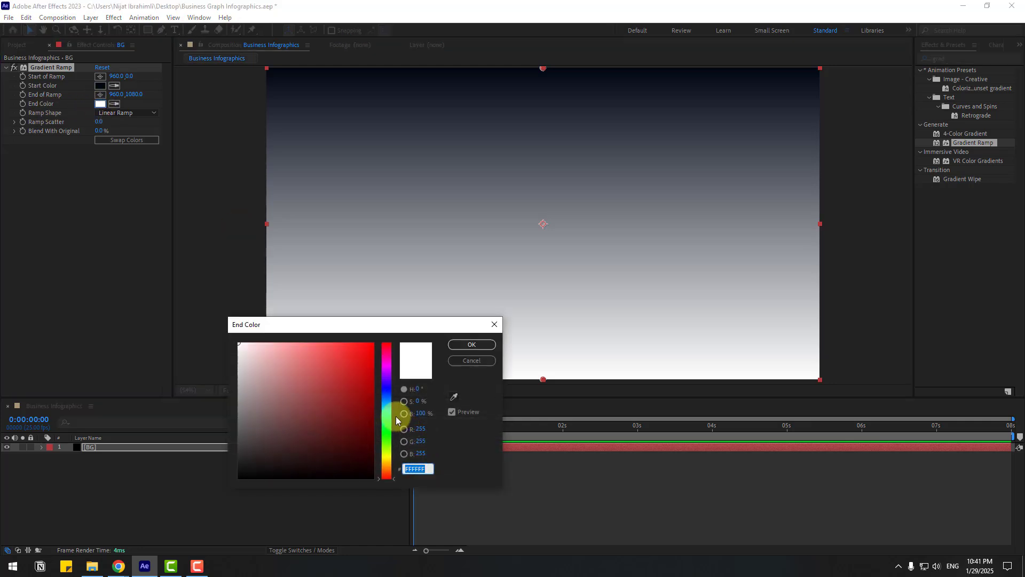
click(384, 399)
drag(347, 422, 379, 451)
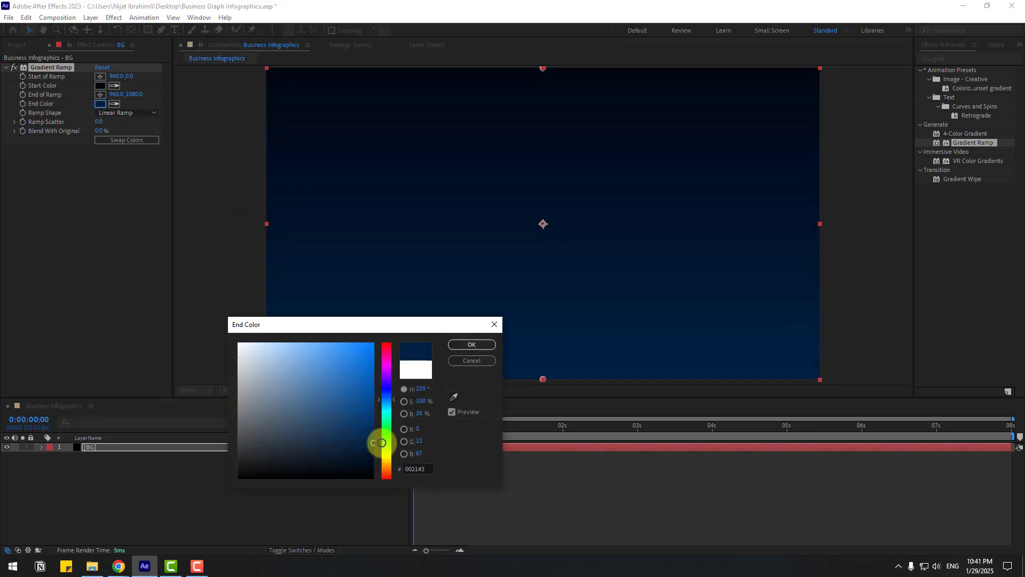
click(460, 354)
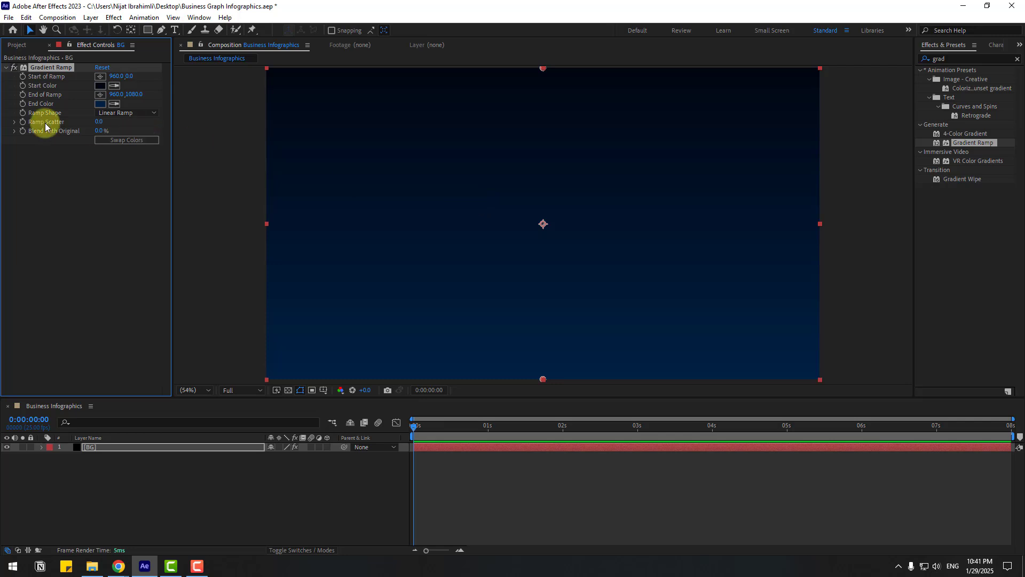
Step: Make the ramp radial with swapped colours, centred upper middle and ending below the frame
click(126, 112)
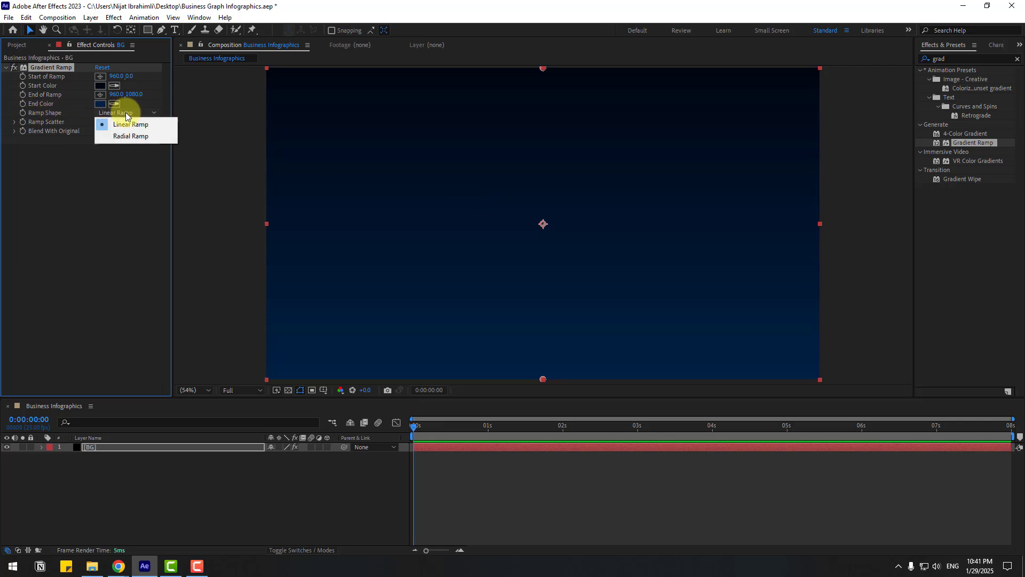
click(145, 135)
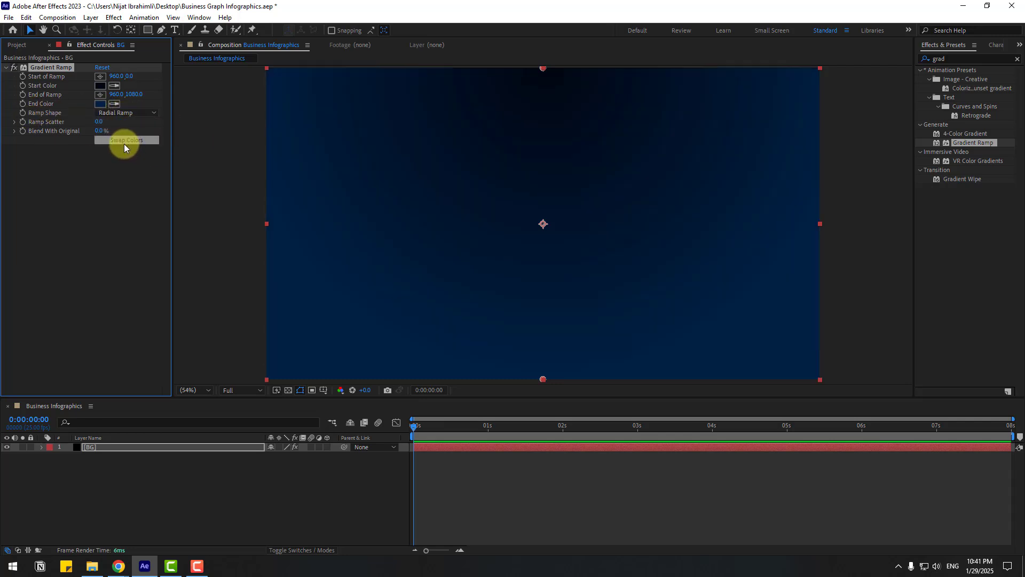
click(134, 142)
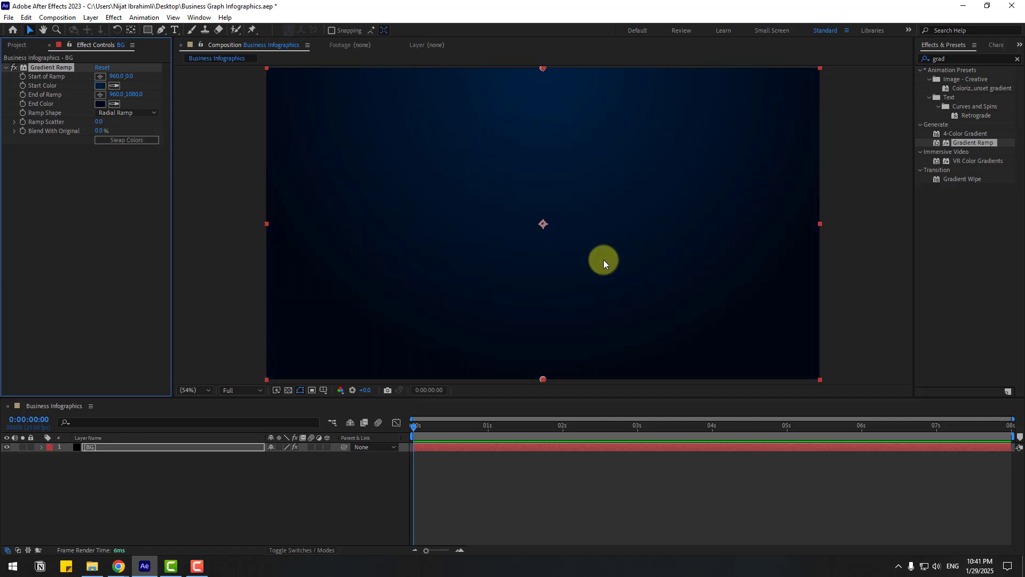
drag(541, 69, 540, 96)
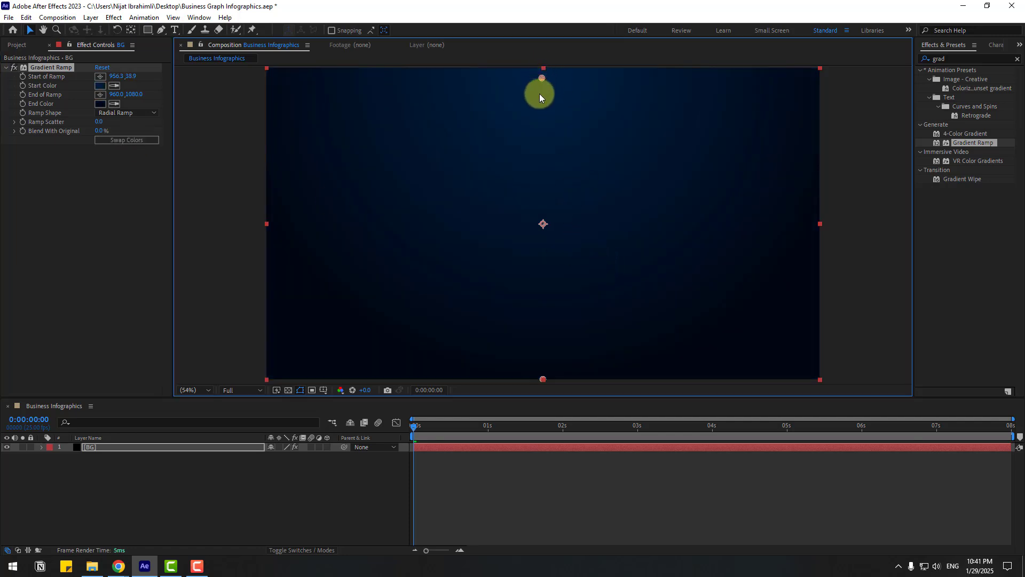
drag(536, 178, 538, 175)
drag(541, 379, 530, 457)
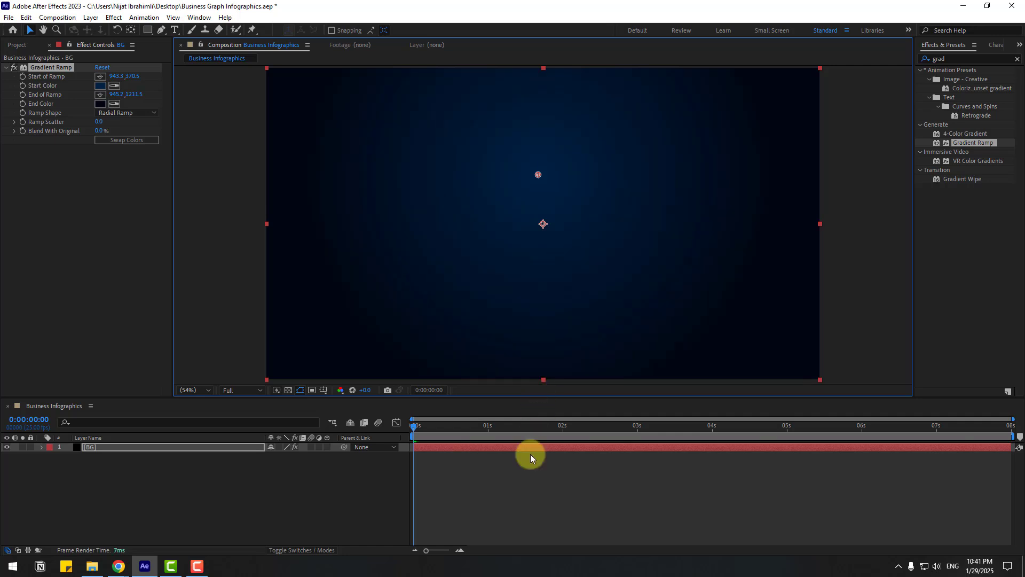
drag(523, 504, 520, 510)
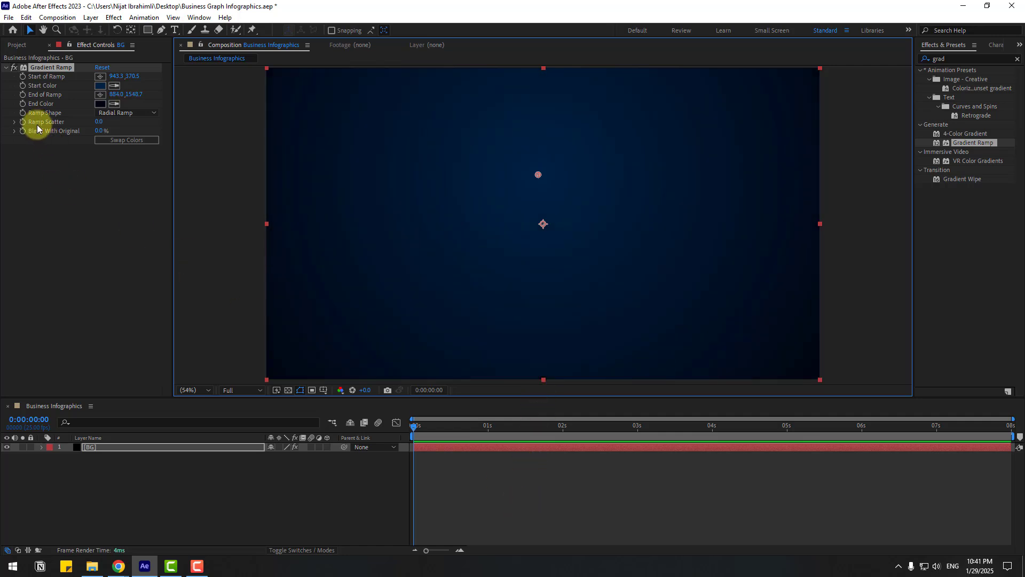
Step: Set Ramp Scatter to 100 and lock the BG layer
click(101, 122)
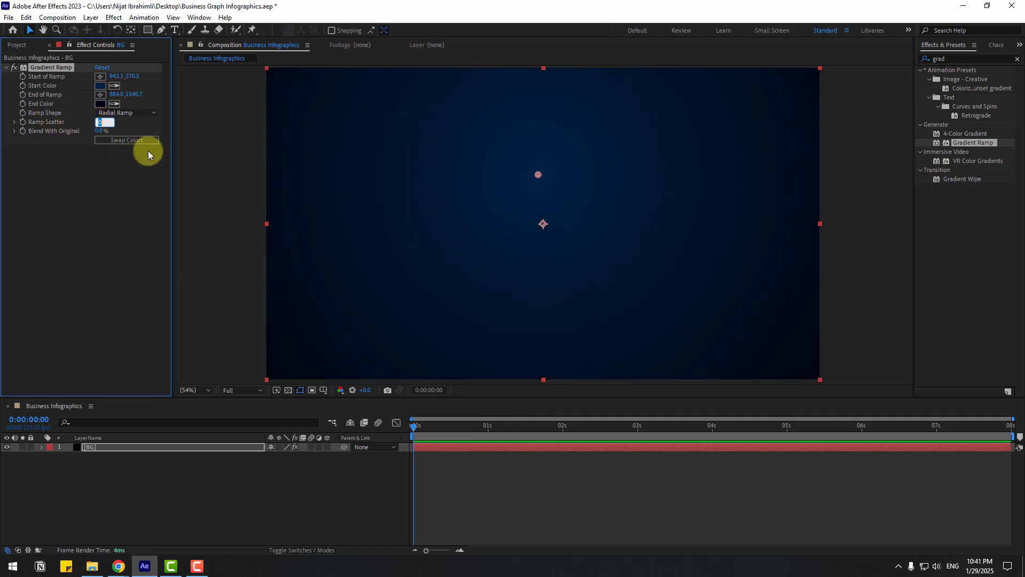
text(100)
key(Return)
click(30, 447)
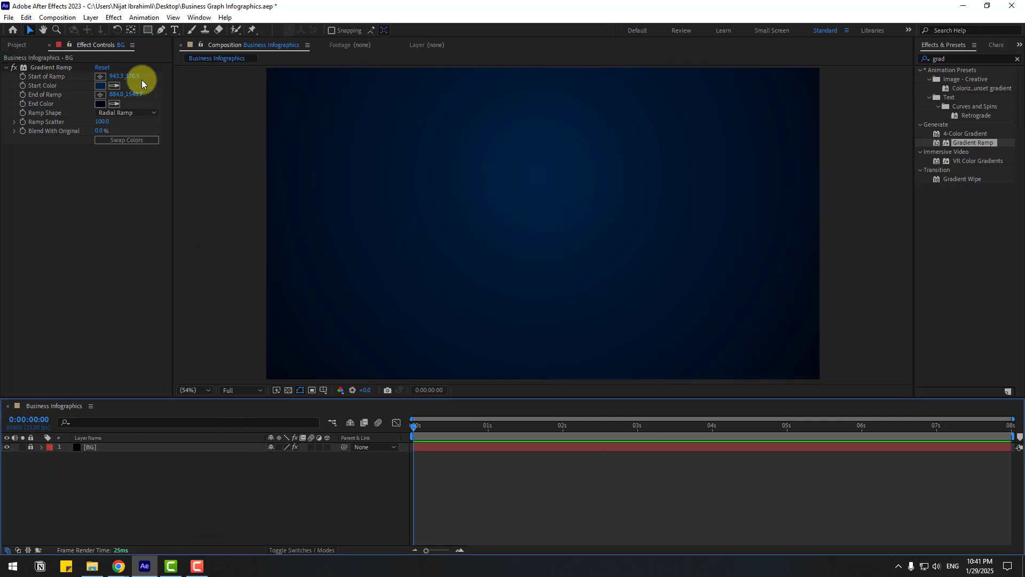
Step: Switch to the Pen tool and set new shapes to have no fill
click(162, 30)
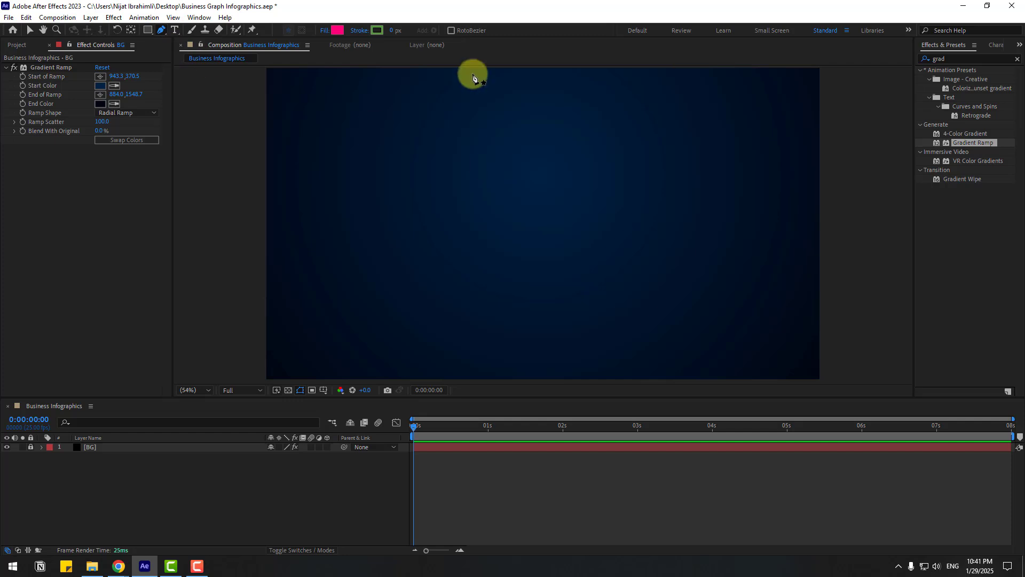
click(323, 31)
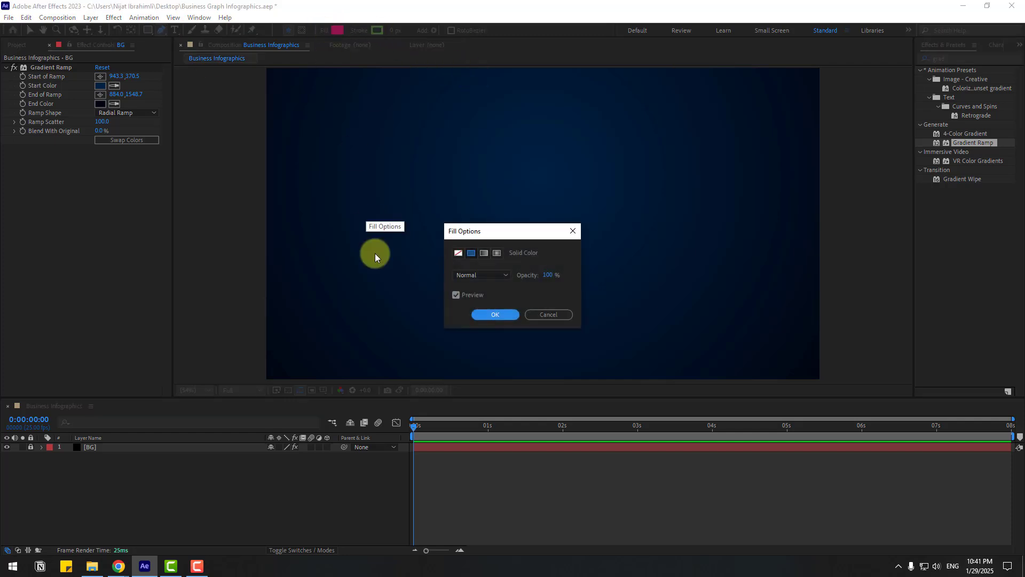
click(458, 252)
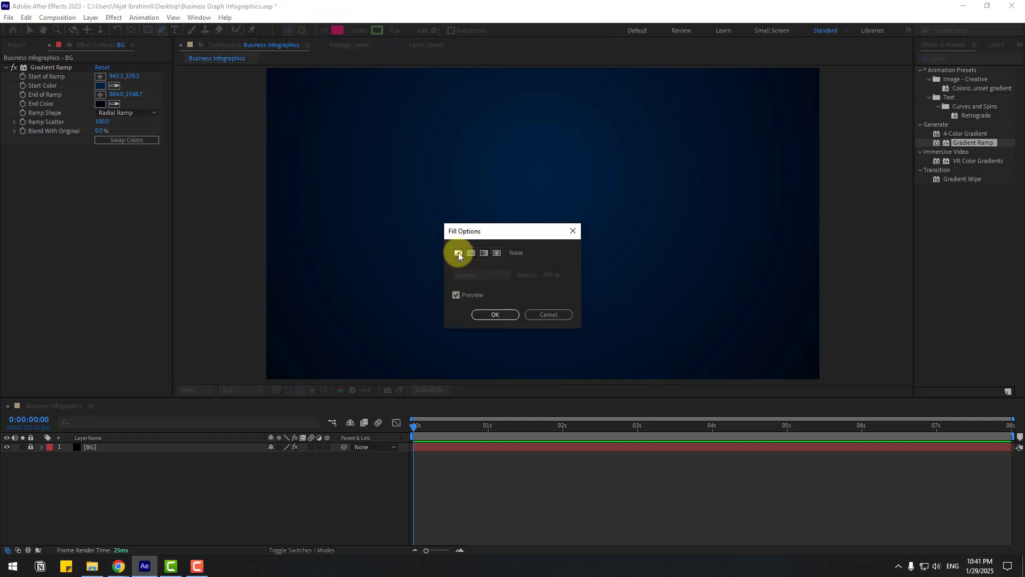
click(491, 315)
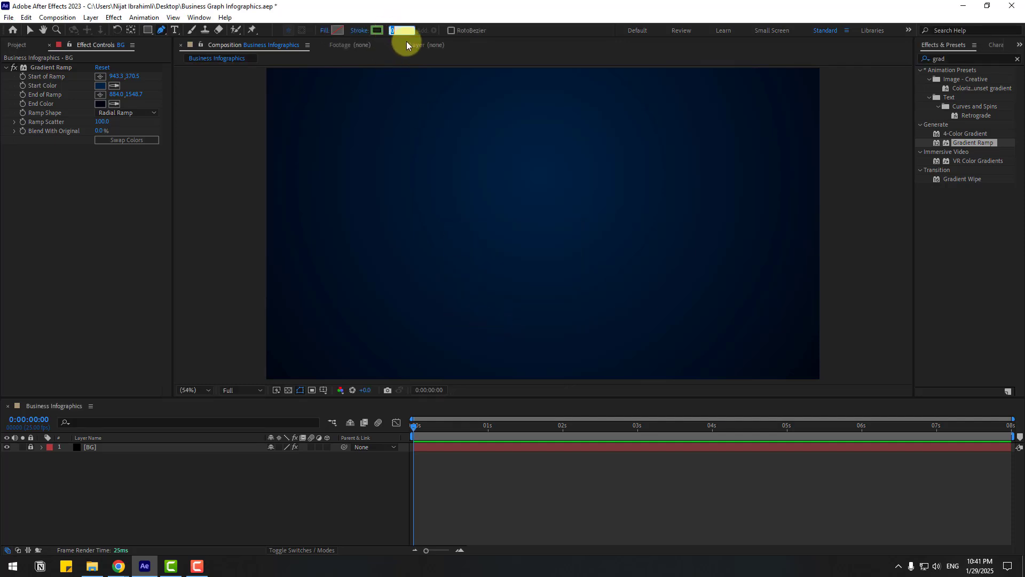
Step: Set the shape stroke colour to bright cyan 12CAFF and show Title/Action Safe guides
click(377, 31)
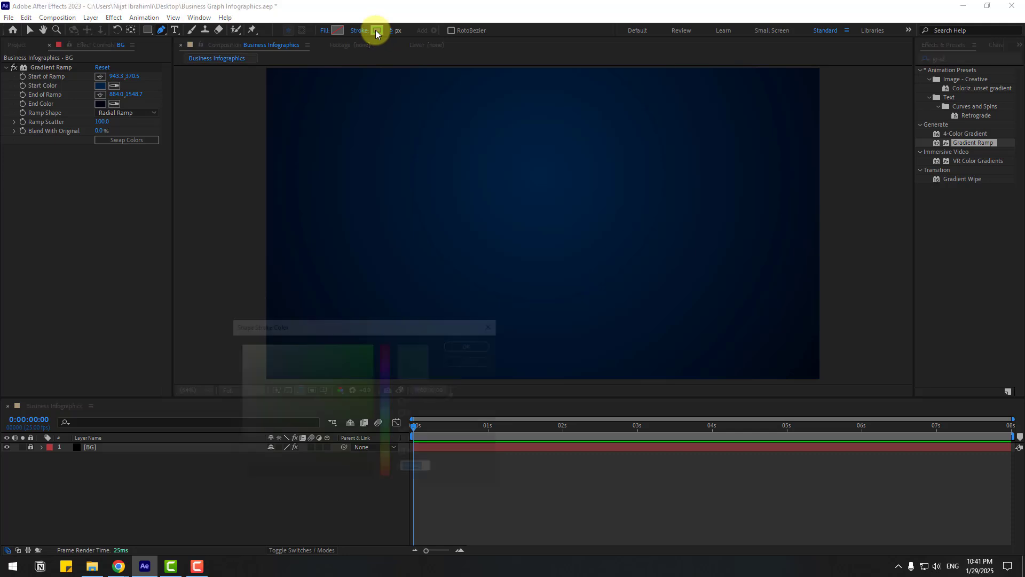
click(235, 348)
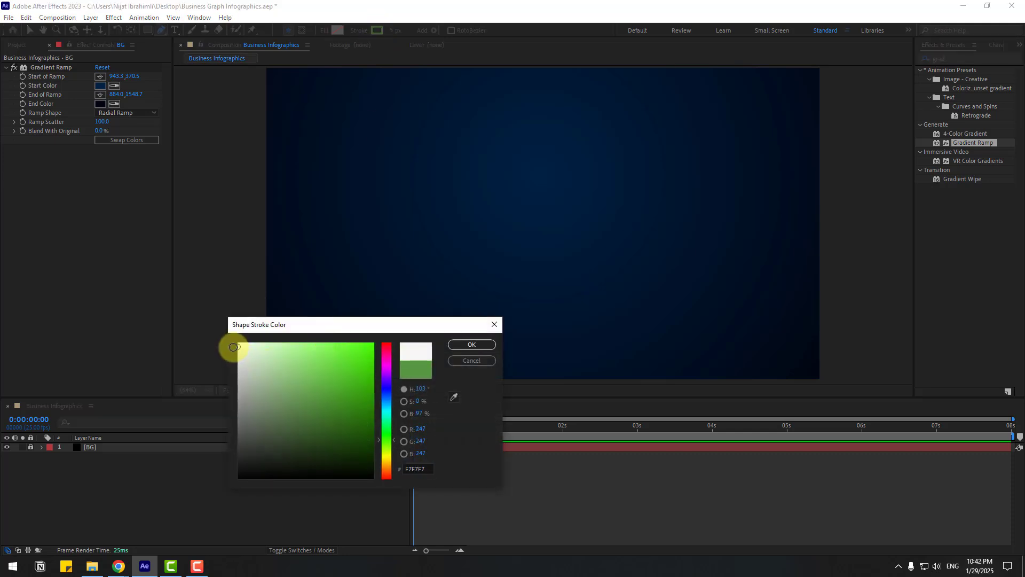
click(396, 405)
drag(351, 369, 367, 337)
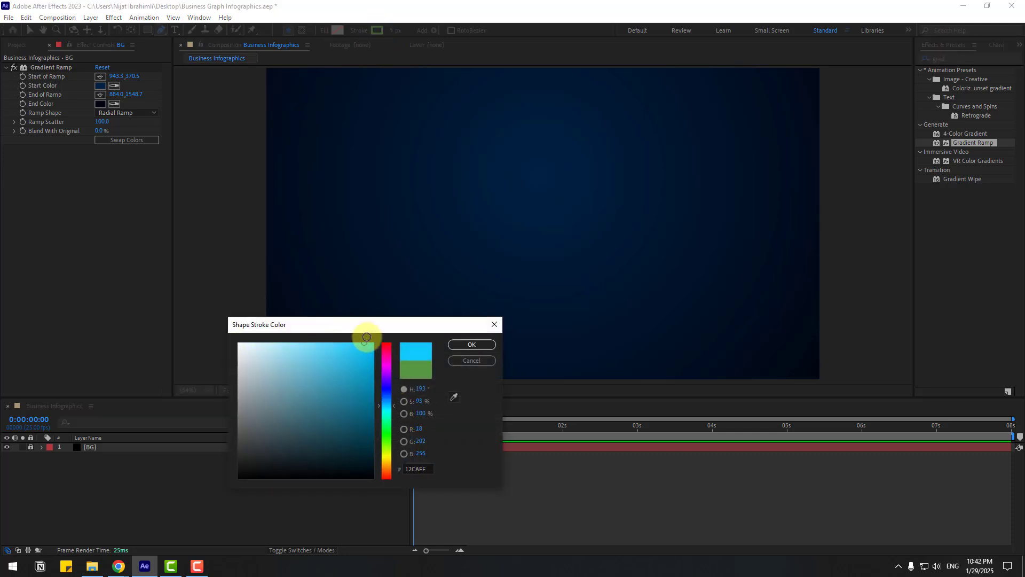
click(471, 344)
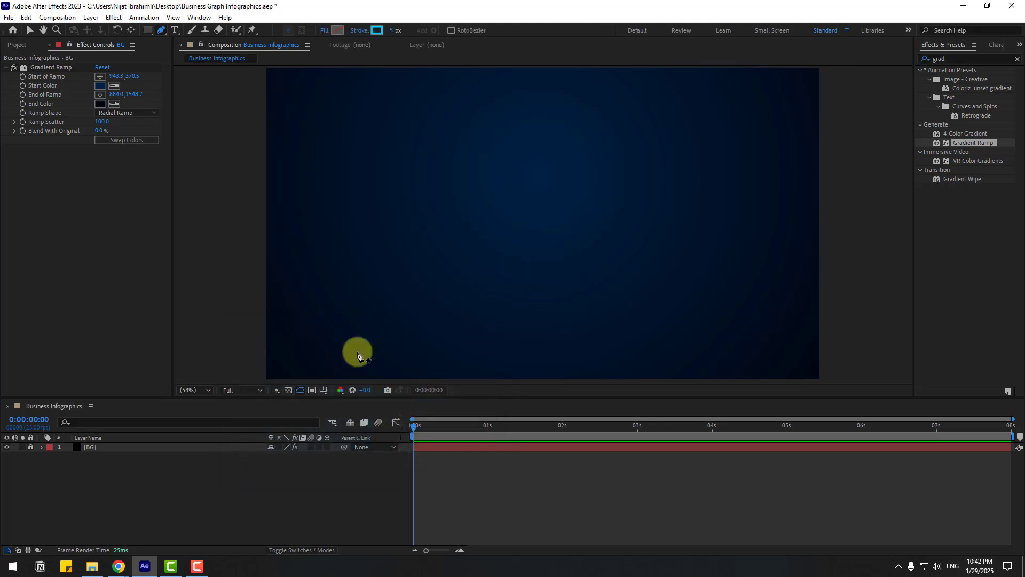
click(323, 391)
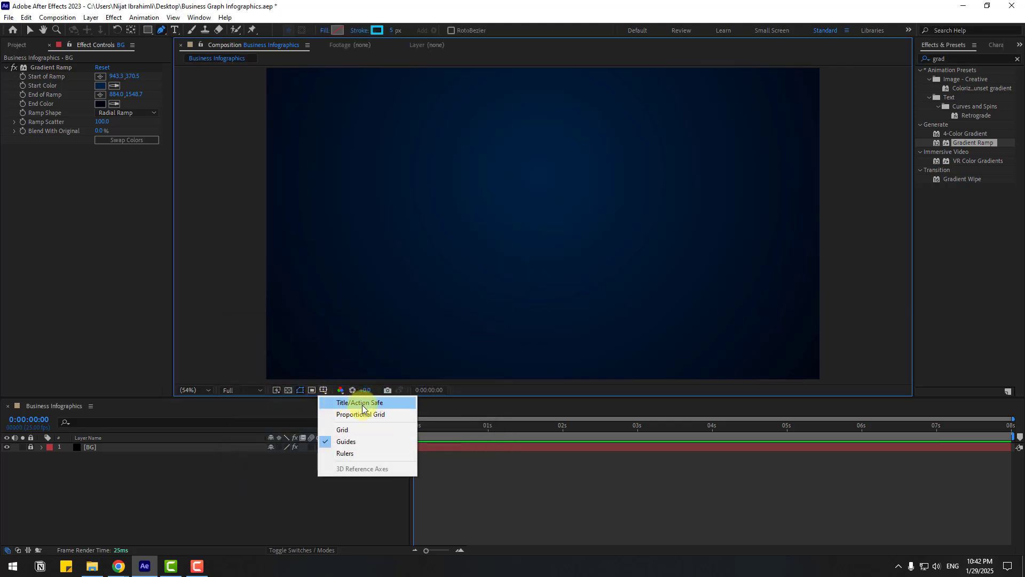
click(354, 399)
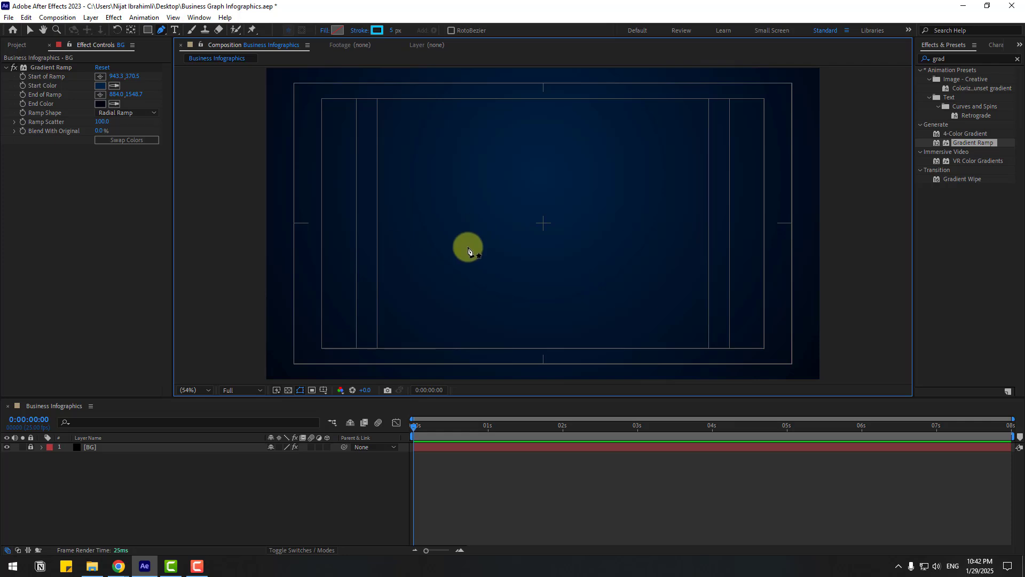
Step: Draw an eight-point zigzag line rising from lower left to top right
click(322, 349)
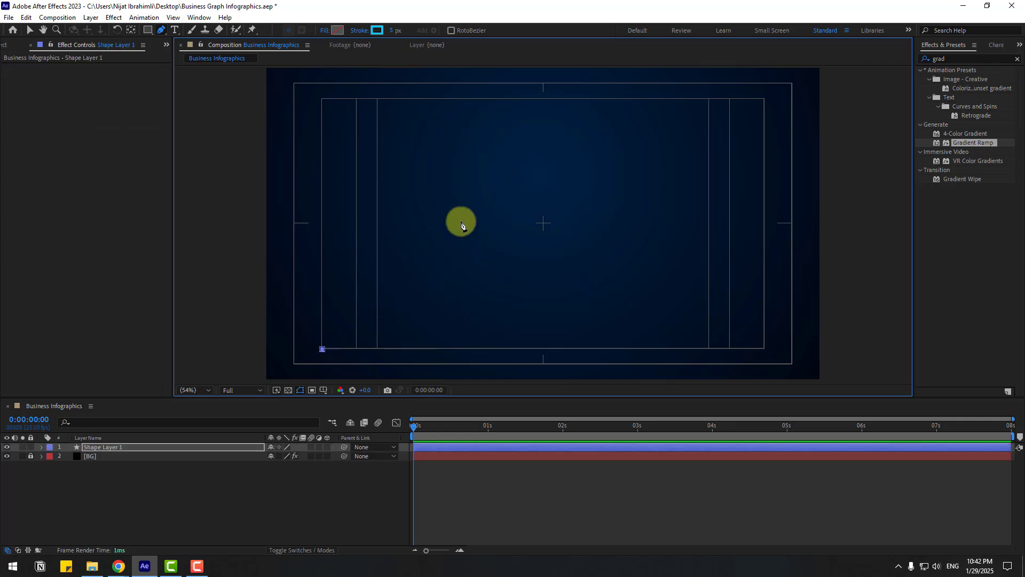
click(377, 239)
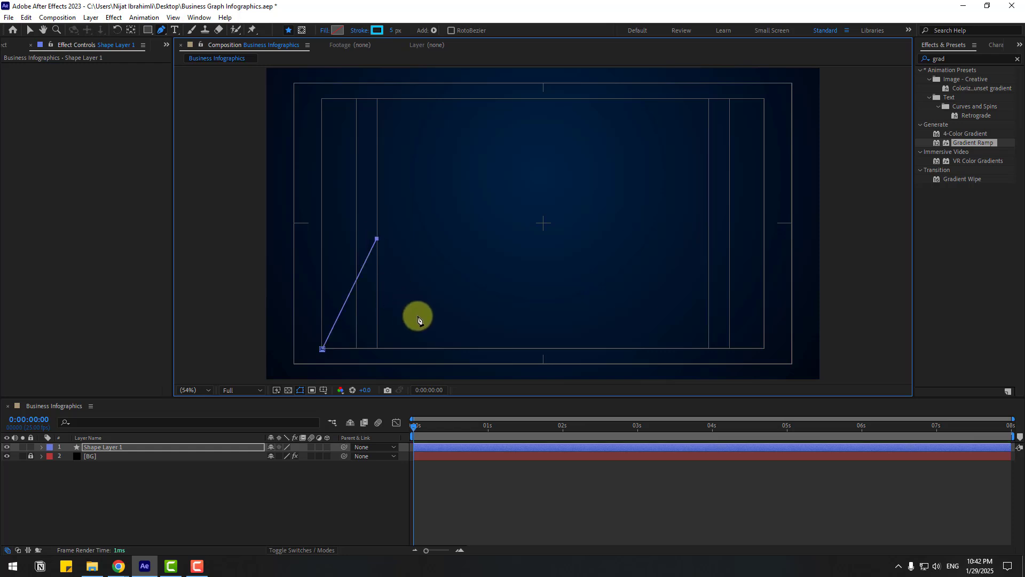
click(403, 314)
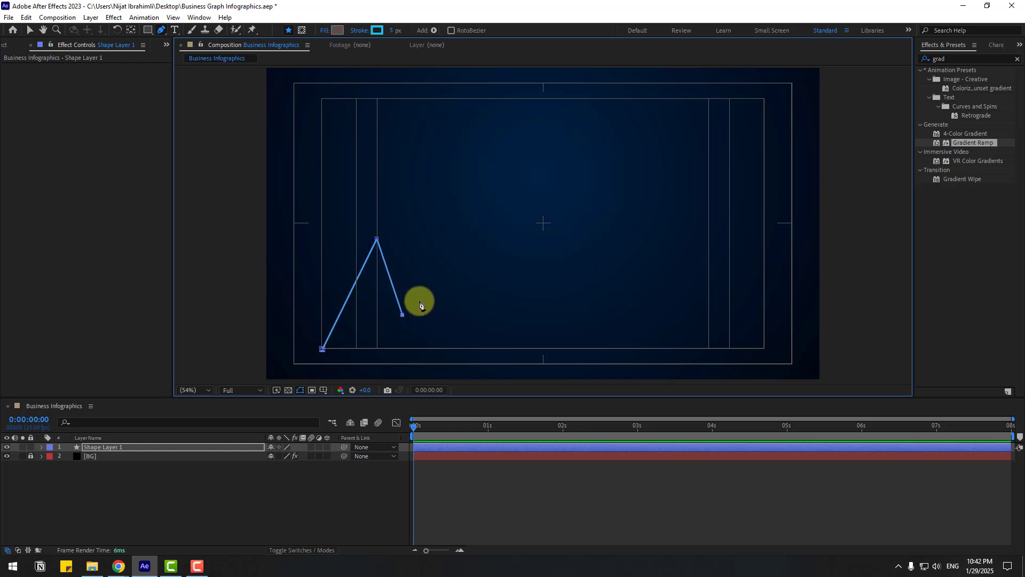
click(475, 177)
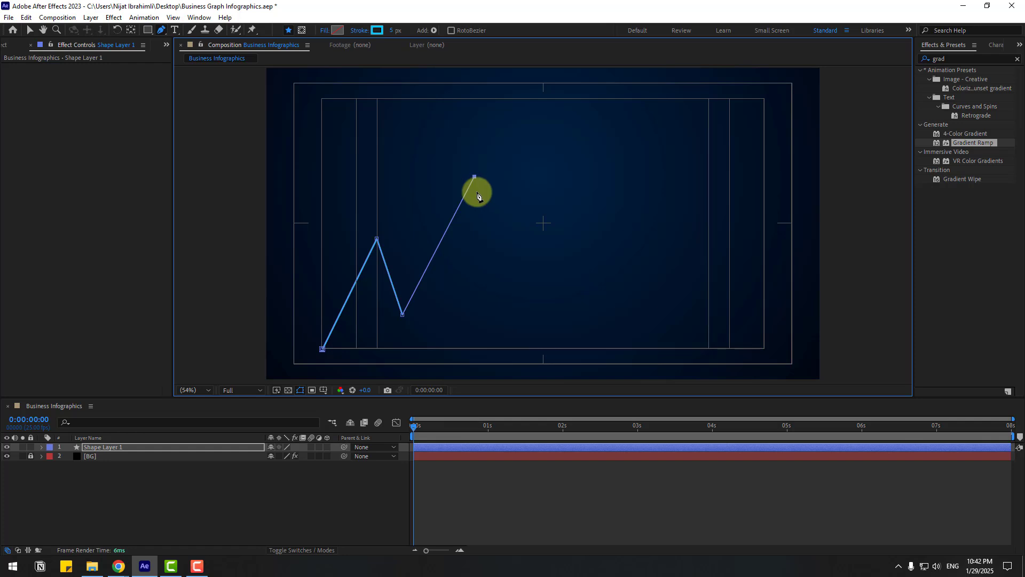
click(505, 263)
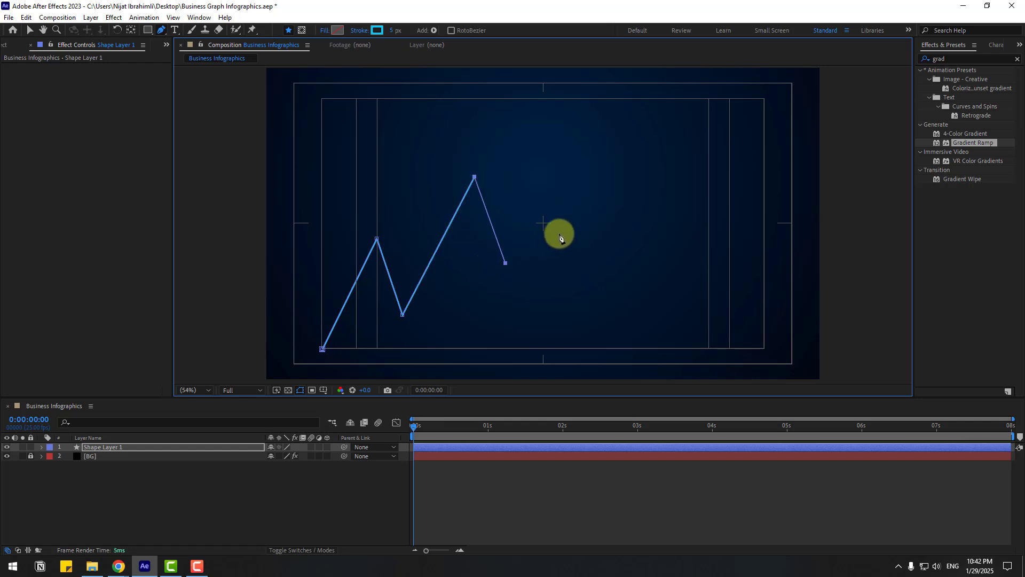
click(599, 202)
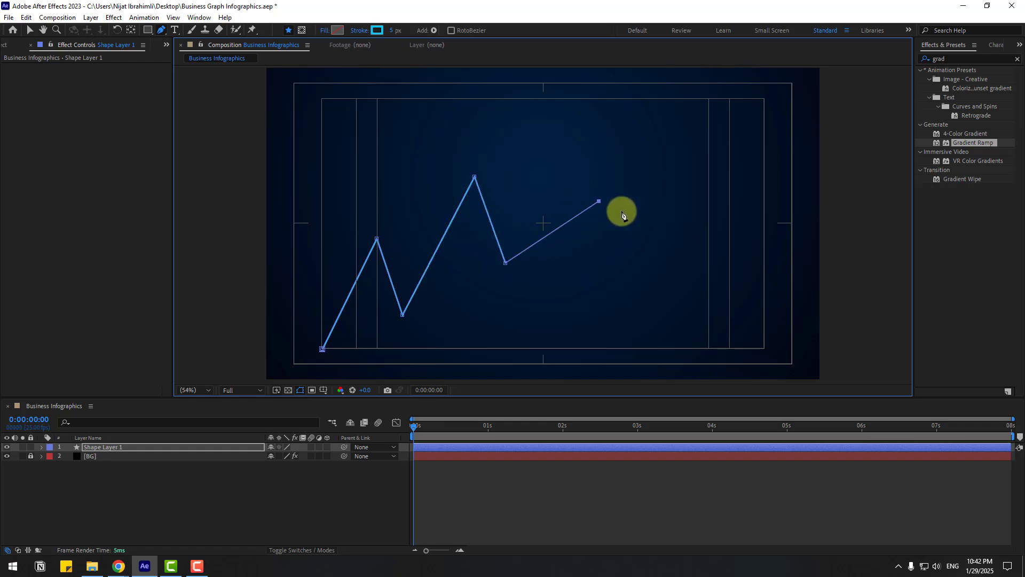
click(668, 267)
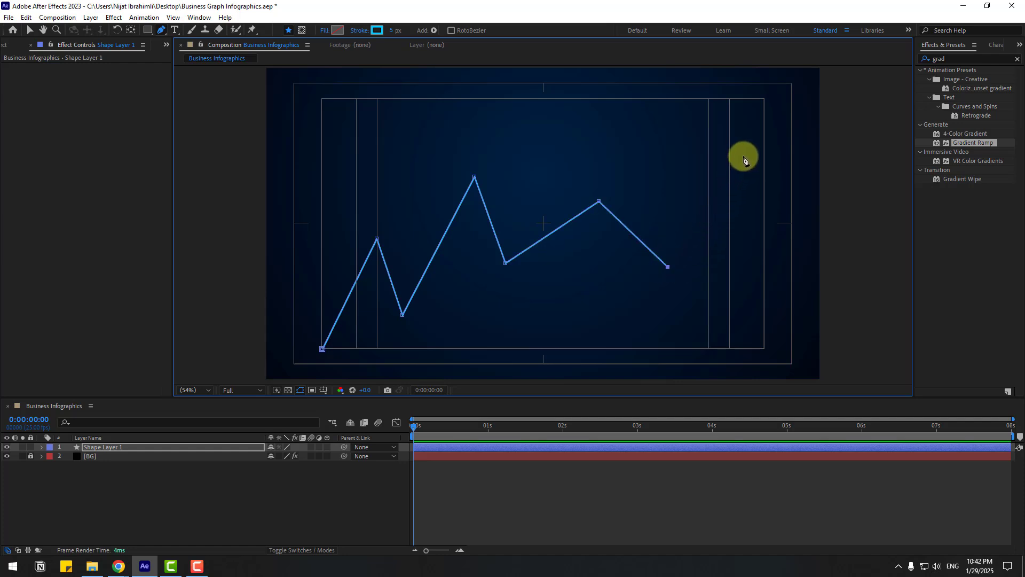
click(761, 120)
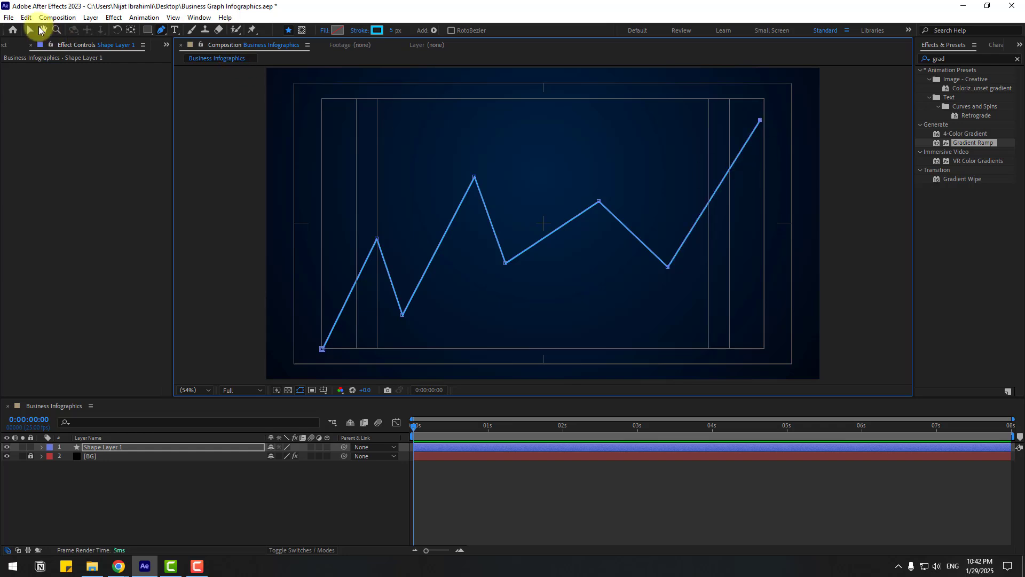
Step: Switch to the Selection tool and rename Shape Layer 1 to 'stroke'
click(30, 31)
click(127, 507)
click(101, 450)
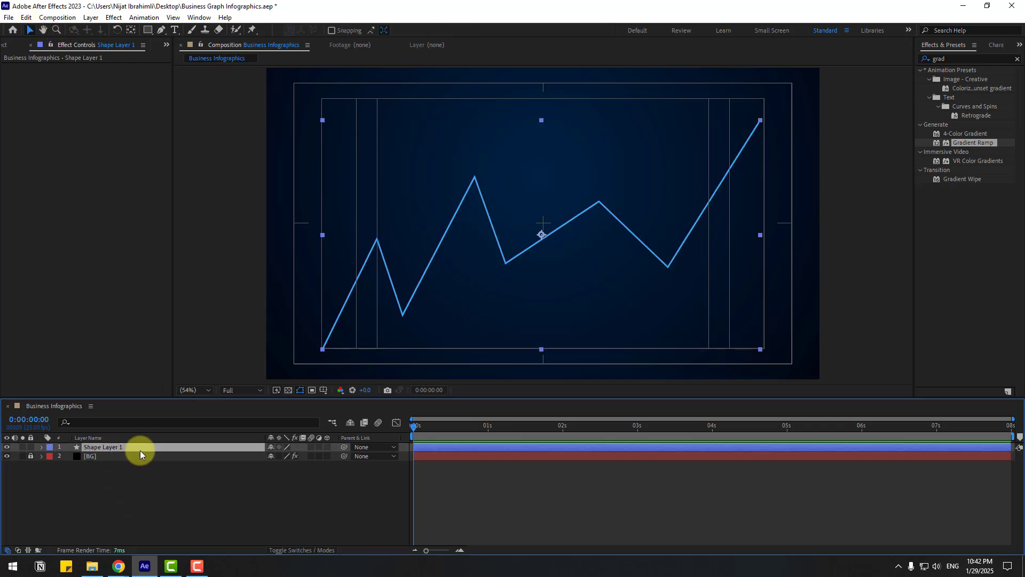
key(Return)
text(stroke)
key(Return)
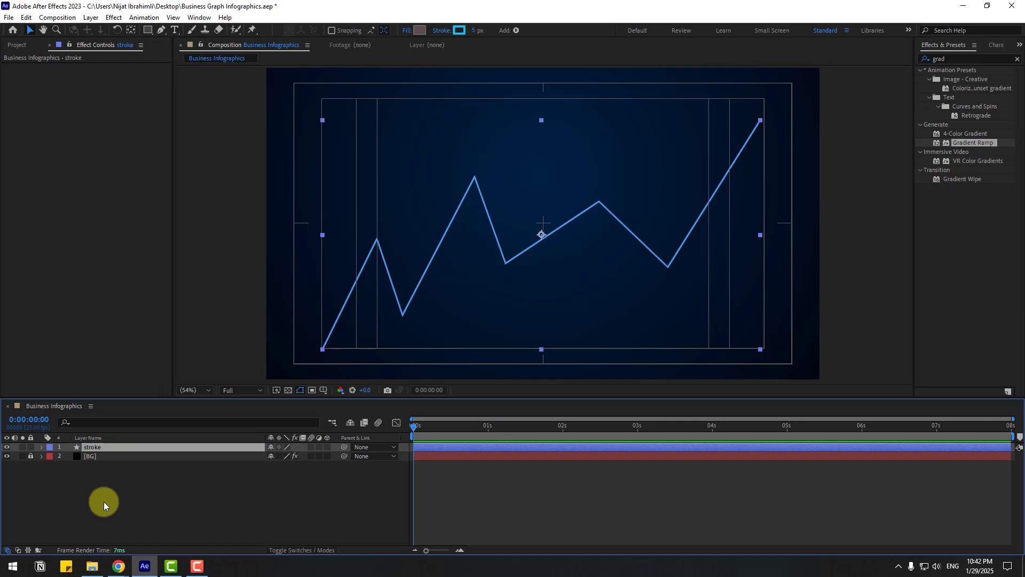
click(185, 195)
Step: Start a filled pen shape tracing the graph's start, first peak, valley and tall peak
click(161, 30)
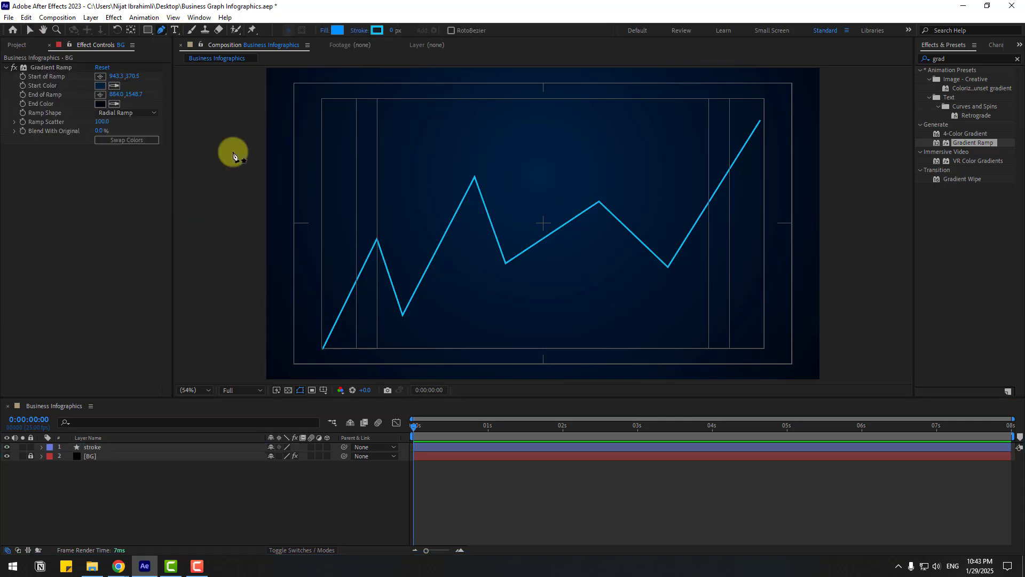
scroll(335, 297, up, 6)
click(332, 295)
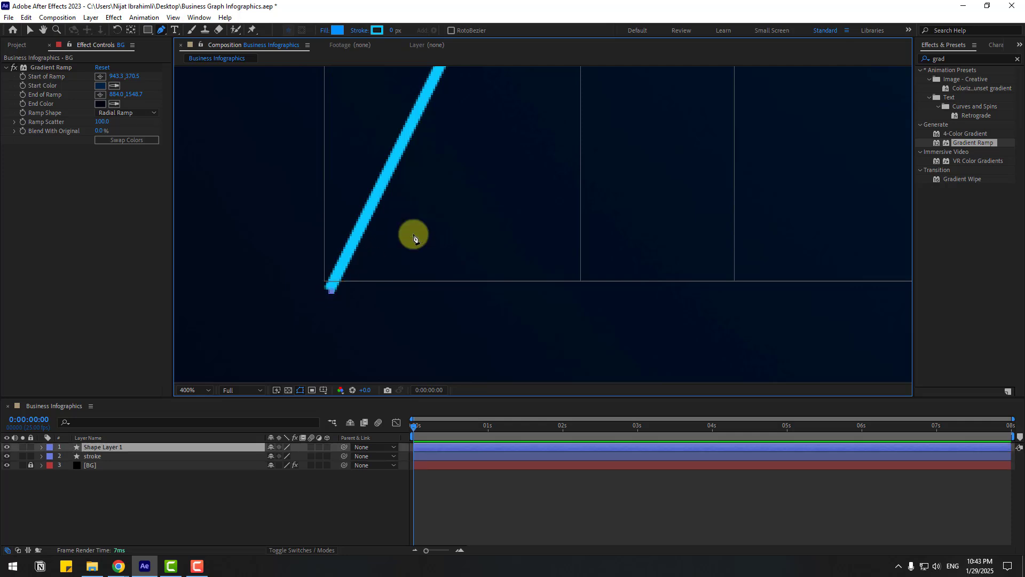
mouse_move(412, 233)
mouse_down()
mouse_move(465, 247)
mouse_move(462, 209)
mouse_move(381, 279)
mouse_move(359, 199)
mouse_up()
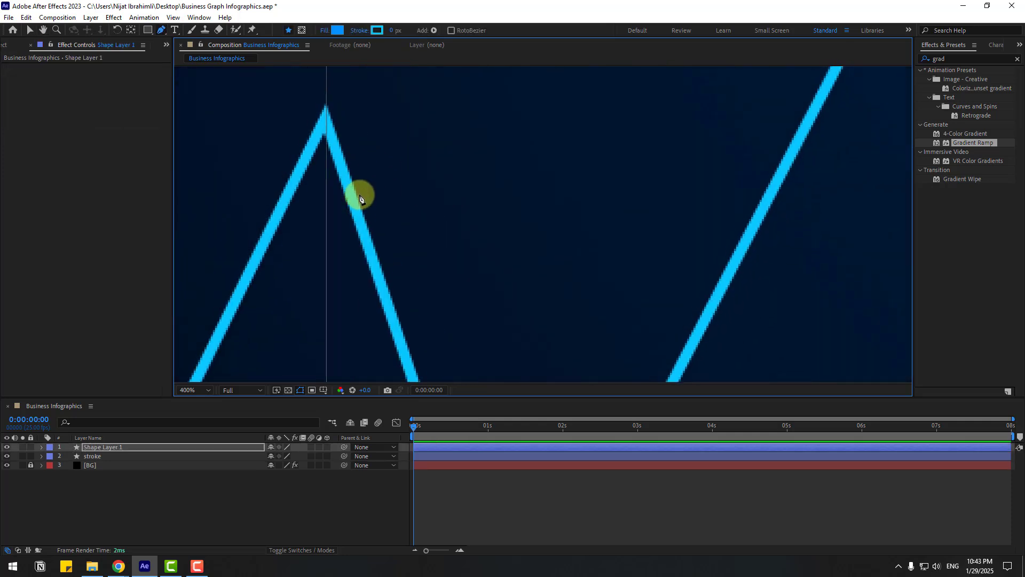
click(325, 130)
scroll(363, 107, down, 8)
scroll(363, 107, right, 2)
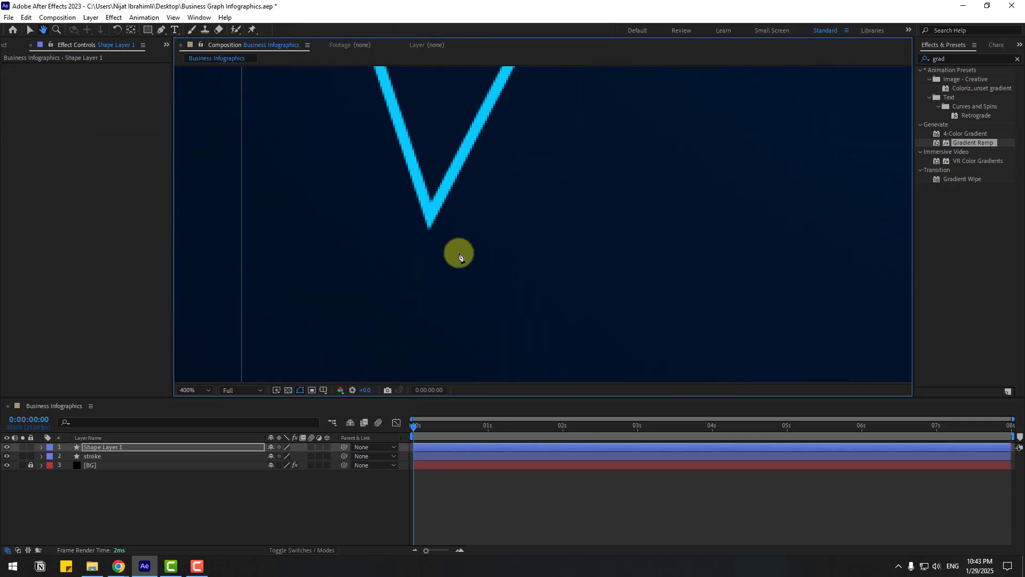
click(426, 216)
drag(429, 214, 428, 358)
click(393, 166)
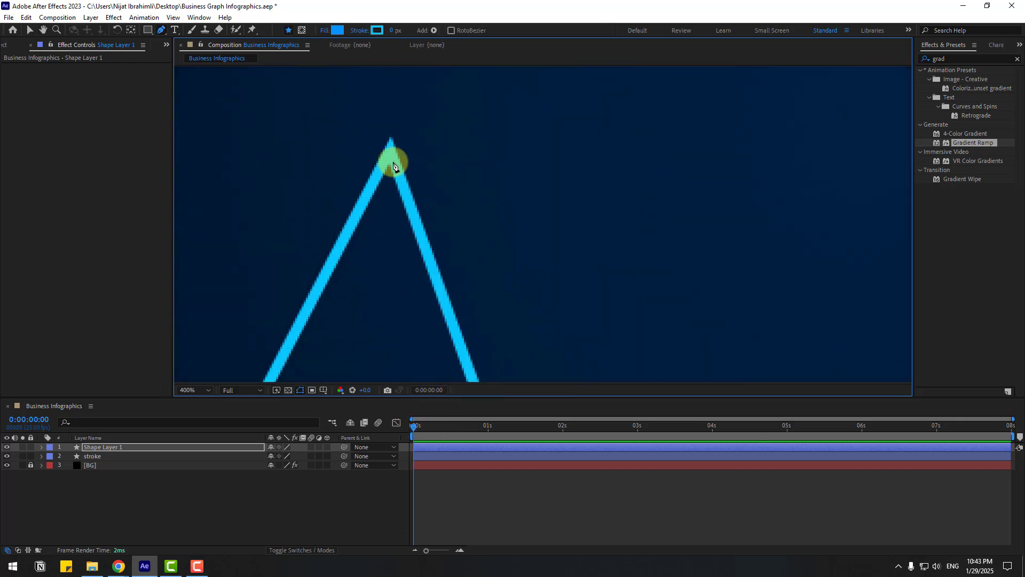
Step: Continue the shape through the right-hand peak, valley and the line's top endpoint
scroll(486, 165, down, 2)
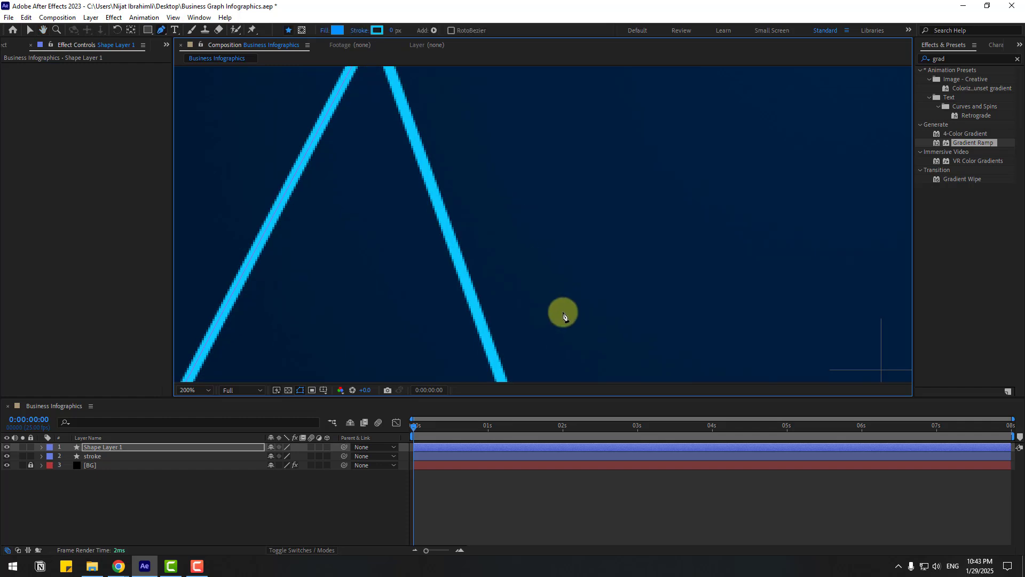
scroll(561, 299, down, 2)
scroll(534, 310, down, 3)
scroll(558, 160, up, 3)
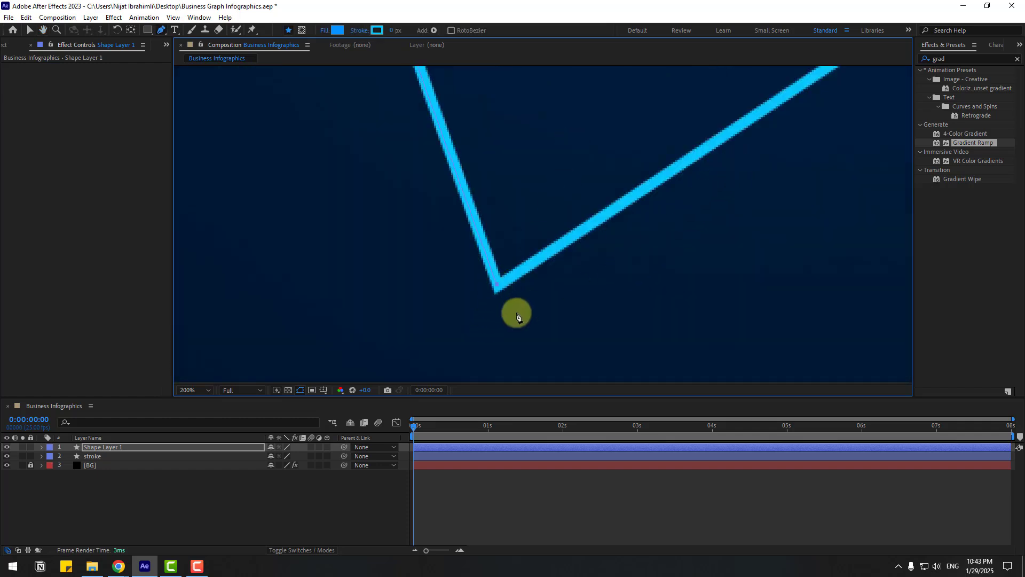
scroll(555, 283, down, 2)
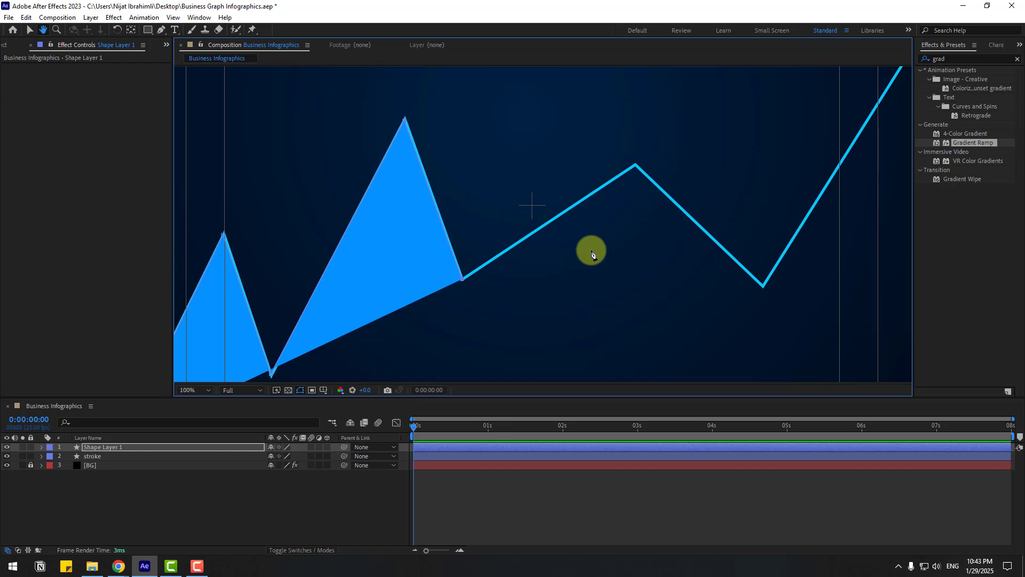
click(635, 166)
click(764, 287)
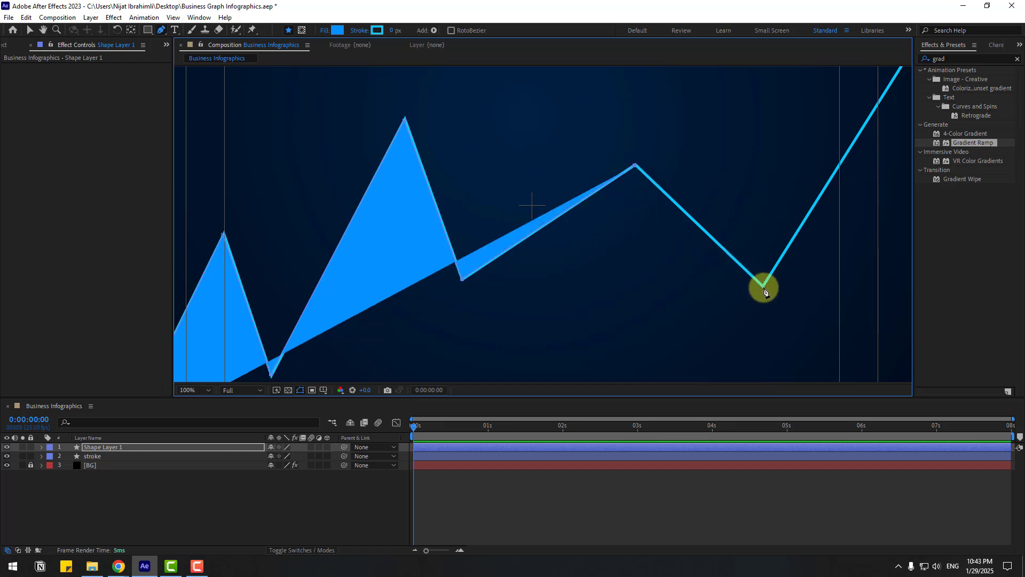
drag(842, 164, 531, 303)
click(661, 142)
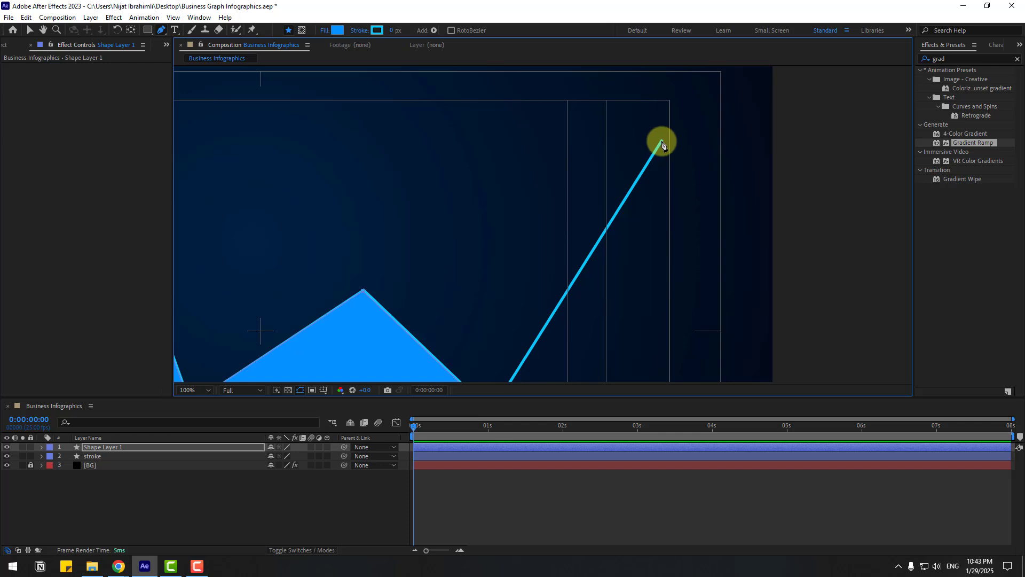
Step: Add baseline points at right and lower left, then close the shape at its start
scroll(648, 344, down, 6)
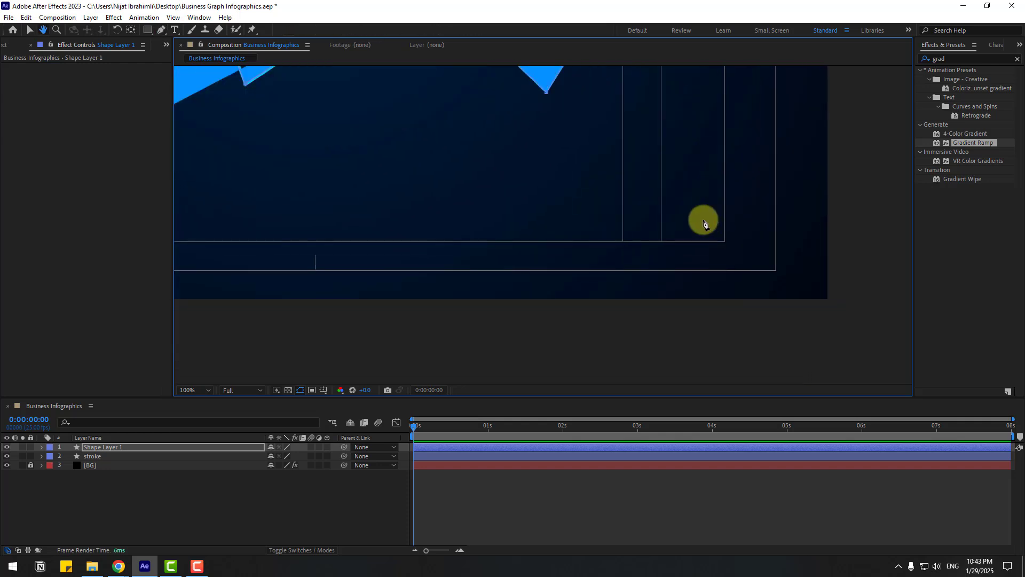
click(722, 244)
drag(368, 256, 760, 250)
click(293, 236)
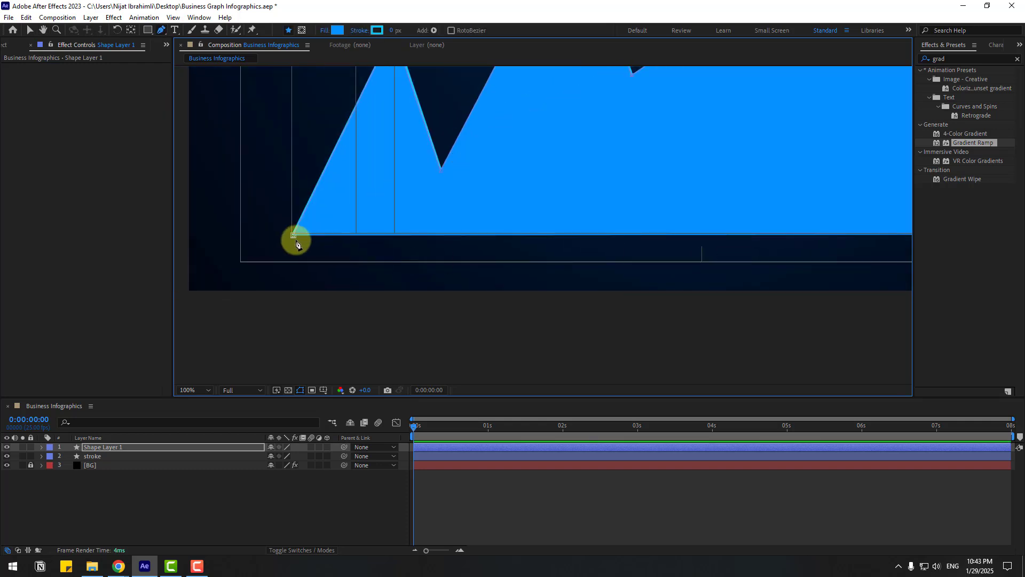
click(299, 239)
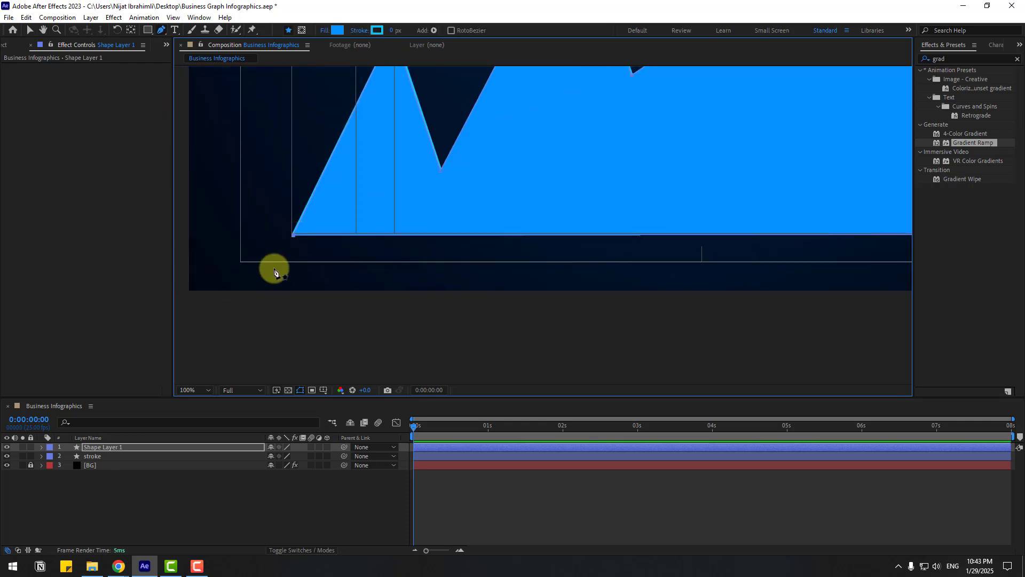
click(30, 31)
Step: Zoom out to the whole graph and rename the filled shape layer to 'fill'
key(comma)
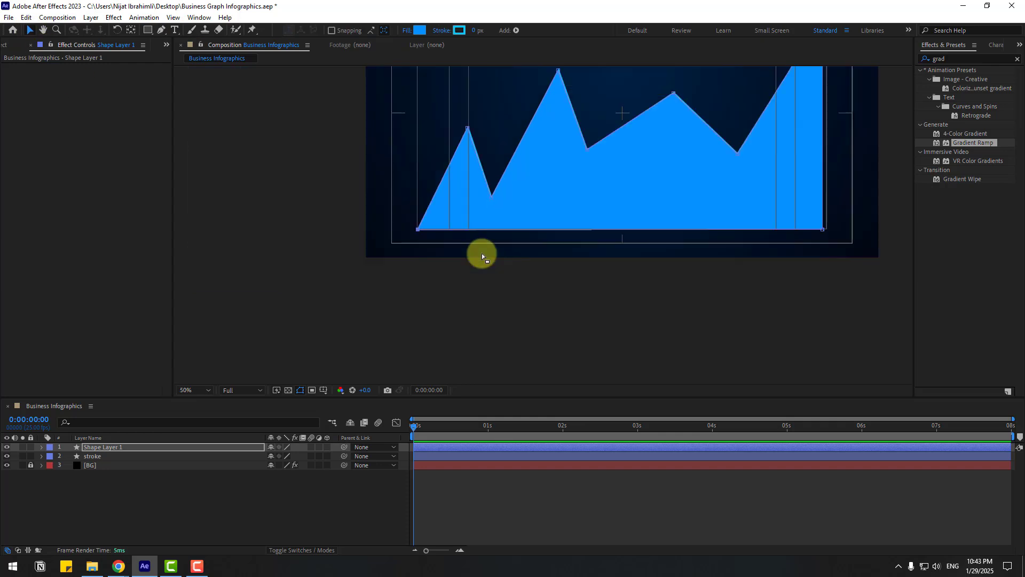
drag(723, 201, 635, 279)
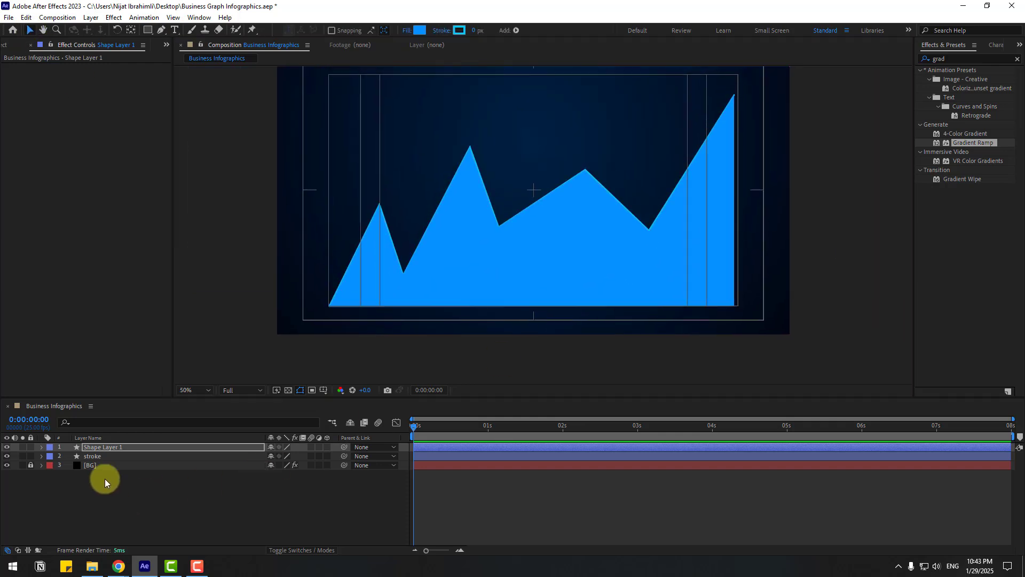
click(101, 449)
key(Return)
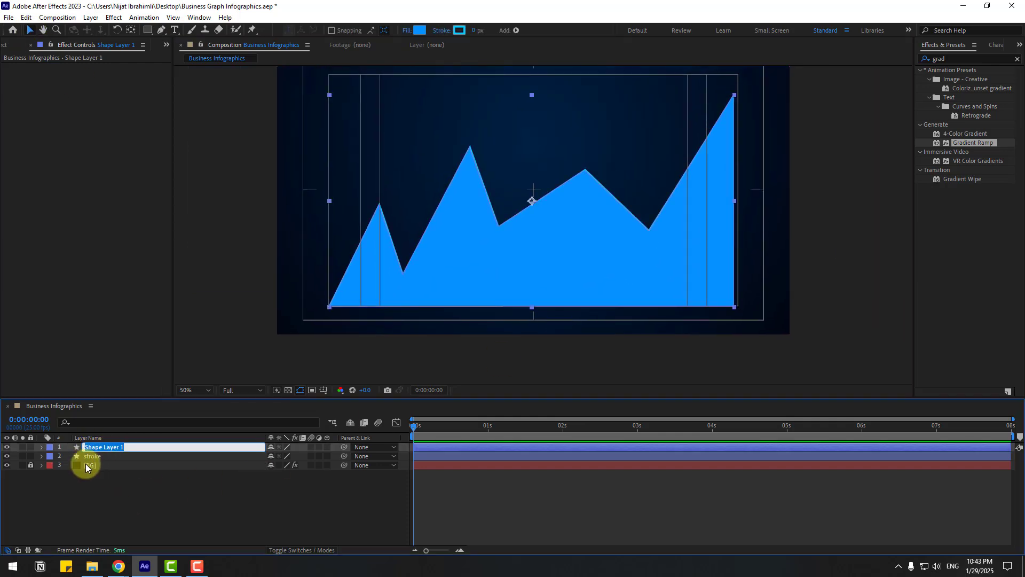
text(fill)
key(Return)
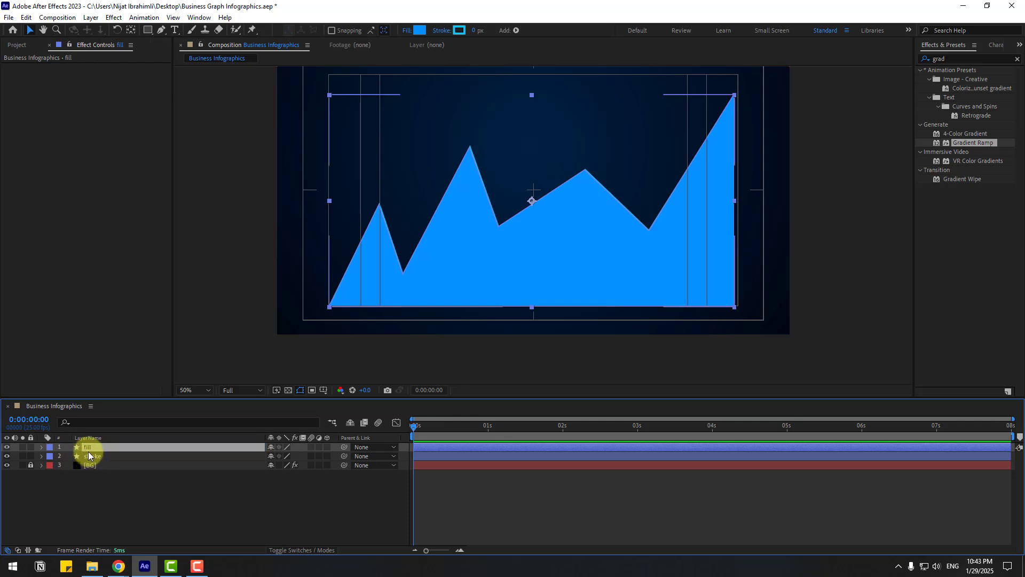
Step: Move fill below the stroke layer, lower its opacity to about 62%, and save
drag(101, 455, 101, 462)
click(91, 487)
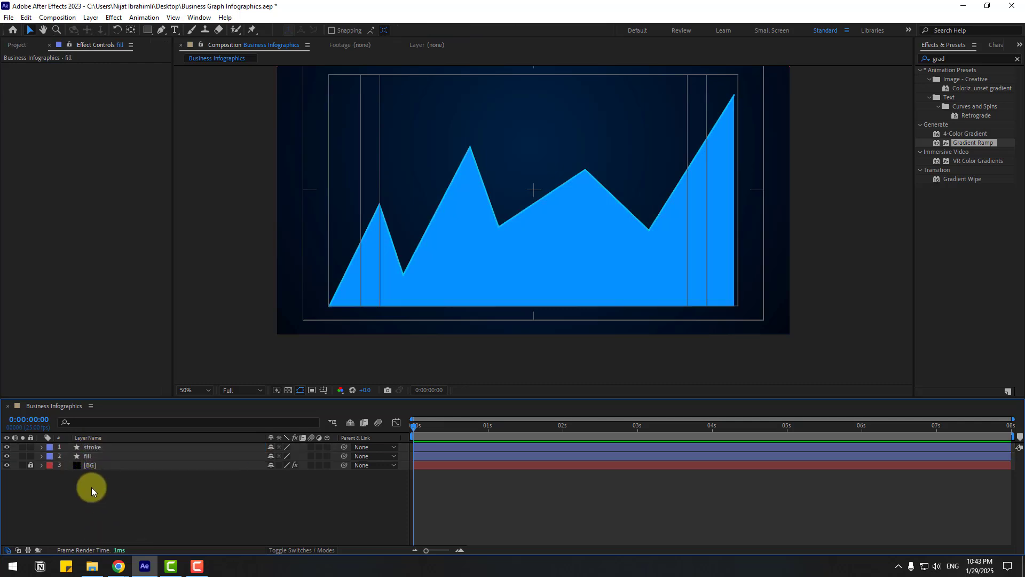
click(87, 457)
key(t)
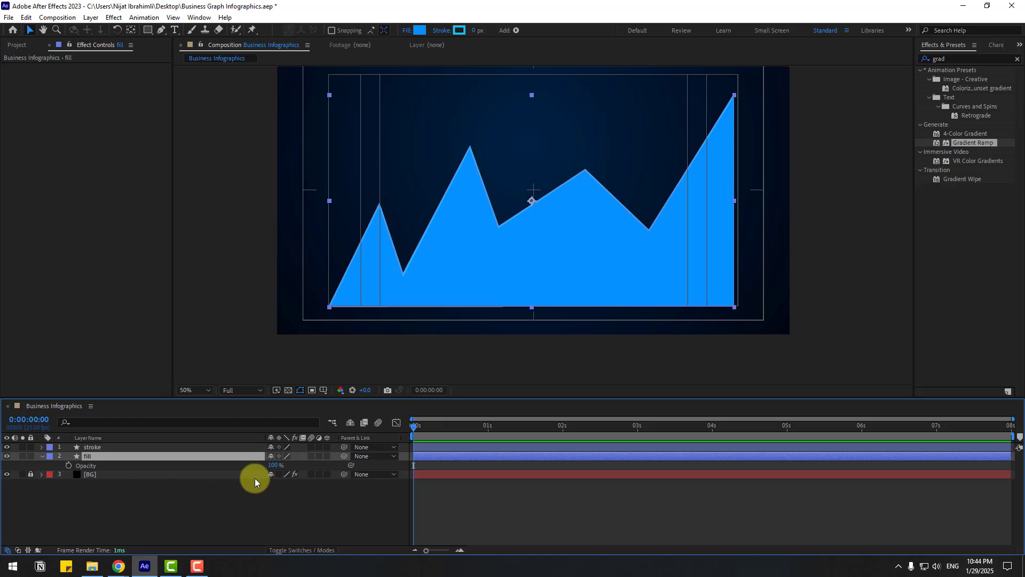
drag(277, 468, 264, 467)
click(203, 502)
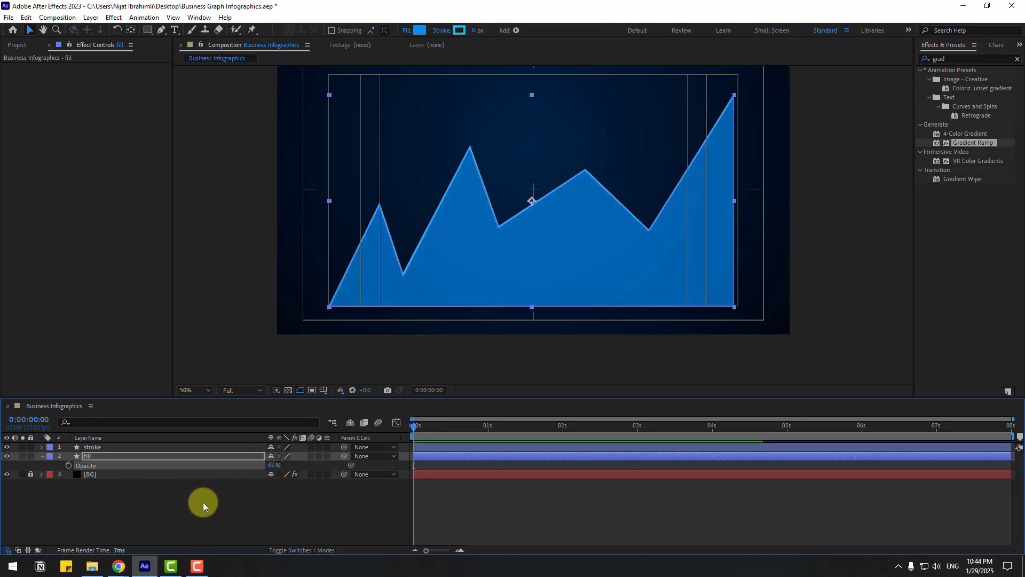
key(ctrl+s)
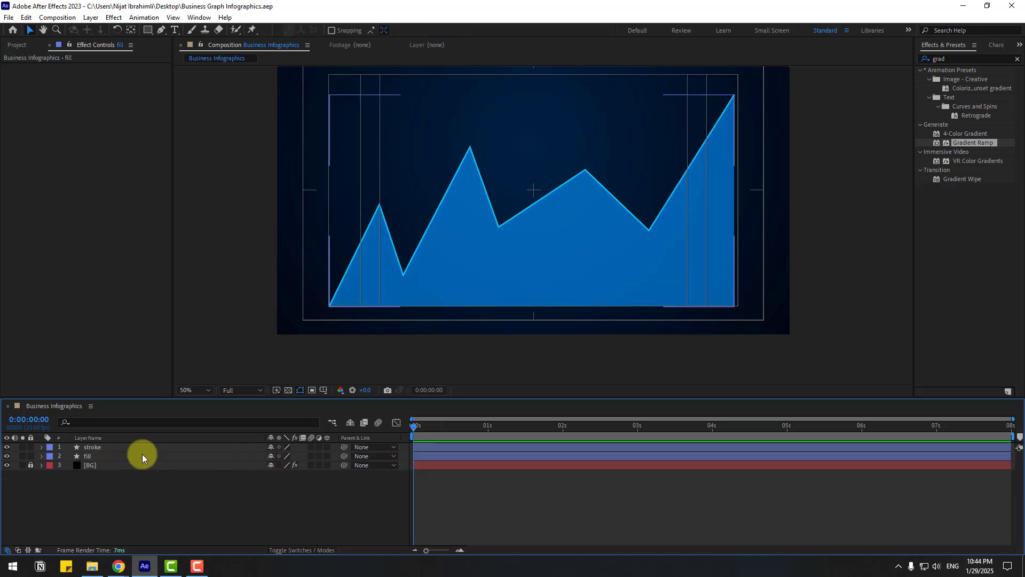
Step: Twirl open the stroke layer to Contents > Shape 1 > Path 1 and select Path
click(88, 448)
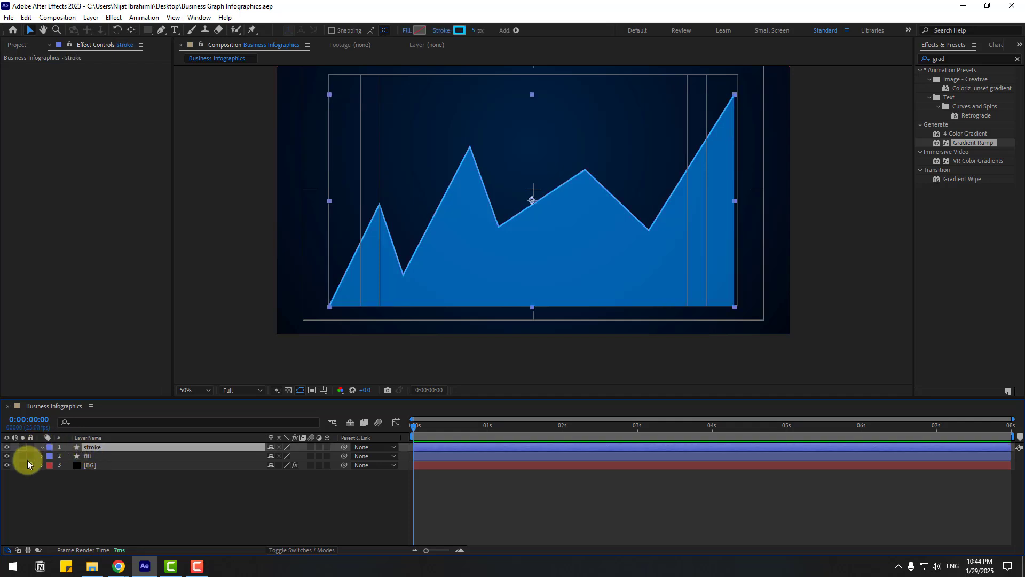
key(ctrl+Right)
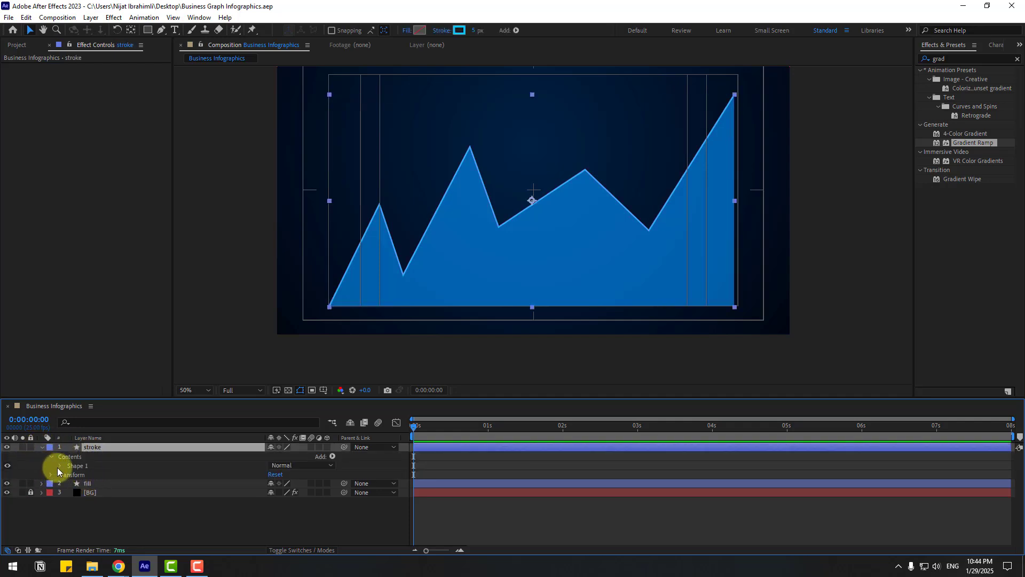
click(58, 466)
click(81, 475)
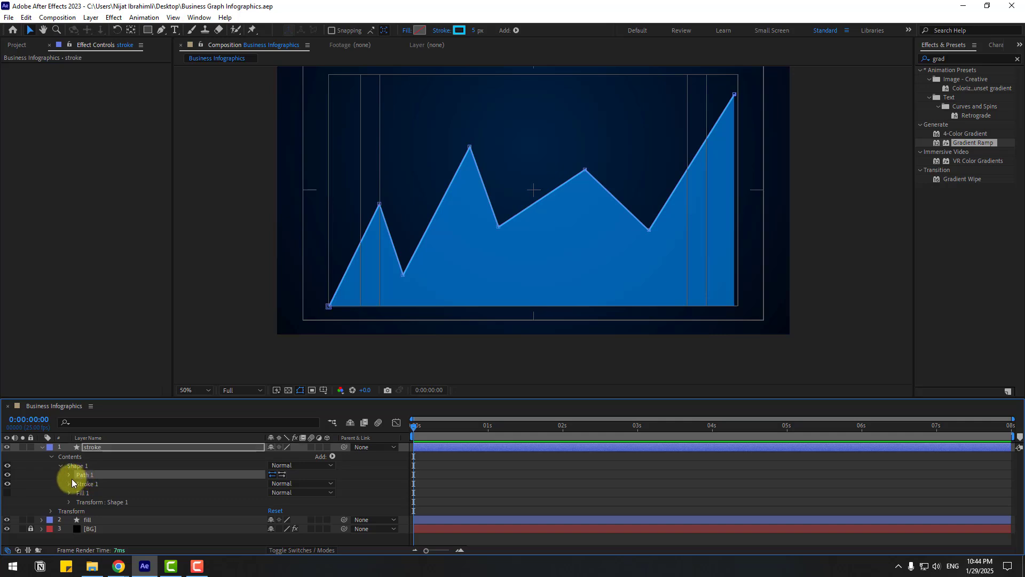
click(69, 474)
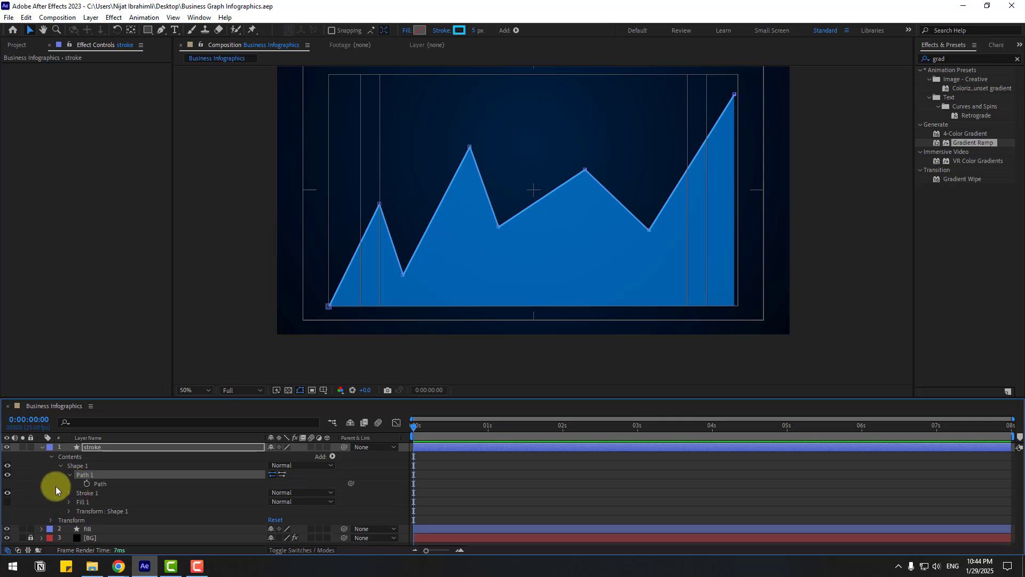
click(101, 486)
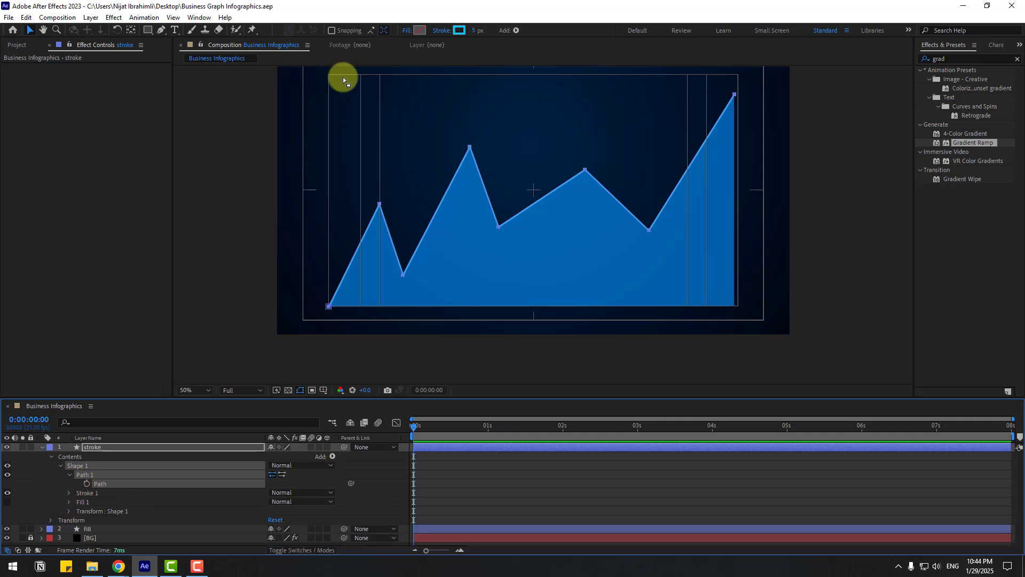
click(210, 21)
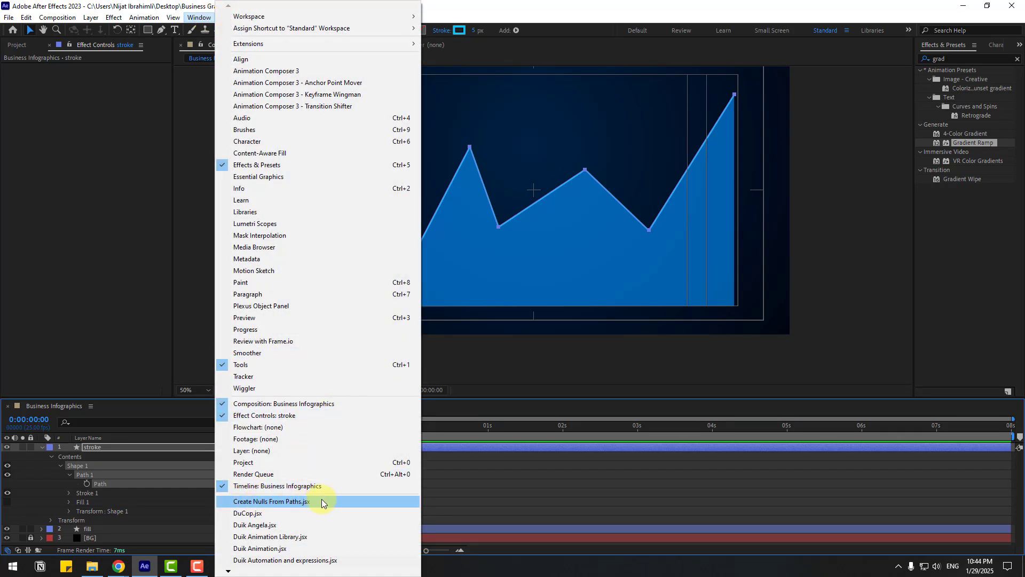
Step: Run Create Nulls From Paths.jsx with Points Follow Nulls to add eight nulls for the stroke path
click(300, 501)
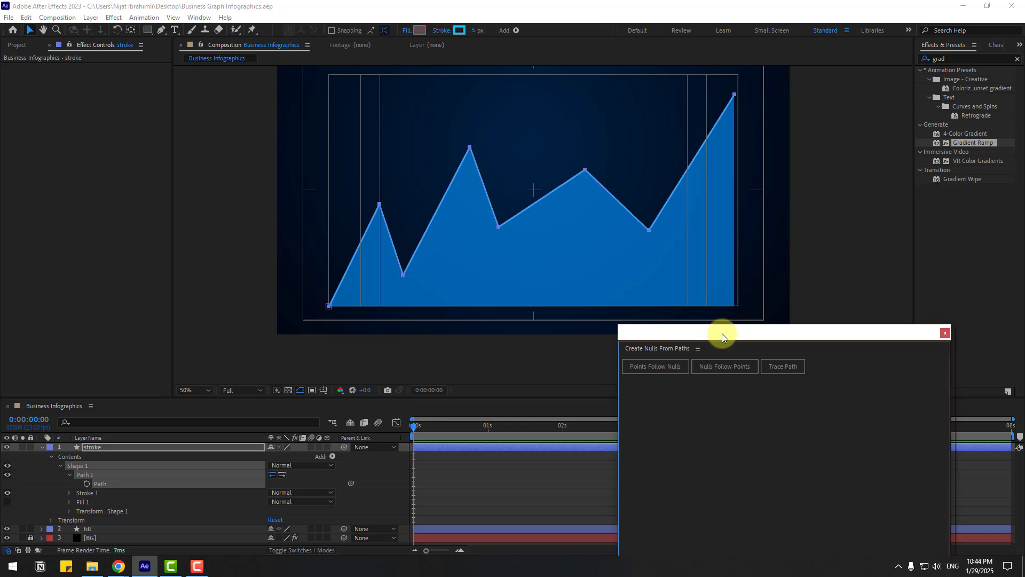
drag(722, 333, 722, 236)
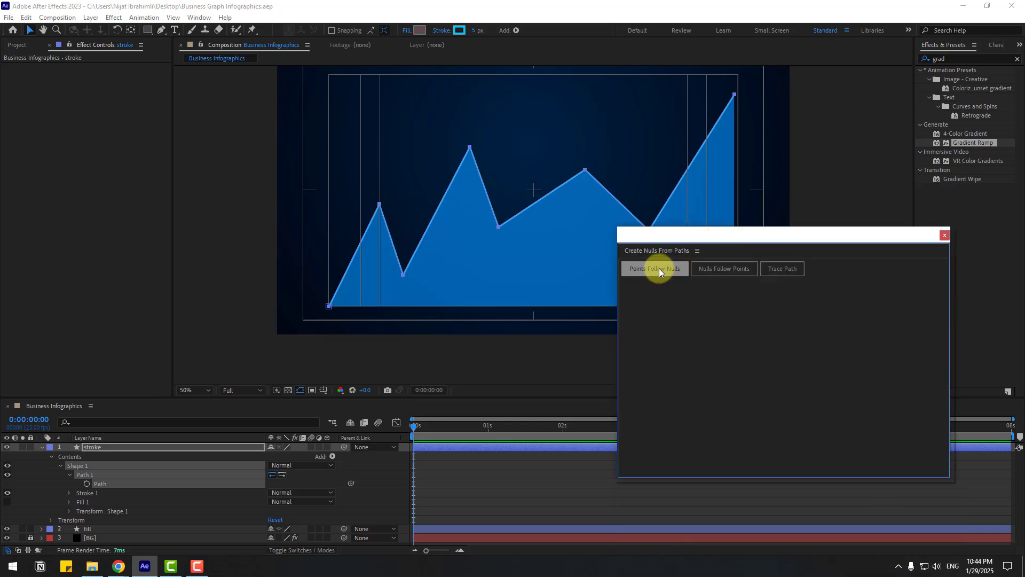
click(659, 270)
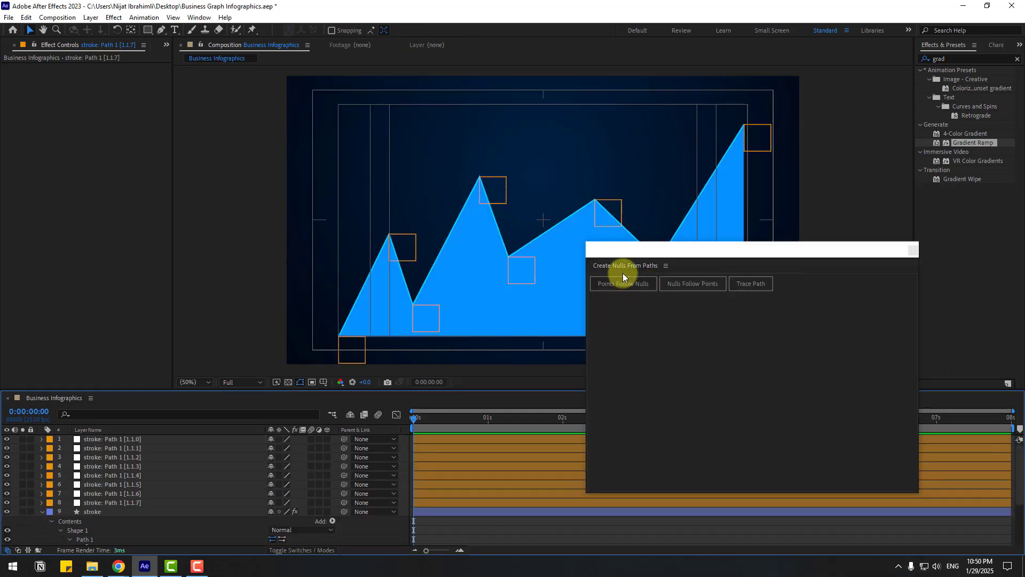
drag(646, 255, 700, 379)
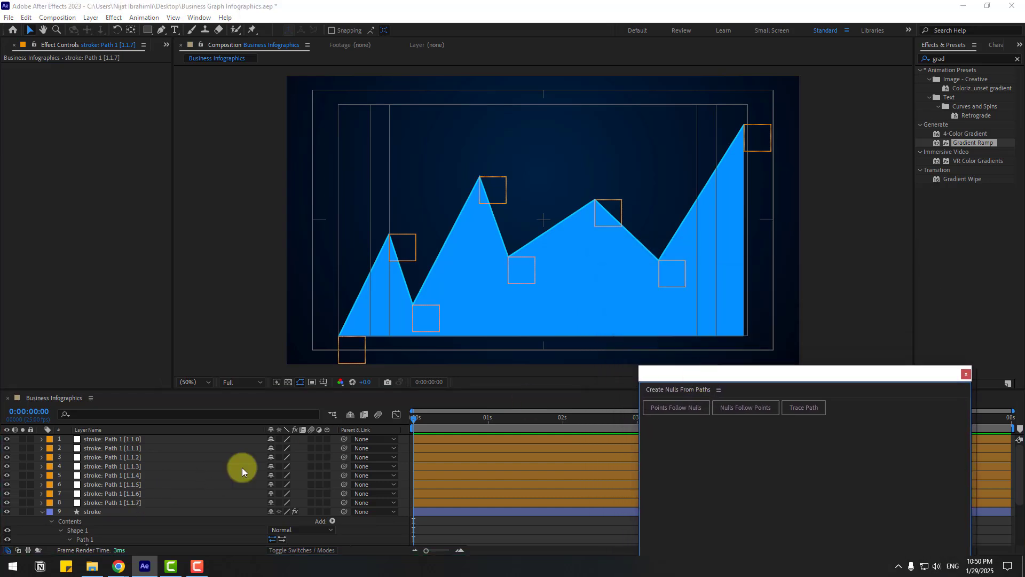
Step: Lock the first stroke null and rename the next three nulls 1, 2 and 3
click(353, 345)
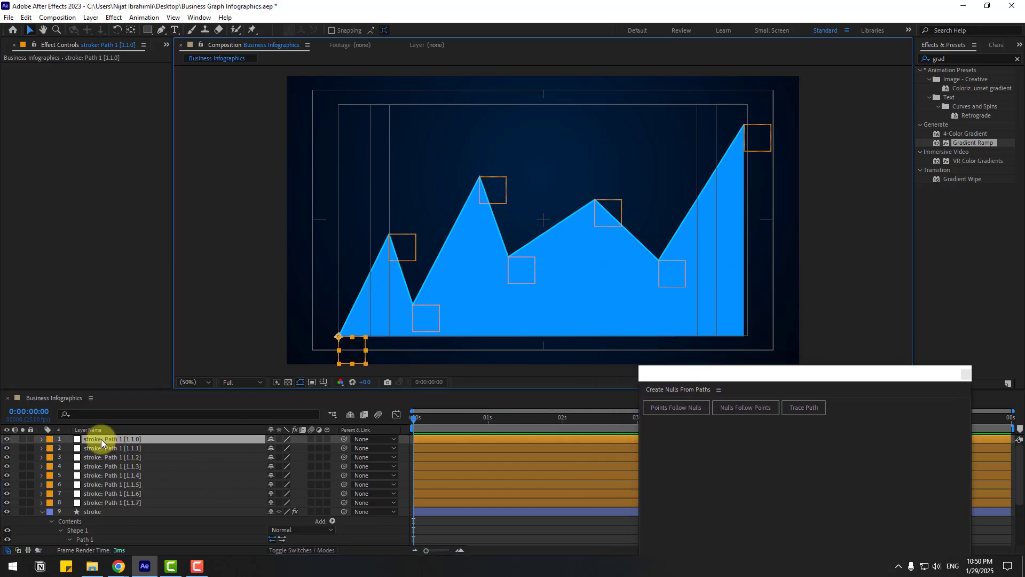
click(31, 439)
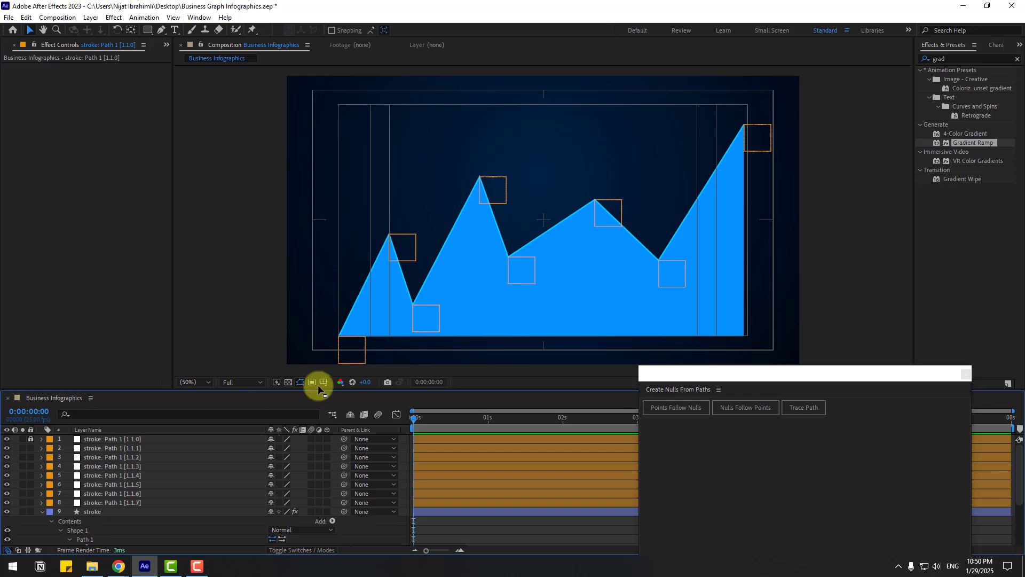
click(403, 248)
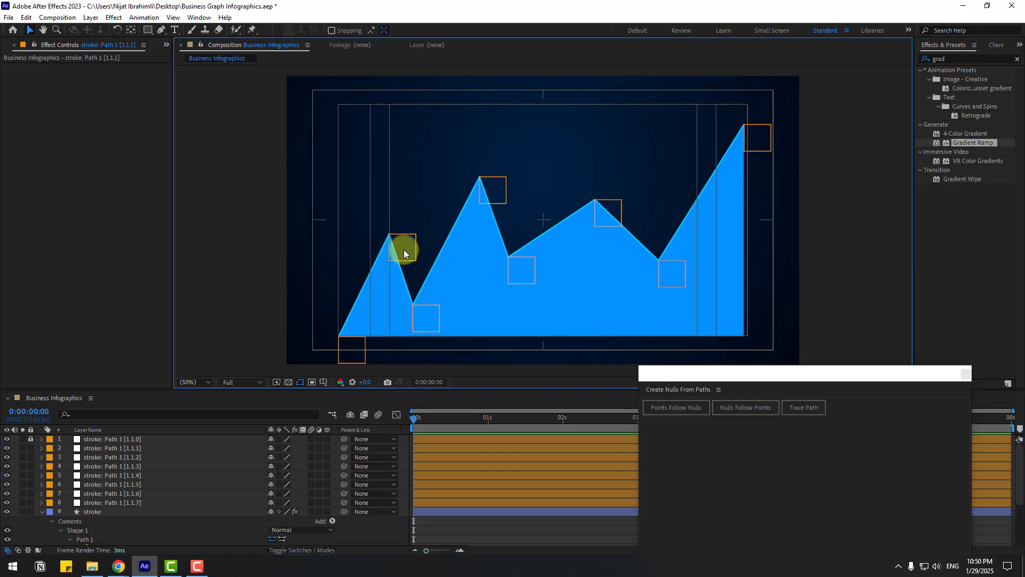
key(Return)
text(1)
click(112, 457)
key(Return)
text(2)
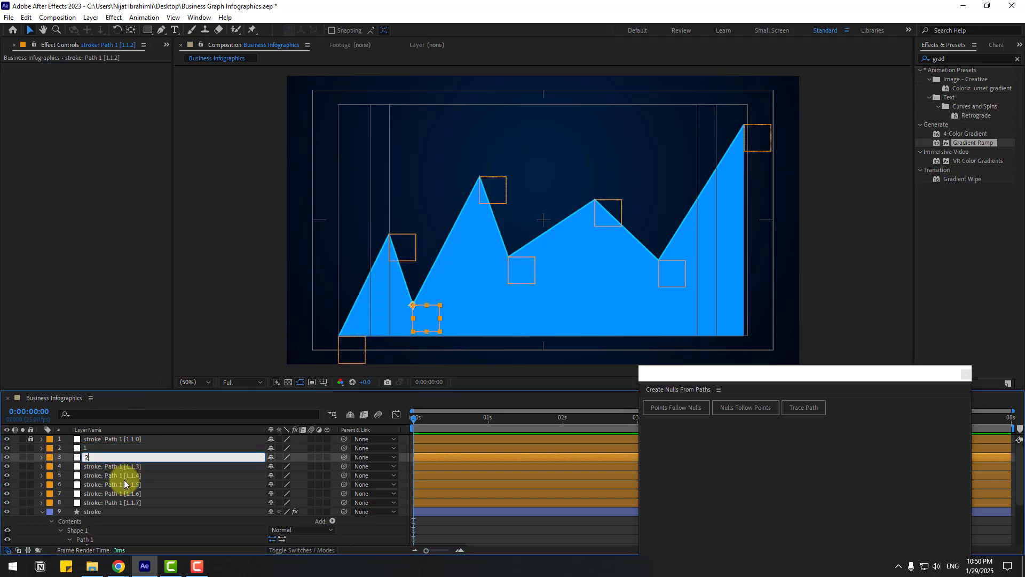
key(Return)
click(123, 466)
key(Return)
text(3)
key(Return)
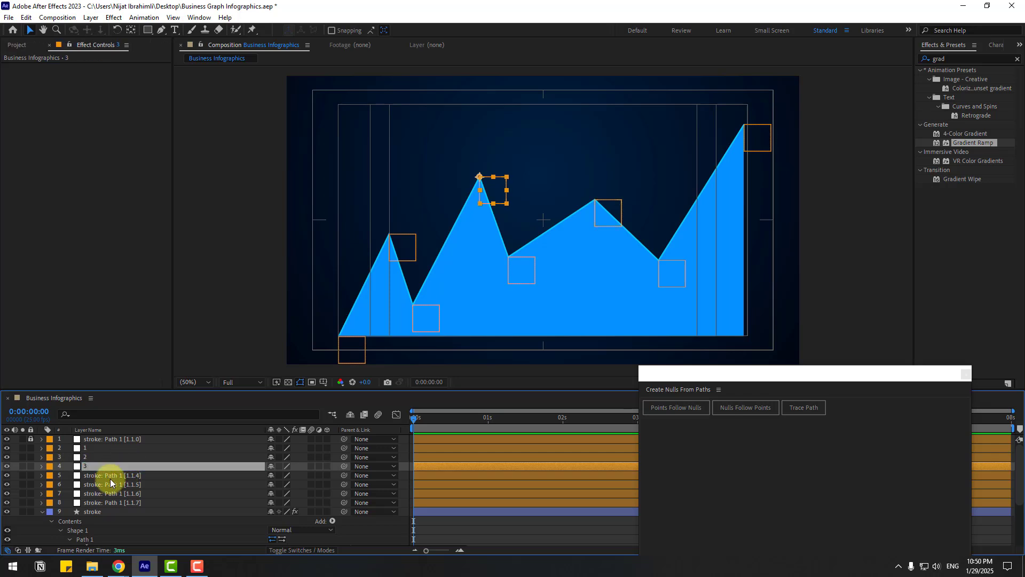
Step: Rename the remaining stroke nulls 4, 5, 6 and 7
click(114, 475)
key(Return)
text(4)
key(Return)
click(120, 483)
key(Return)
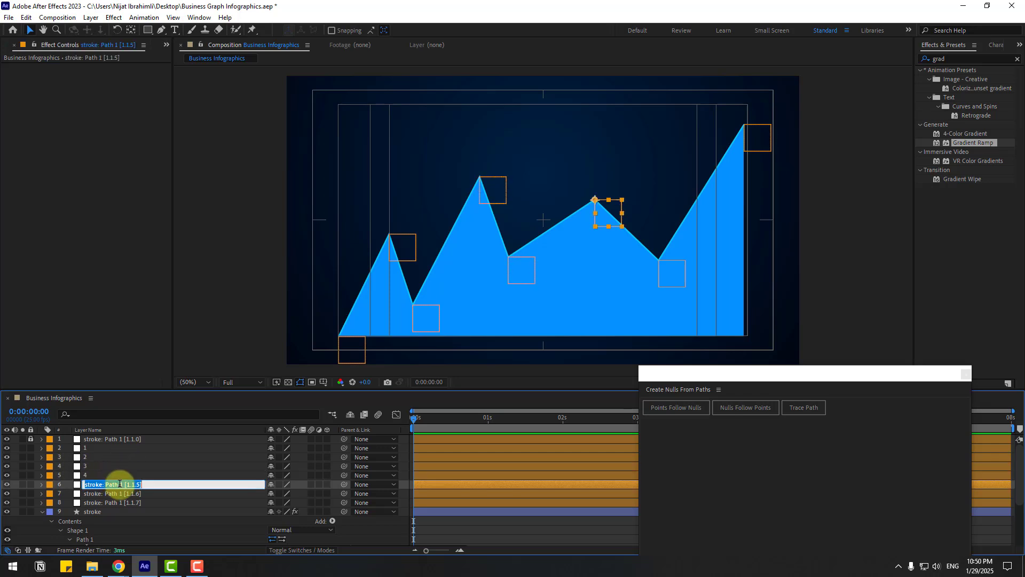
text(5)
key(Return)
click(110, 493)
key(Return)
text(6)
key(Return)
click(100, 502)
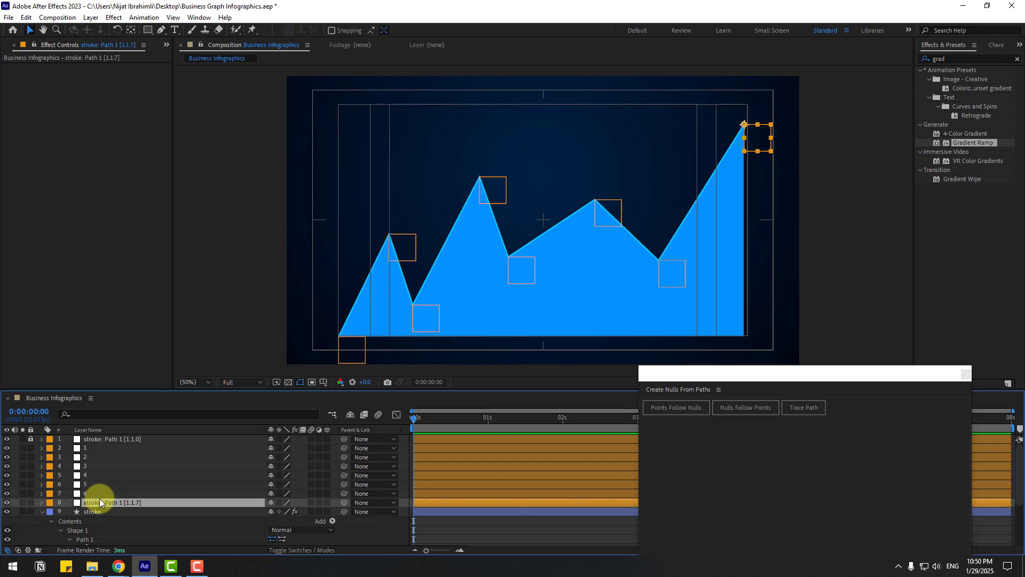
key(Return)
text(7)
key(Return)
scroll(91, 491, down, 3)
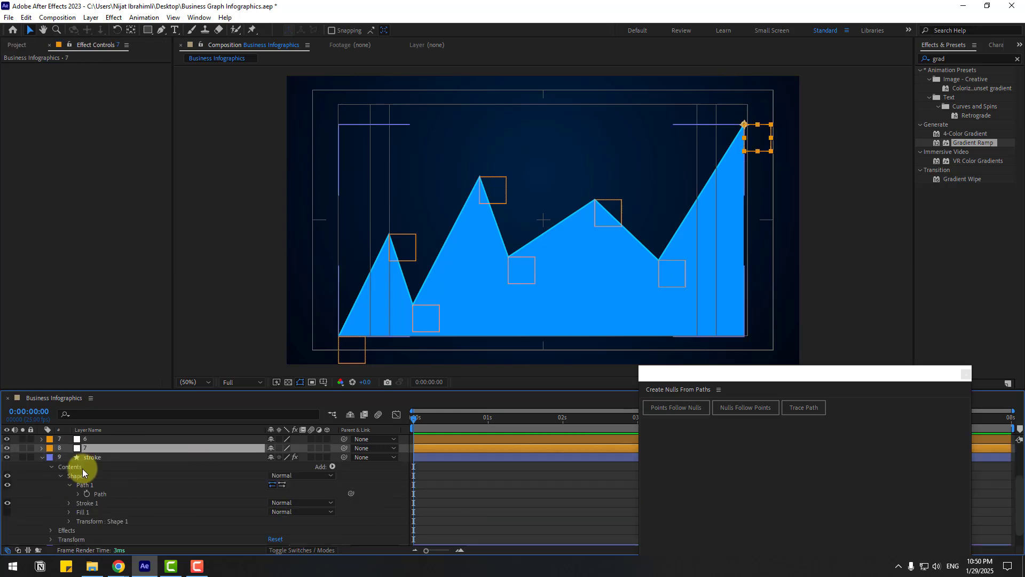
Step: Create nulls for every point of the fill layer's Path 1, giving fill: Path 1 nulls
click(42, 457)
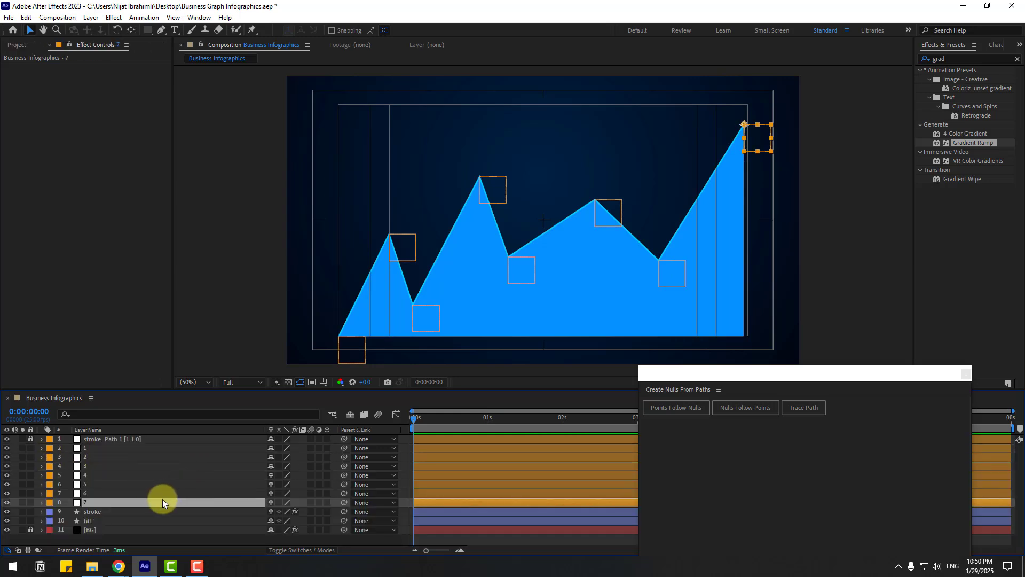
click(88, 520)
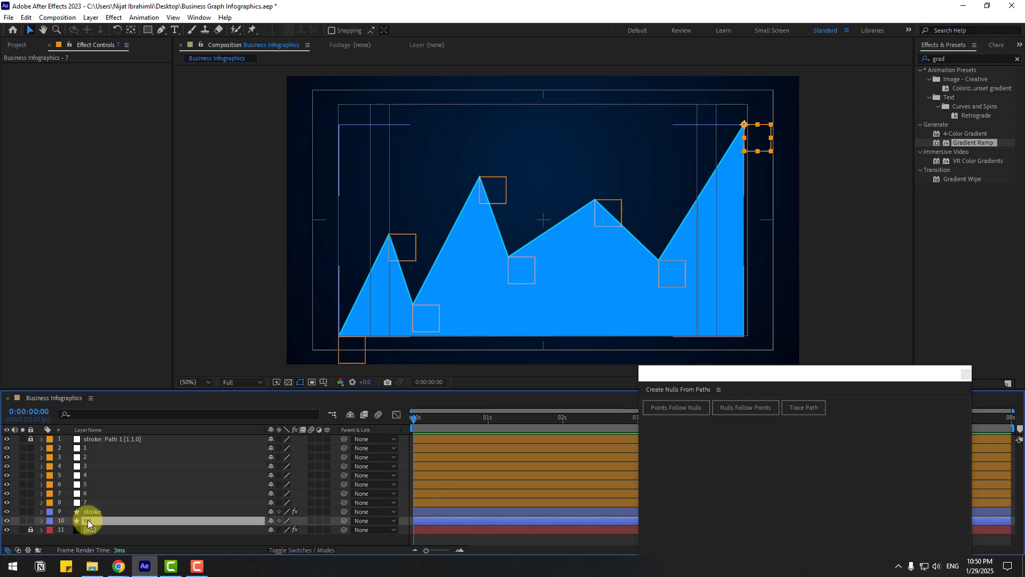
click(41, 521)
click(50, 523)
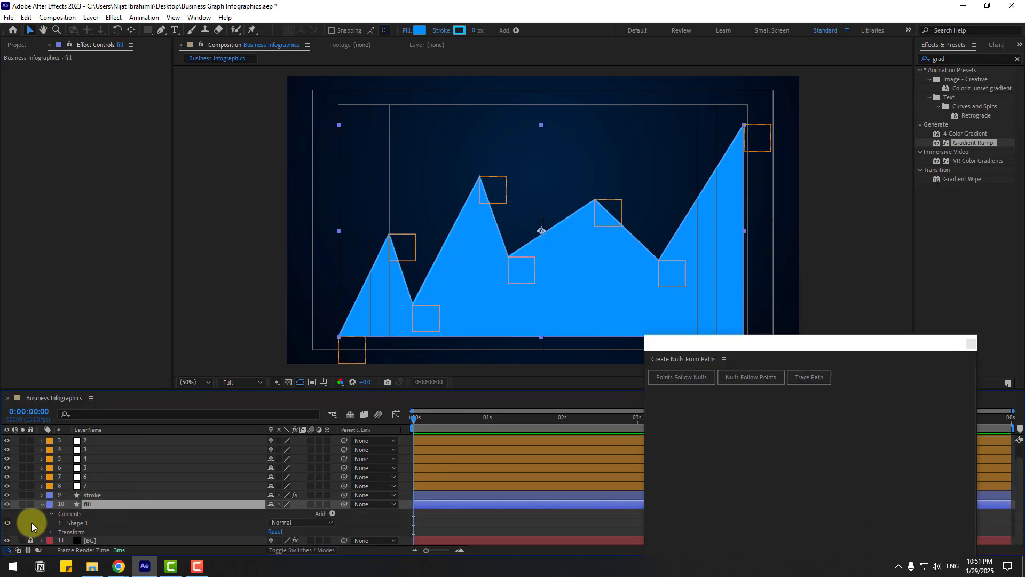
click(55, 523)
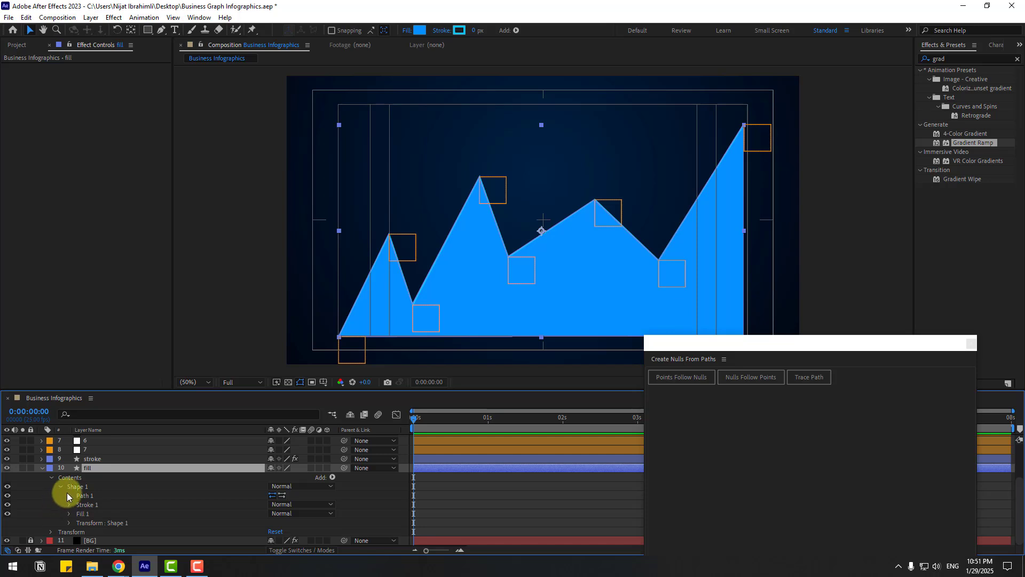
click(68, 496)
click(101, 504)
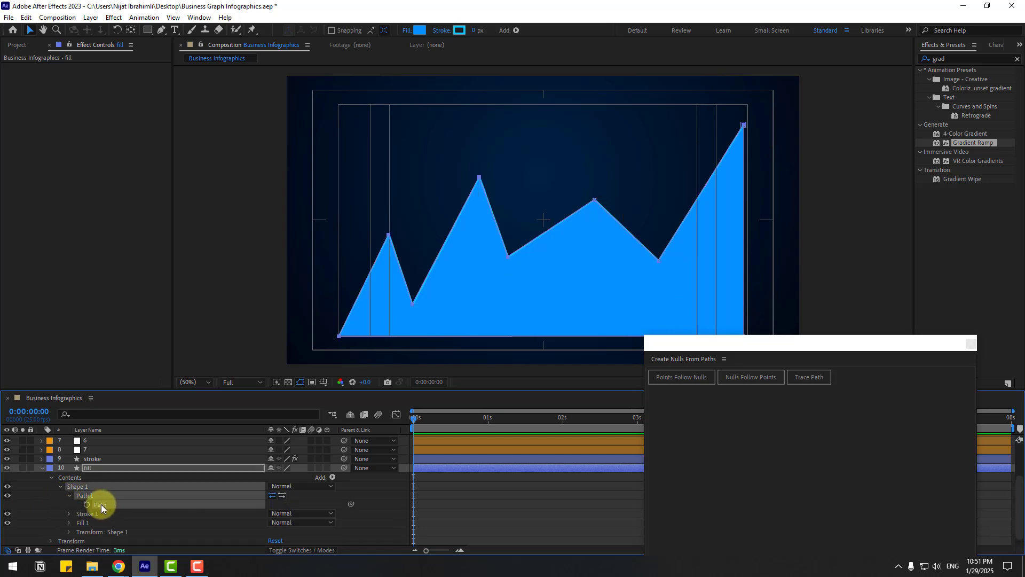
click(682, 379)
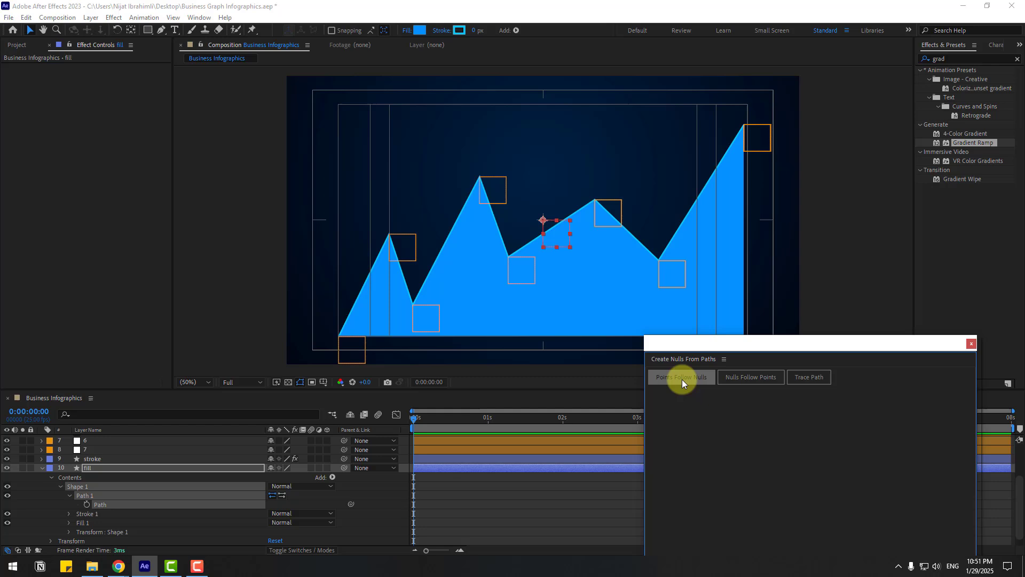
click(971, 343)
Step: Hide the stroke null layers 1 through 8
scroll(204, 481, up, 3)
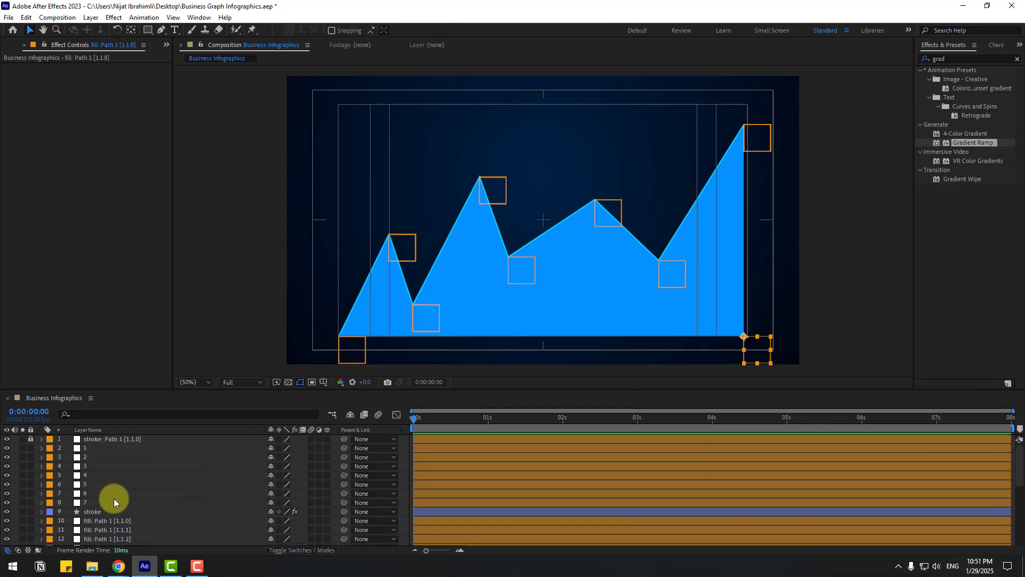
click(86, 502)
drag(6, 502, 8, 445)
scroll(129, 496, down, 1)
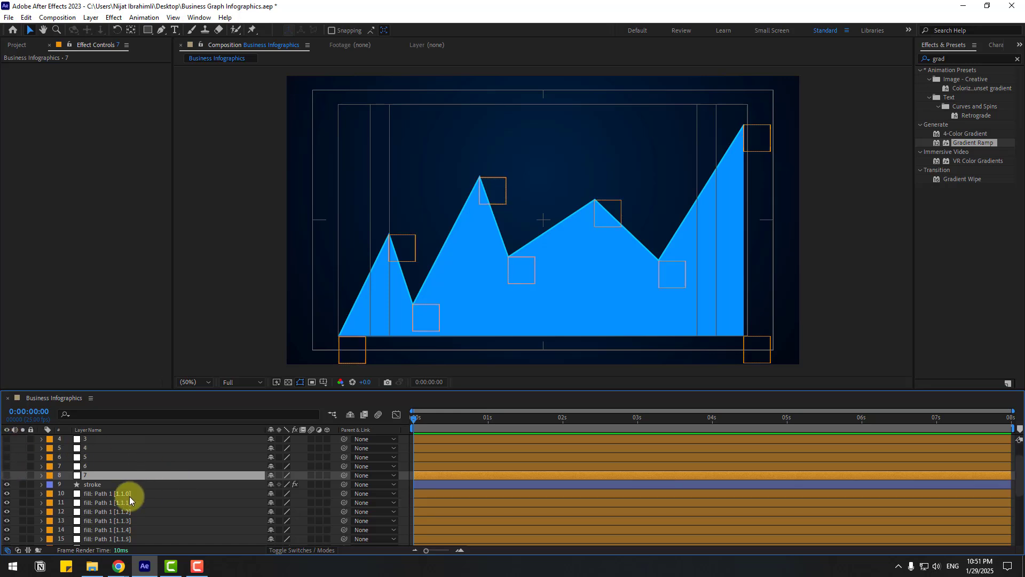
Step: Lock the bottom-left and bottom-right corner nulls of the fill path
click(126, 496)
scroll(140, 493, down, 2)
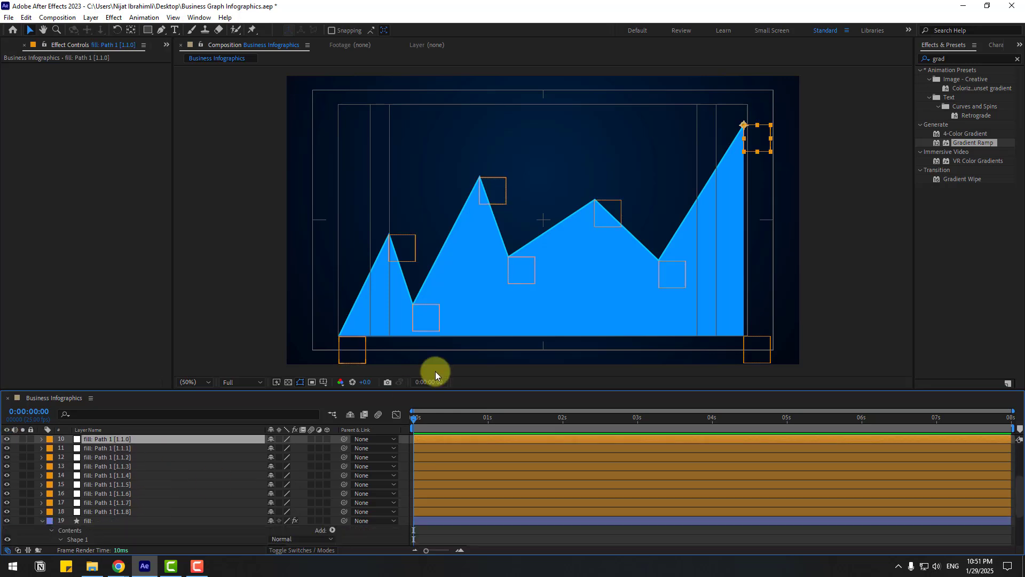
click(348, 348)
shift+click(752, 351)
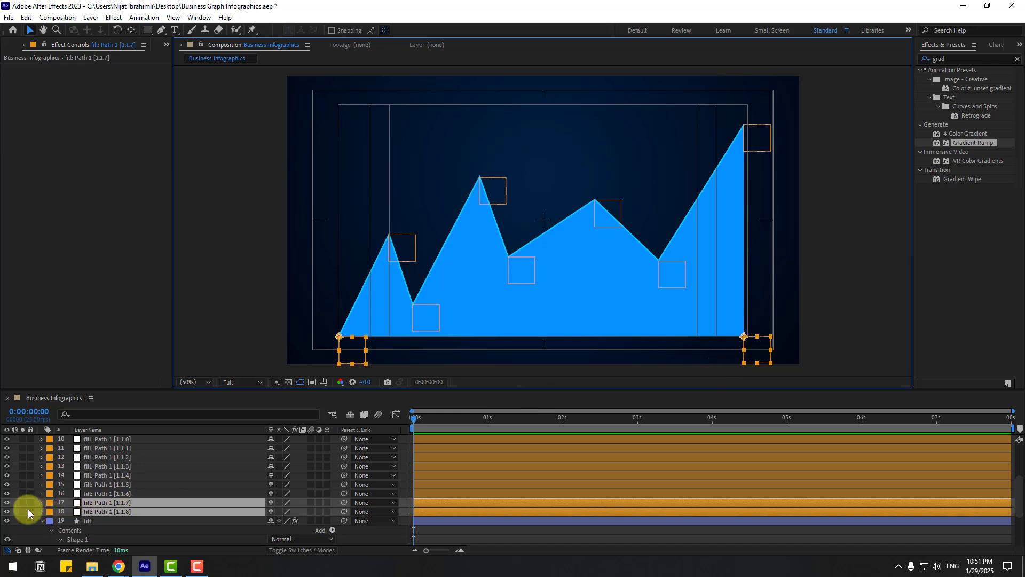
drag(27, 511, 31, 503)
Step: Collapse the fill layer and lock both the fill and stroke shape layers
click(42, 520)
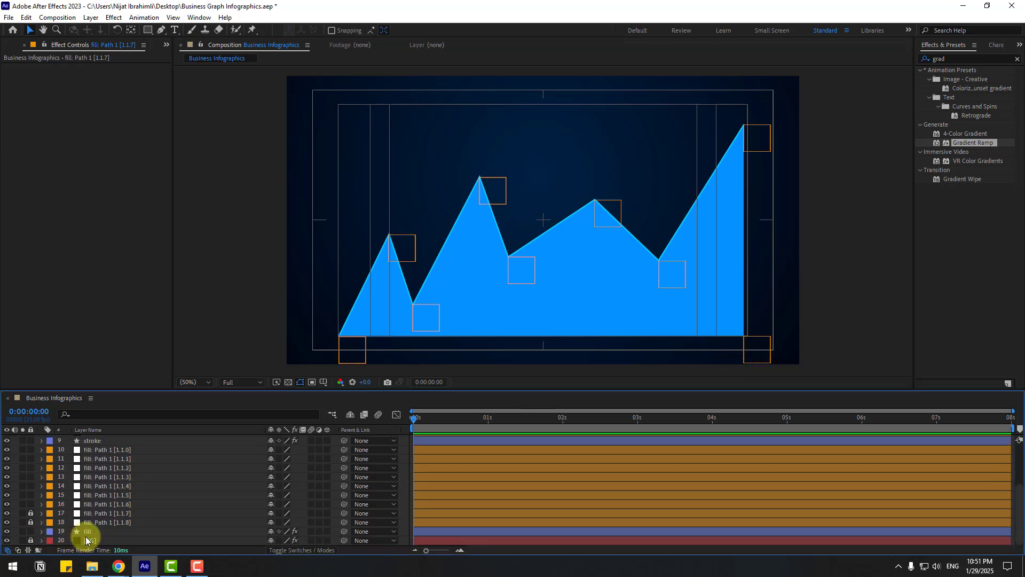
click(85, 533)
click(30, 531)
scroll(97, 507, up, 2)
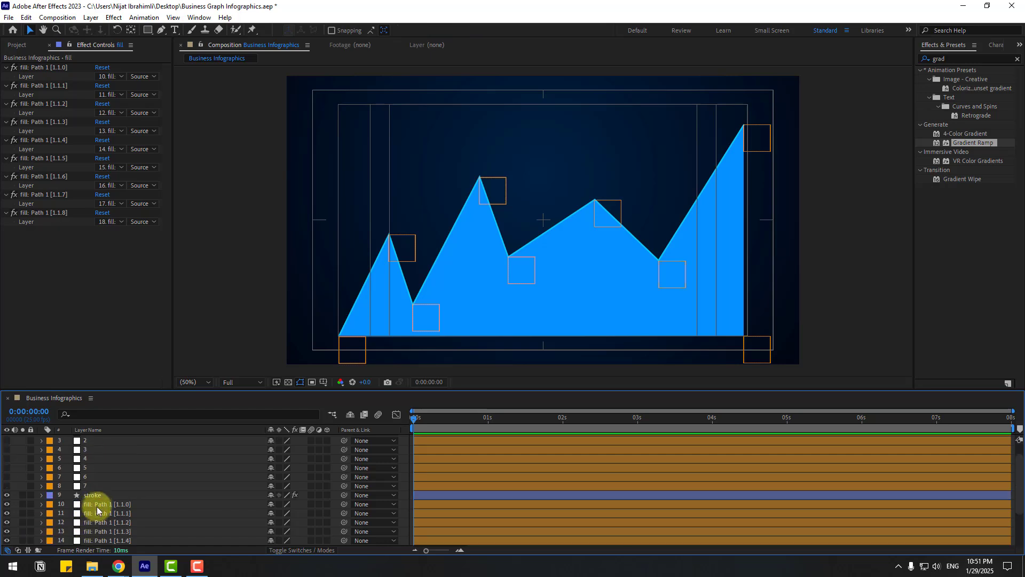
click(88, 495)
click(30, 495)
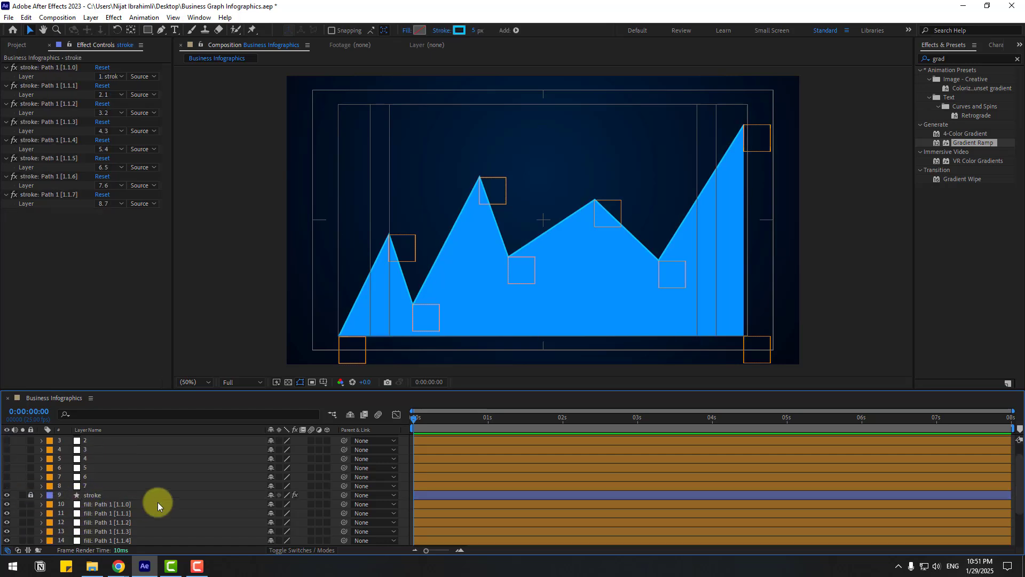
scroll(155, 508, down, 2)
Step: Rename the fill nulls for the first four chart points 1, 2, 3 and 4
click(404, 259)
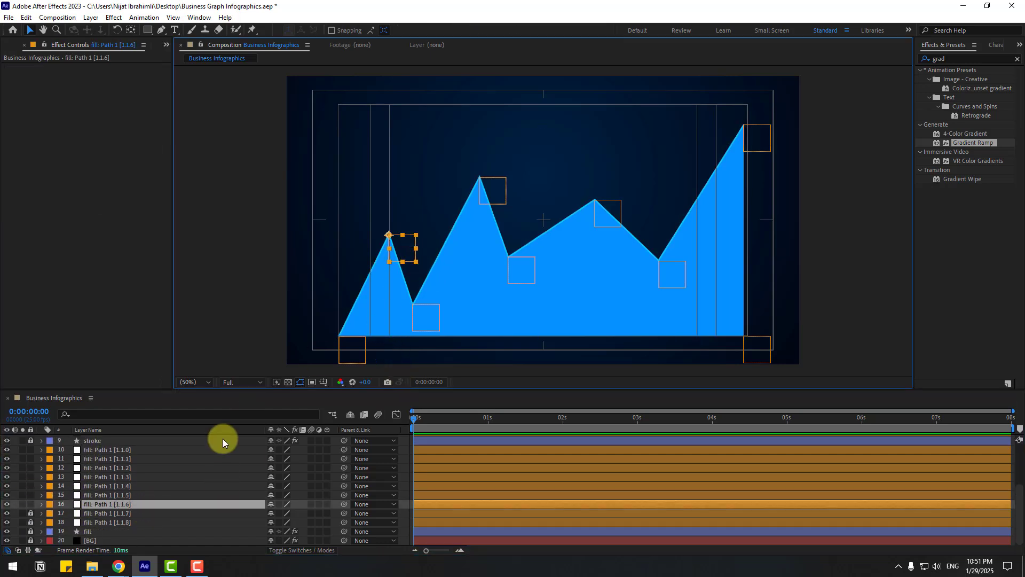
click(91, 504)
key(Return)
key(Return)
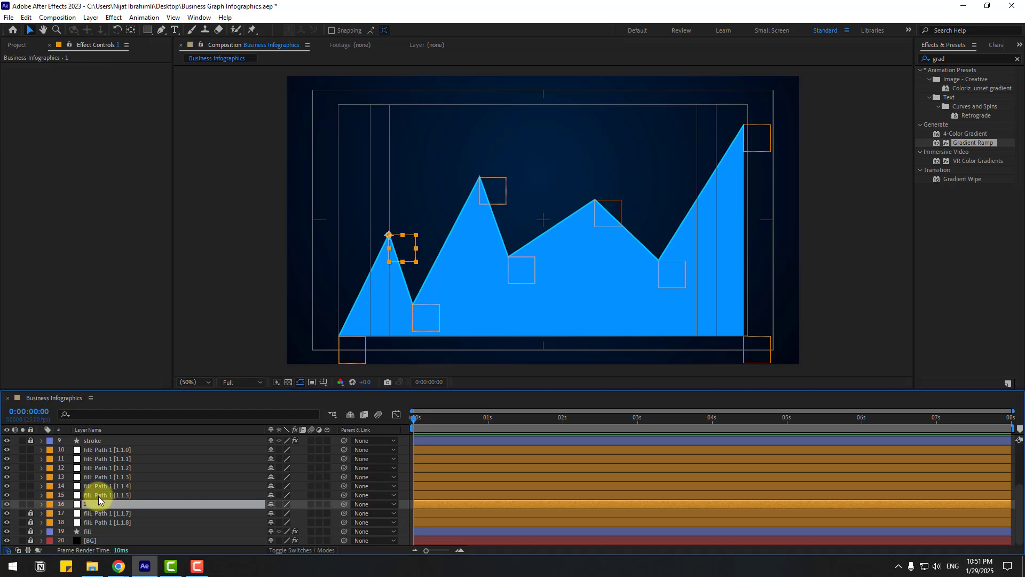
click(98, 495)
key(Return)
text(2)
key(Return)
click(99, 486)
key(Return)
text(3)
key(Return)
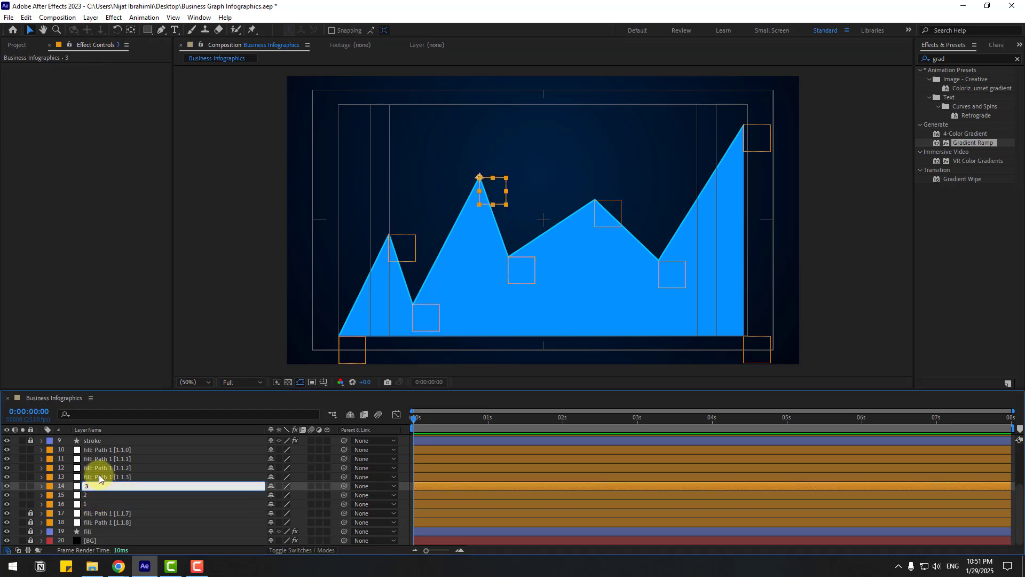
click(98, 475)
key(Return)
text(4)
Step: Rename the fill nulls for the fifth to seventh chart points 5, 6 and 7
key(Return)
click(108, 468)
key(Return)
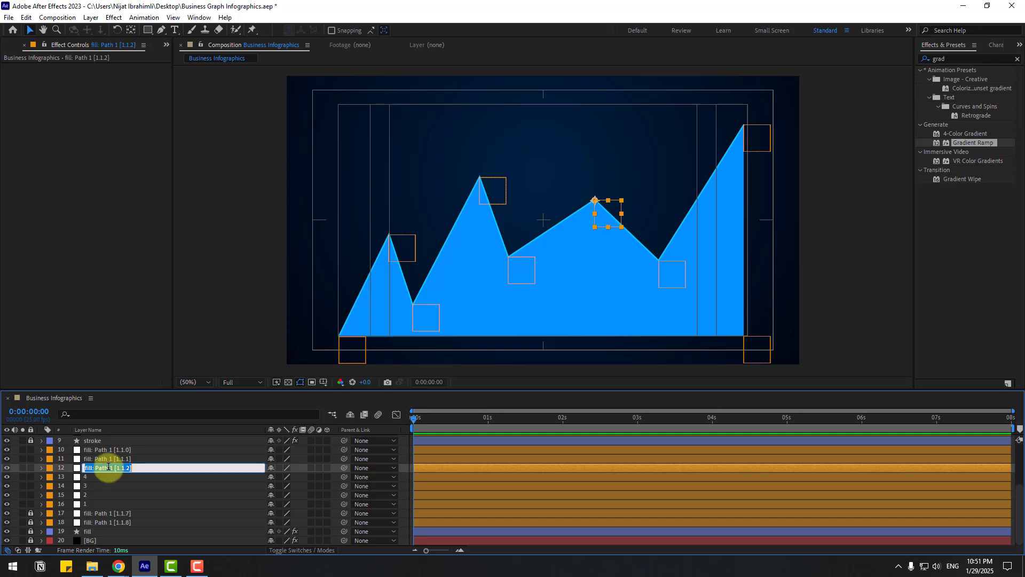
text(5)
key(Return)
click(108, 460)
key(Return)
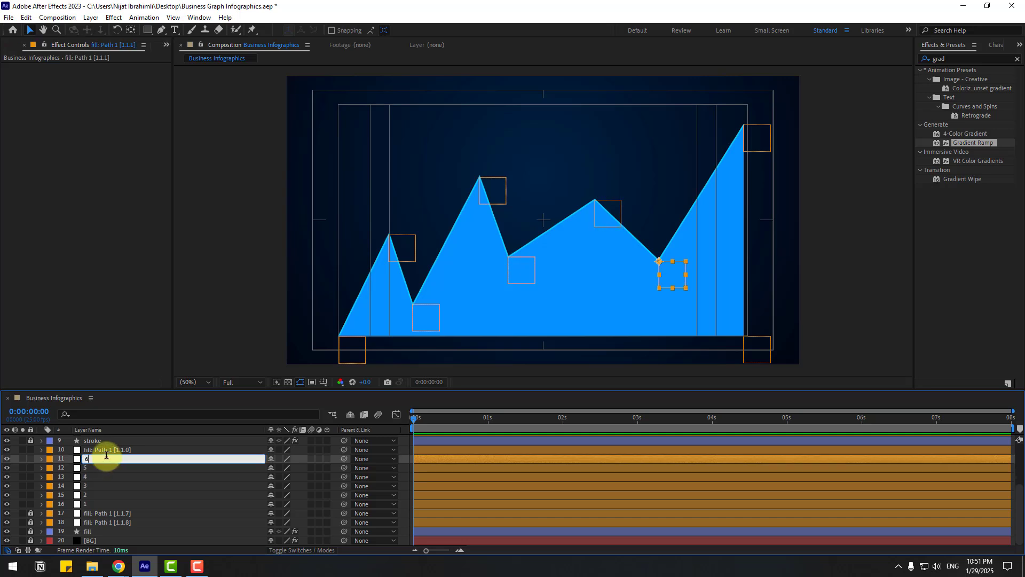
text(6)
key(Return)
click(107, 452)
key(Return)
text(7)
key(Return)
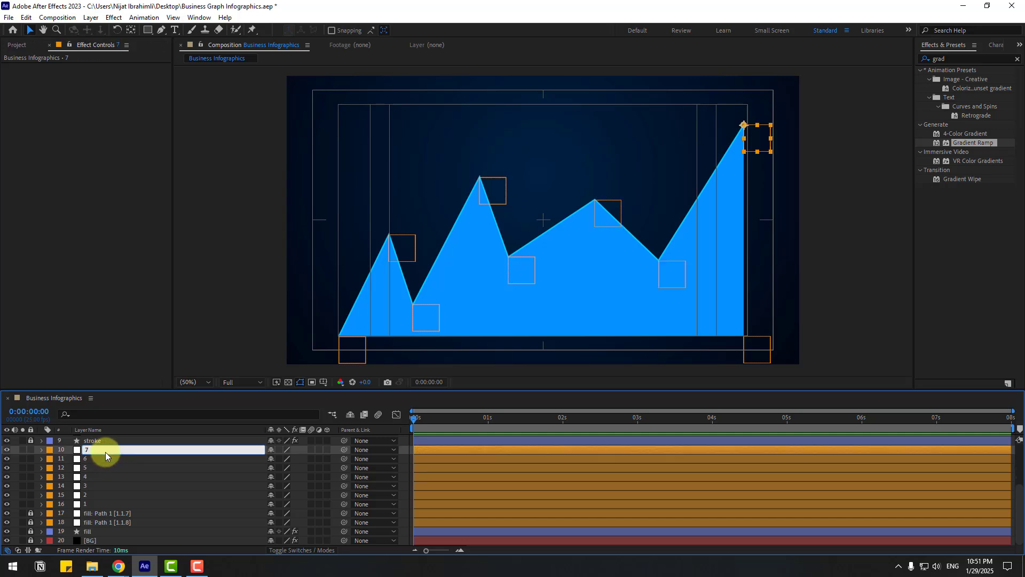
Step: Show stroke nulls 1–8 again and enlarge the timeline to list all twenty layers
scroll(105, 452, up, 4)
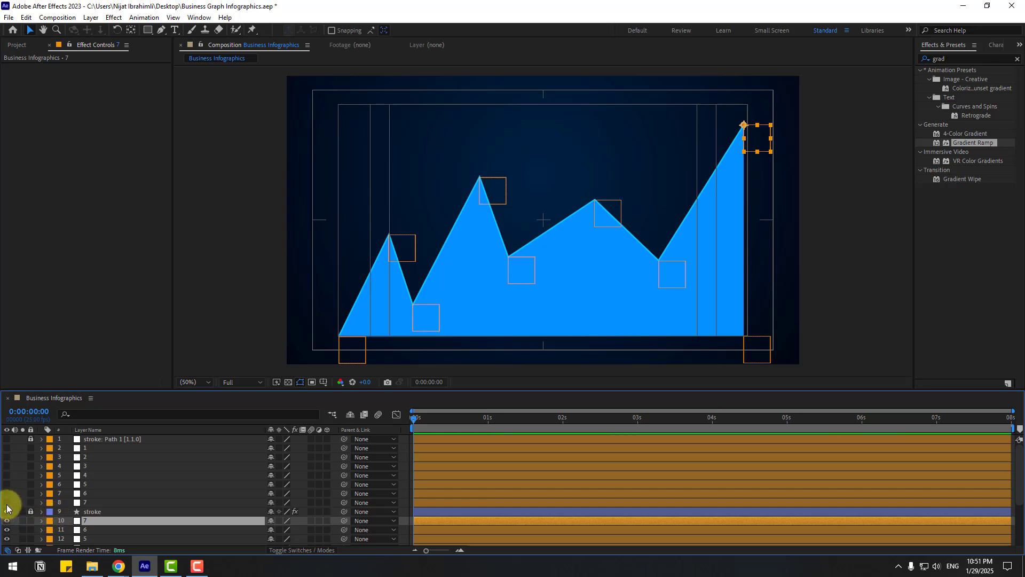
drag(6, 507, 8, 429)
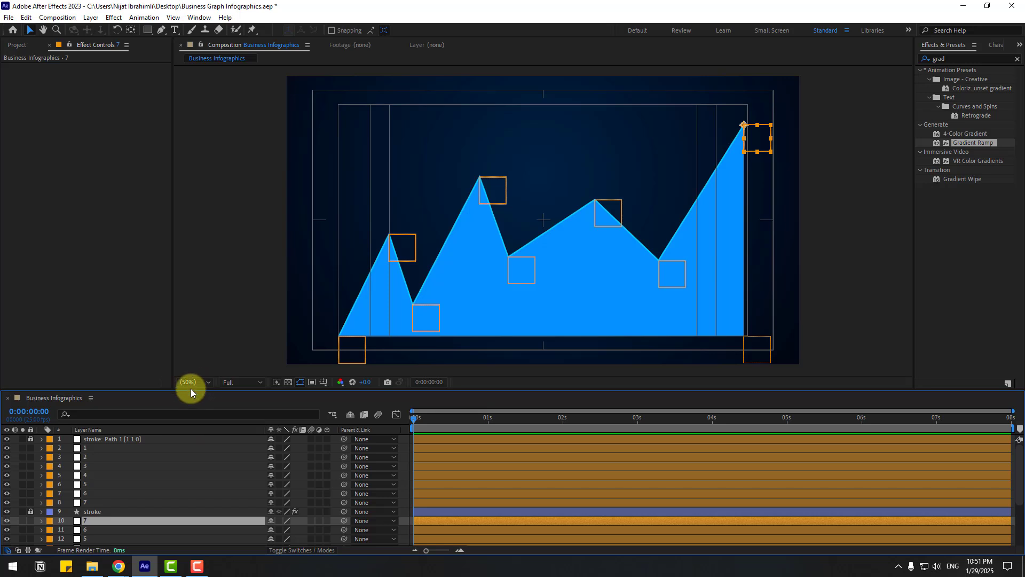
drag(191, 389, 192, 255)
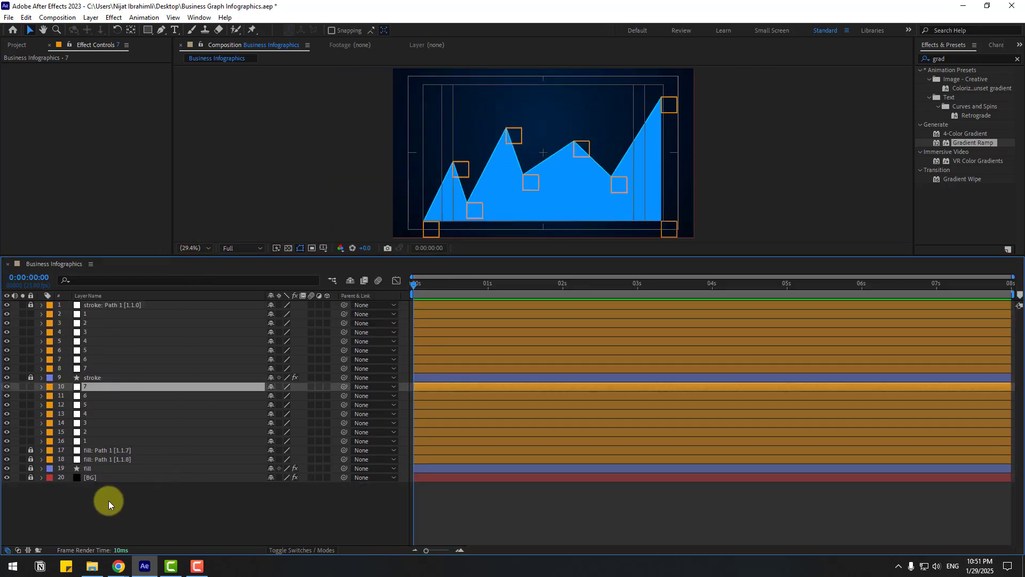
Step: Parent fill nulls 1, 2, 3 and 4 to stroke nulls 1, 2, 3 and 4
click(108, 501)
click(83, 441)
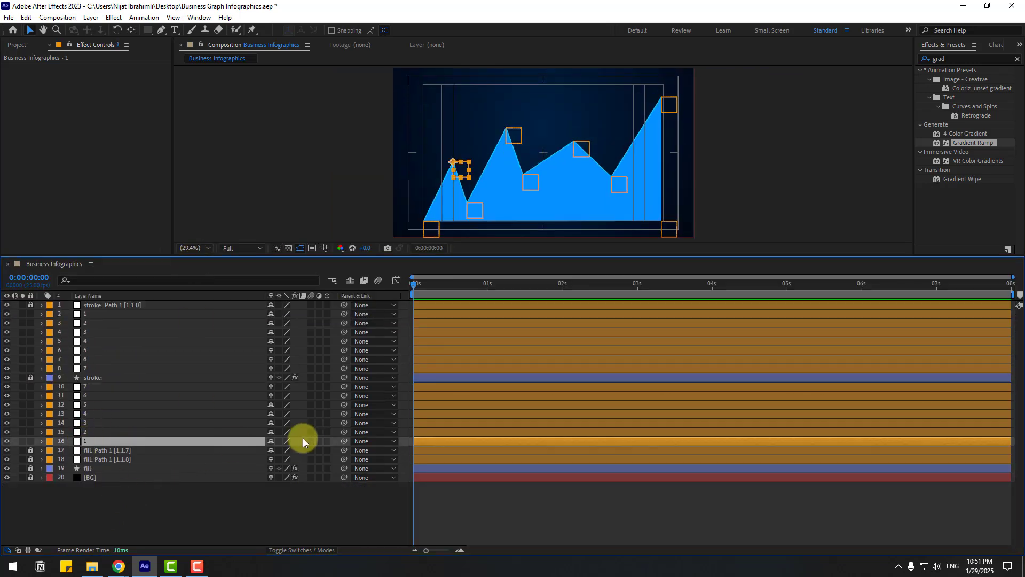
drag(343, 441, 84, 314)
click(86, 432)
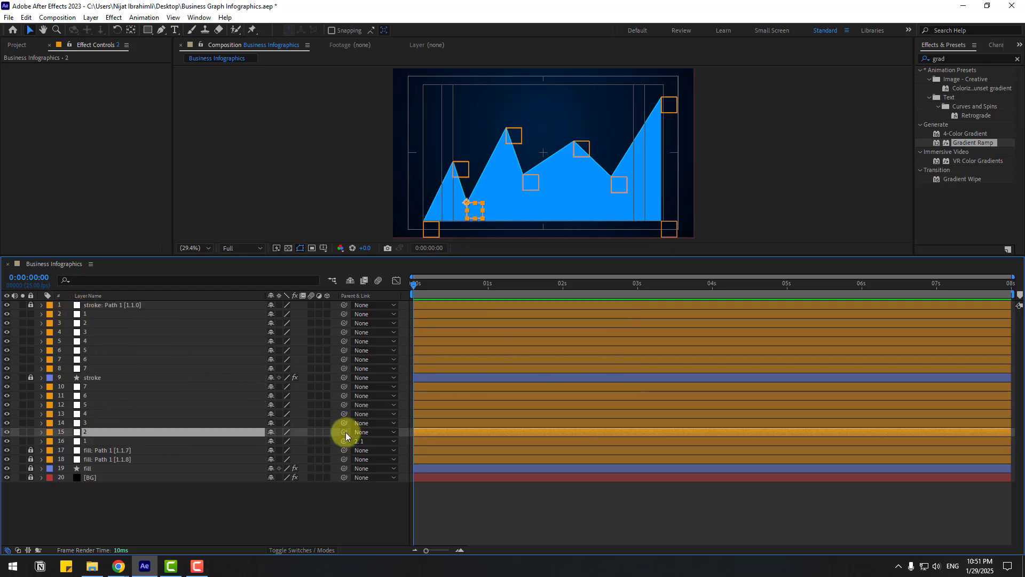
drag(344, 432, 95, 323)
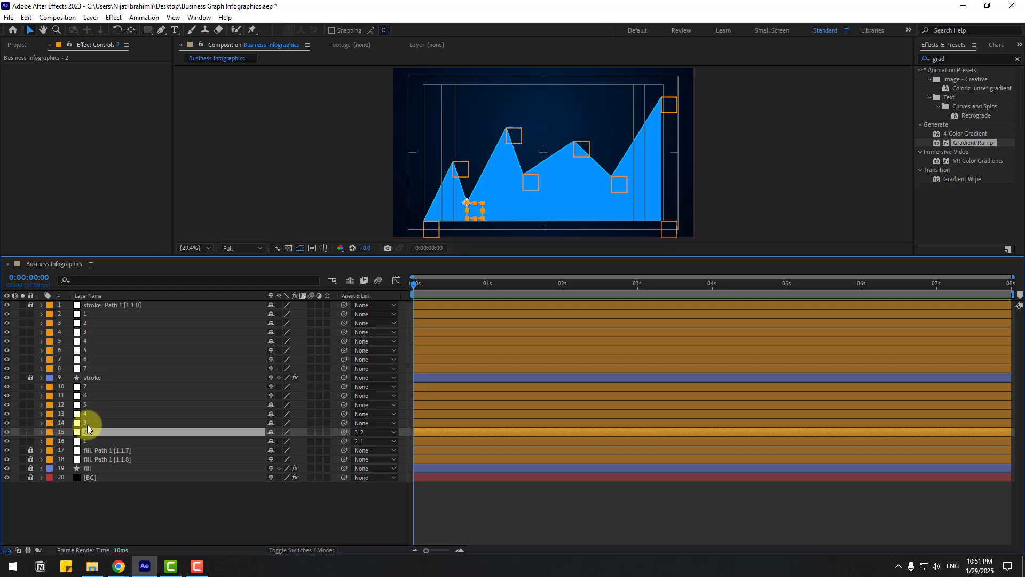
click(88, 425)
drag(347, 422, 107, 333)
click(129, 414)
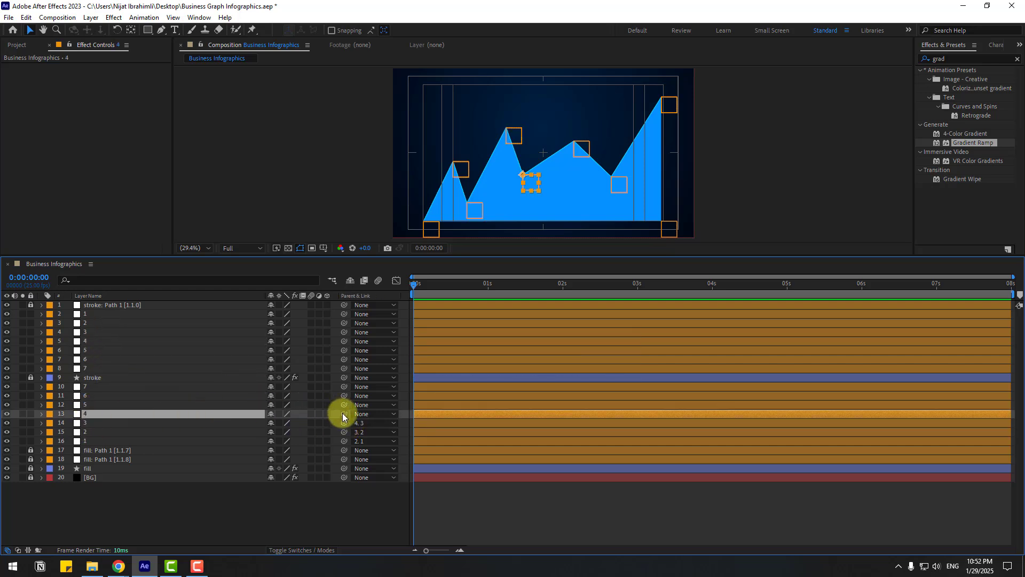
drag(343, 417, 100, 342)
Step: Parent fill nulls 5, 6 and 7 to stroke nulls 5, 6 and 7
click(92, 405)
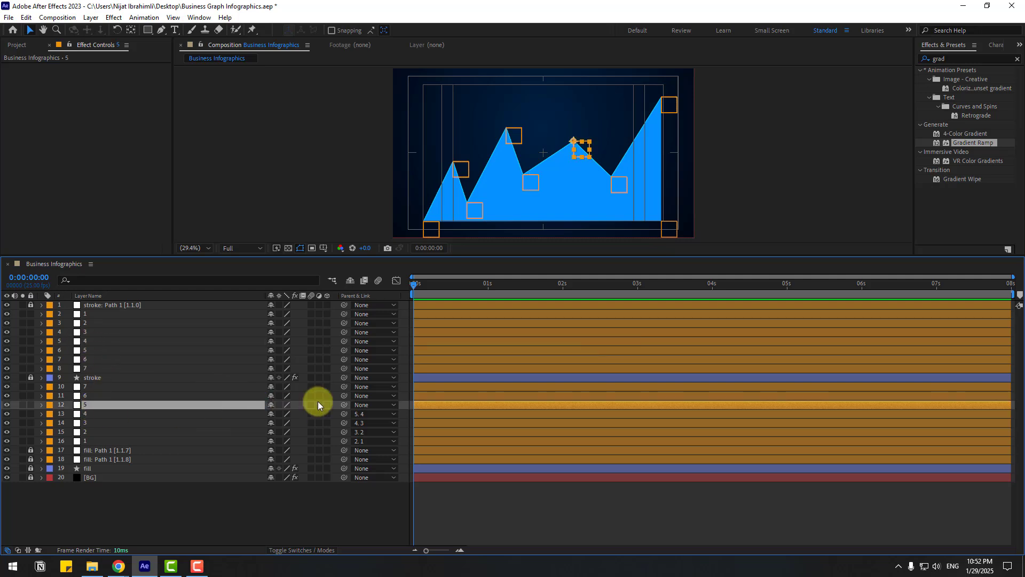
drag(342, 407, 91, 348)
click(96, 395)
drag(344, 396, 91, 359)
click(84, 387)
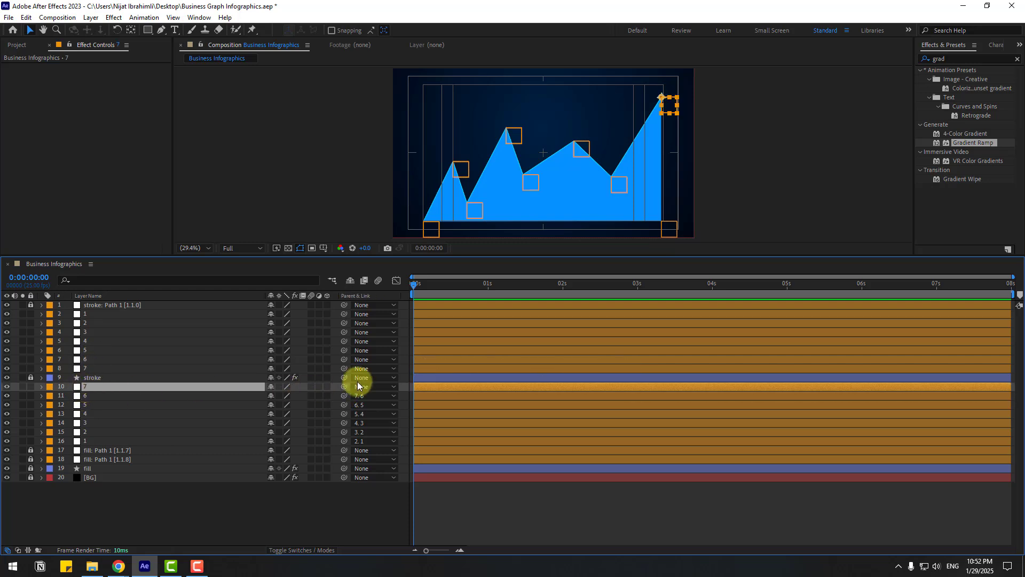
drag(343, 387, 84, 374)
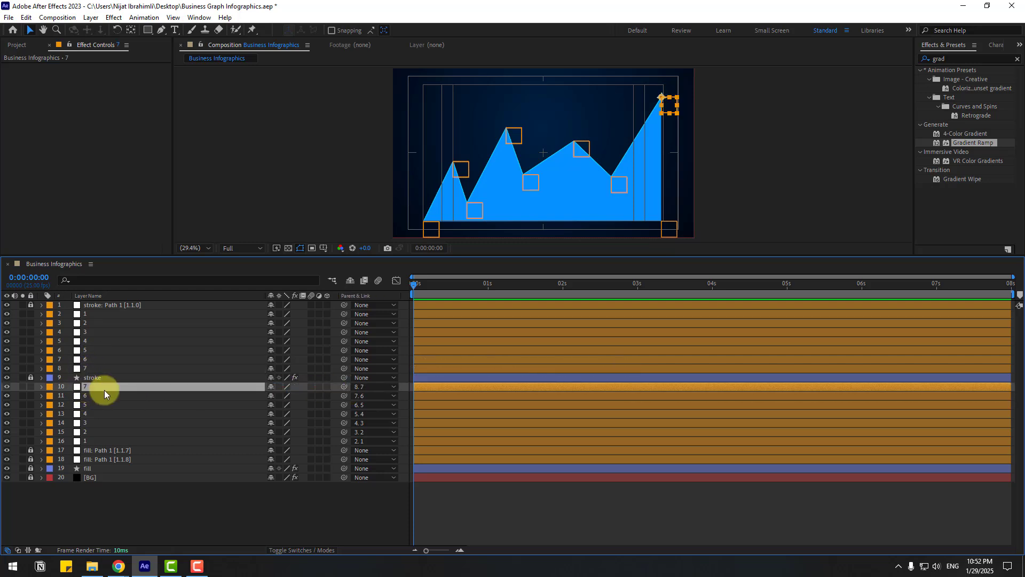
click(80, 314)
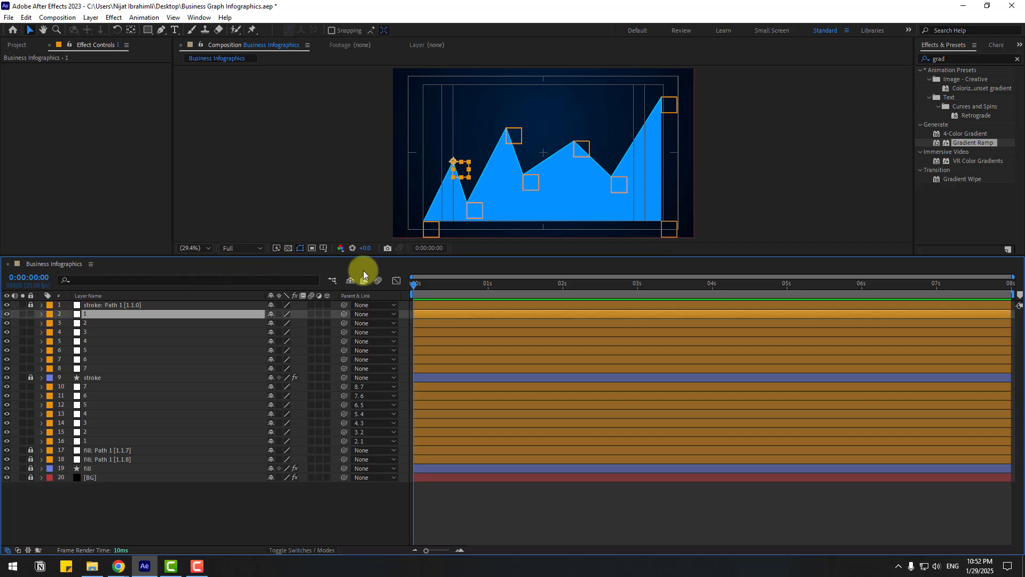
drag(396, 256, 352, 406)
drag(382, 264, 407, 252)
key(ctrl+z)
click(490, 197)
mouse_move(410, 338)
mouse_down()
mouse_move(398, 306)
mouse_move(416, 337)
mouse_up()
drag(486, 210, 485, 245)
key(ctrl+z)
drag(520, 282, 519, 229)
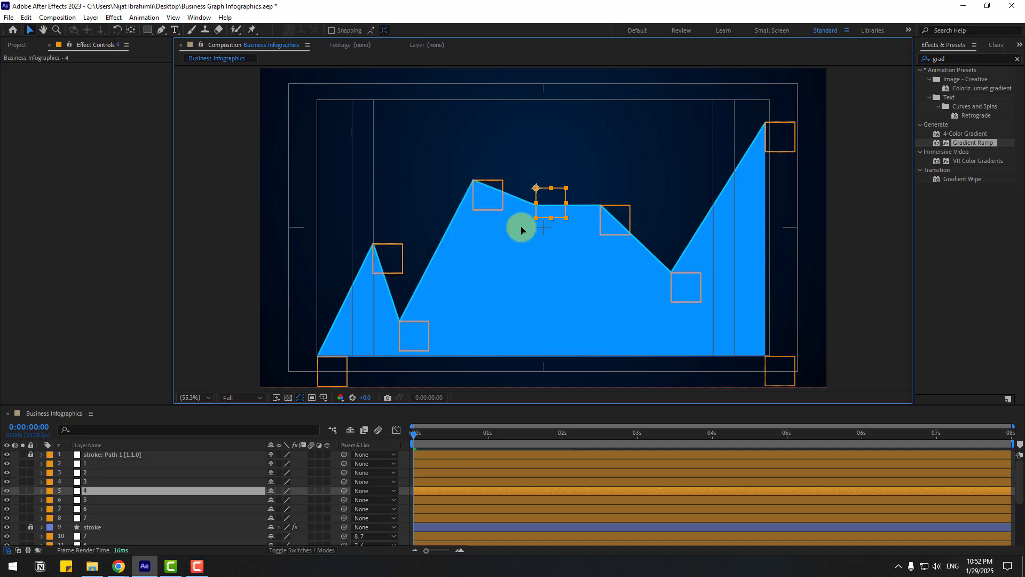
key(ctrl+z)
click(620, 235)
drag(620, 235, 573, 243)
key(ctrl+z)
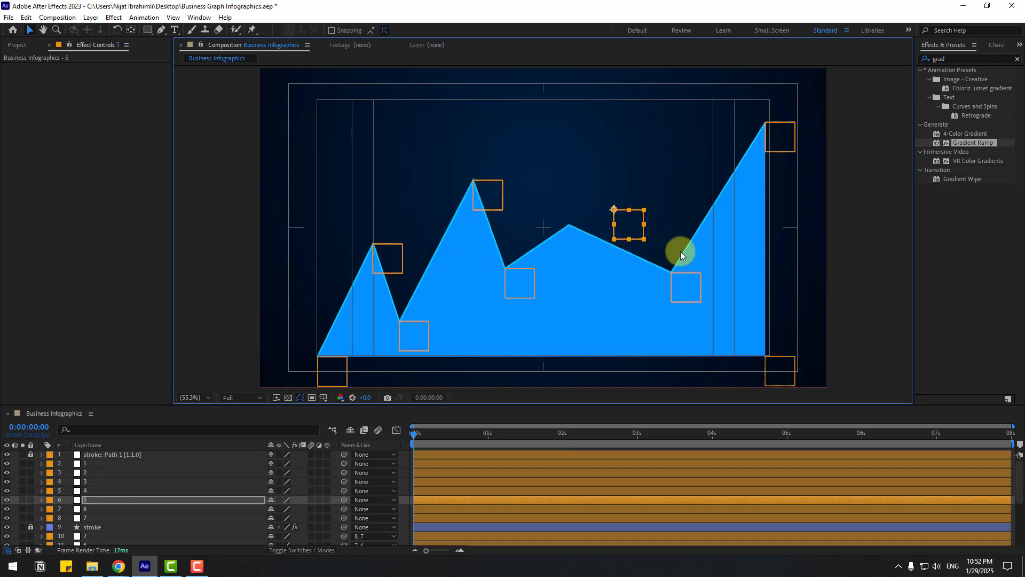
click(682, 288)
drag(682, 288, 727, 274)
key(ctrl+z)
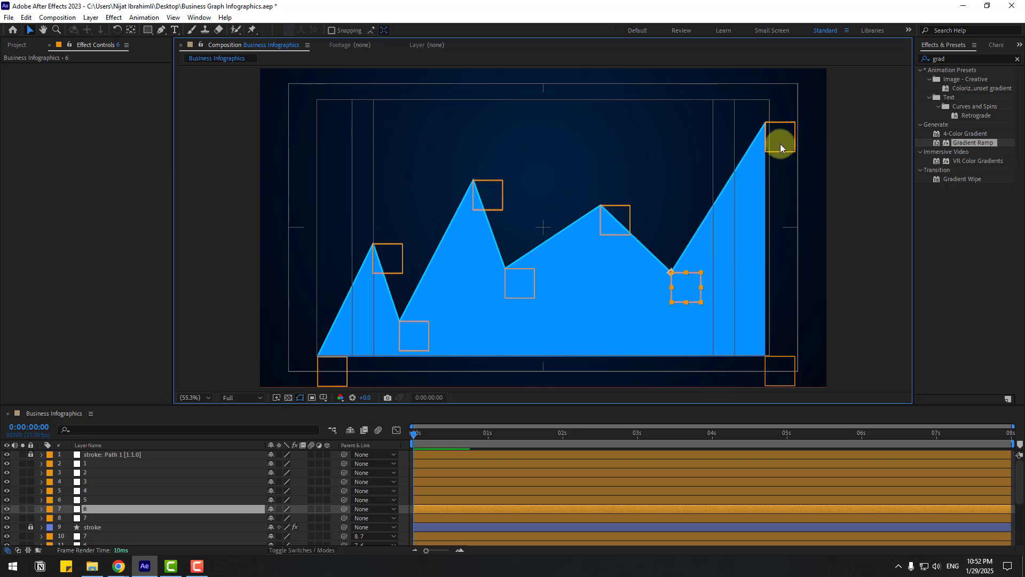
click(780, 142)
drag(769, 142, 782, 216)
key(ctrl+z)
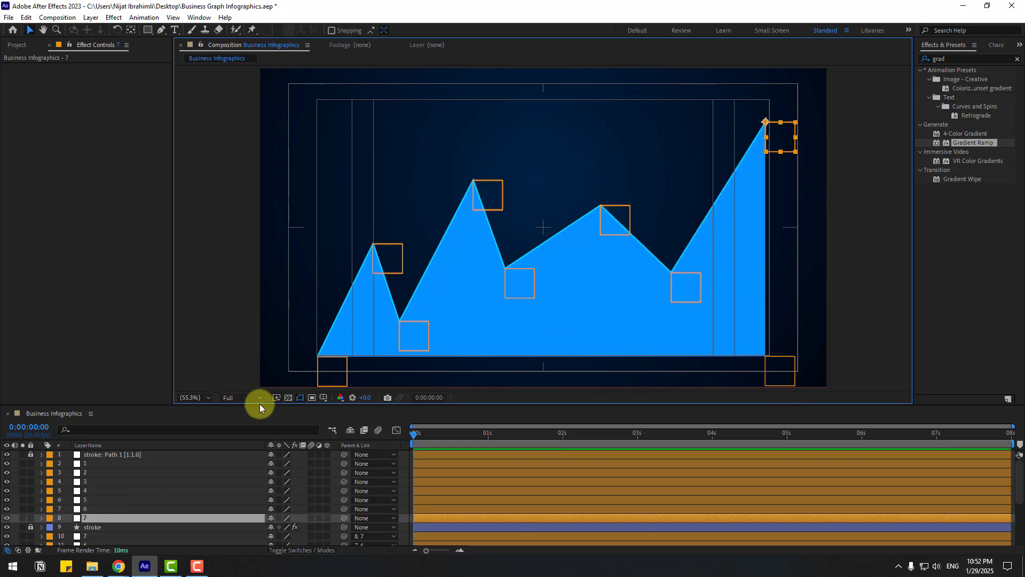
drag(260, 405, 257, 309)
Step: Set Position keyframes for the seven graph dots at 1 second 10 frames
click(85, 368)
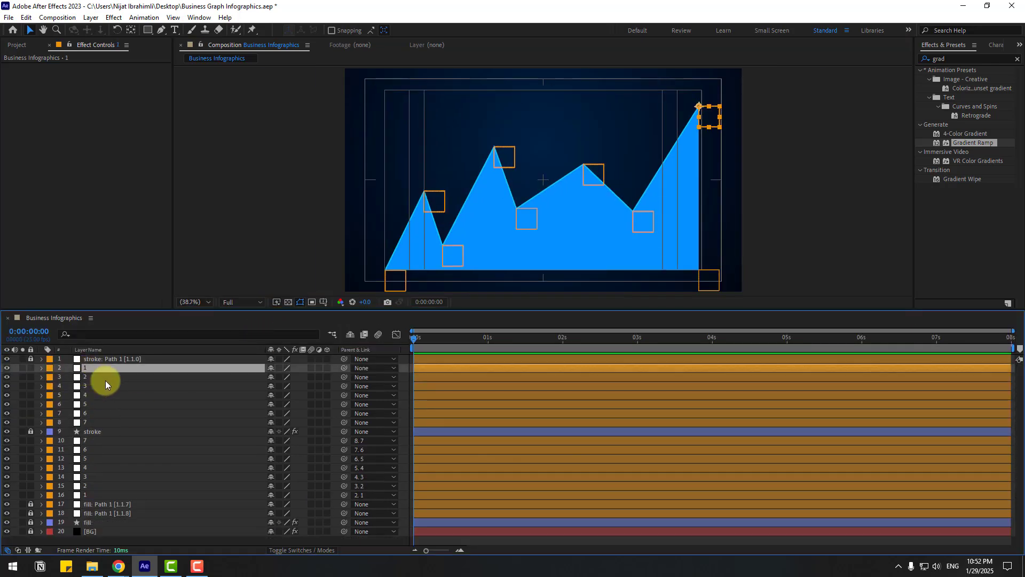
shift+click(96, 423)
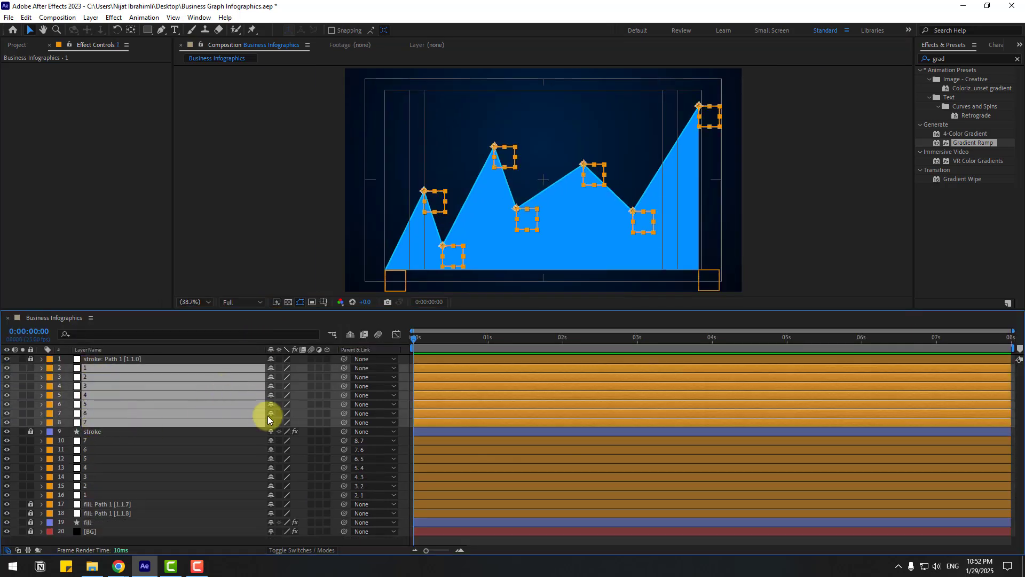
key(p)
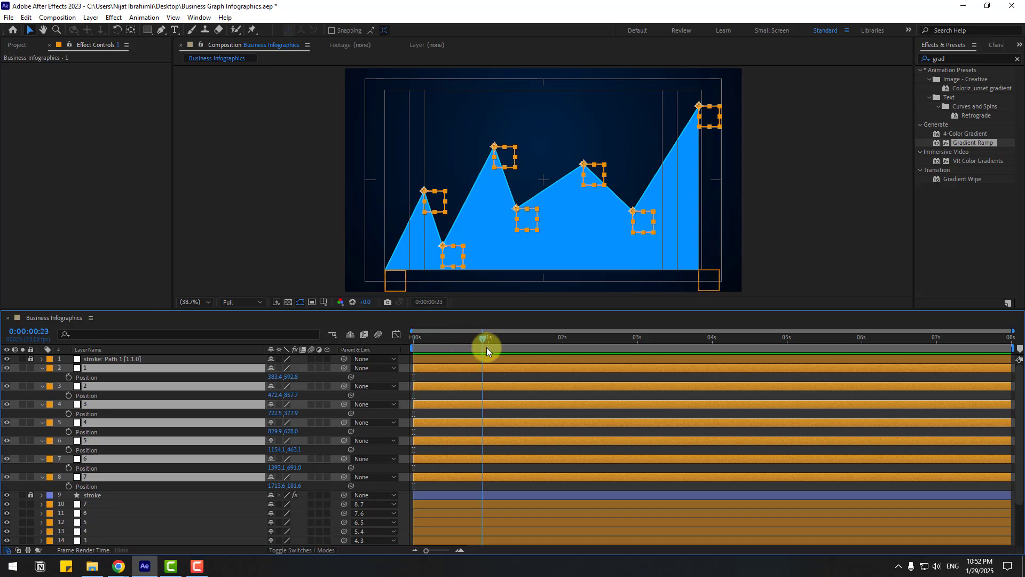
click(518, 349)
click(68, 377)
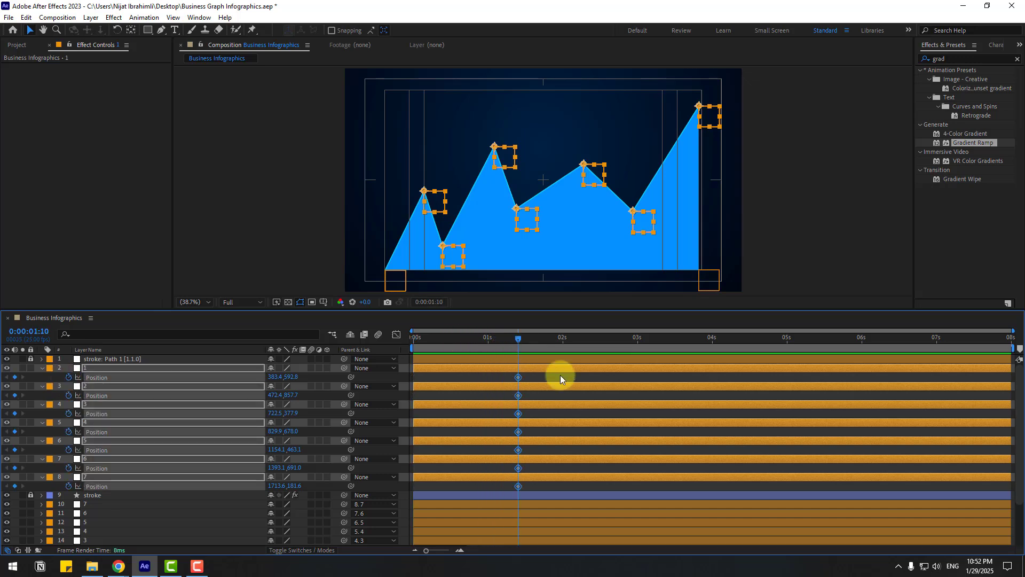
Step: At 0:00, lower the first three dots onto the graph's baseline
drag(495, 342, 382, 368)
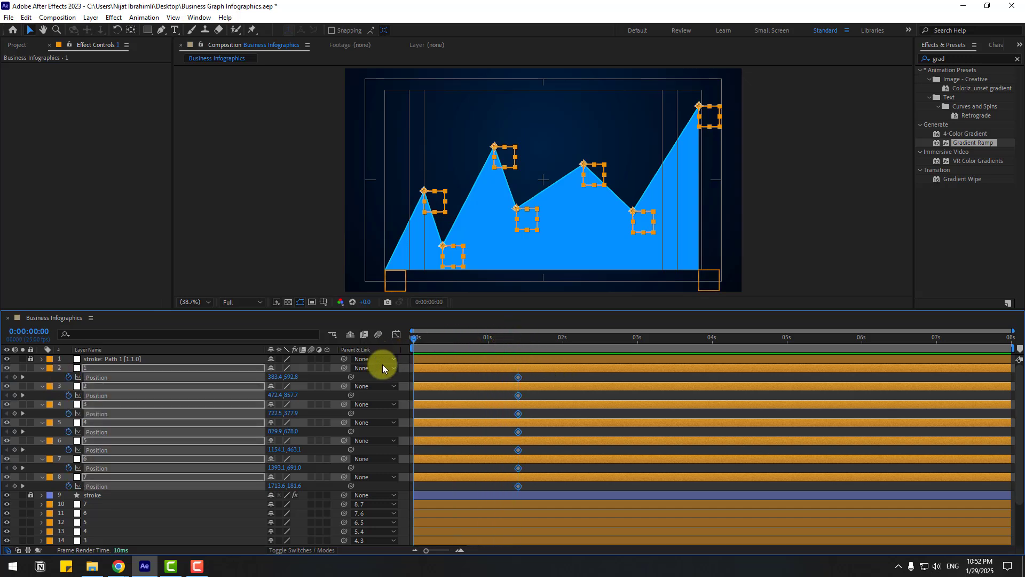
click(431, 379)
click(89, 370)
scroll(479, 238, up, 5)
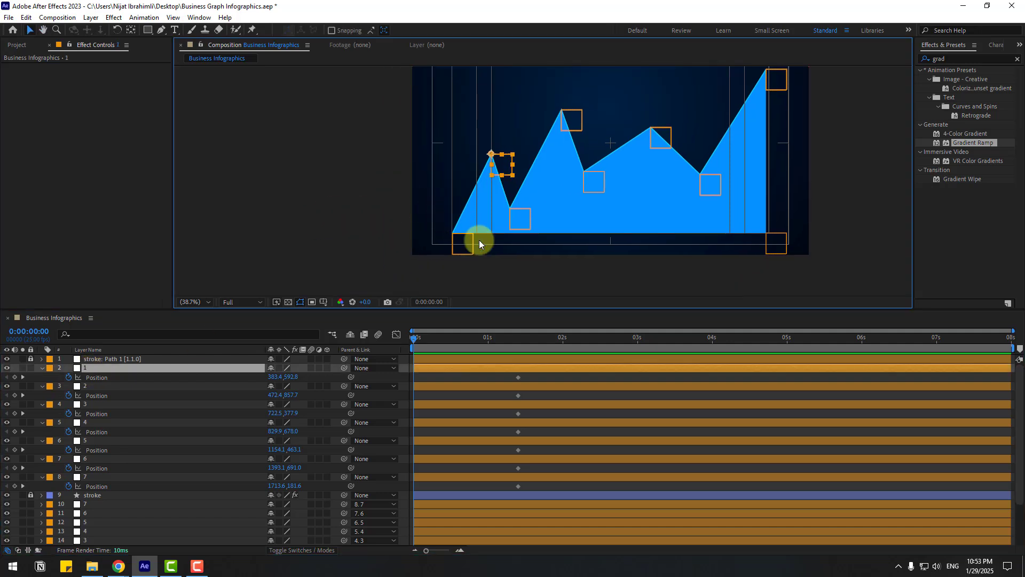
key(grave)
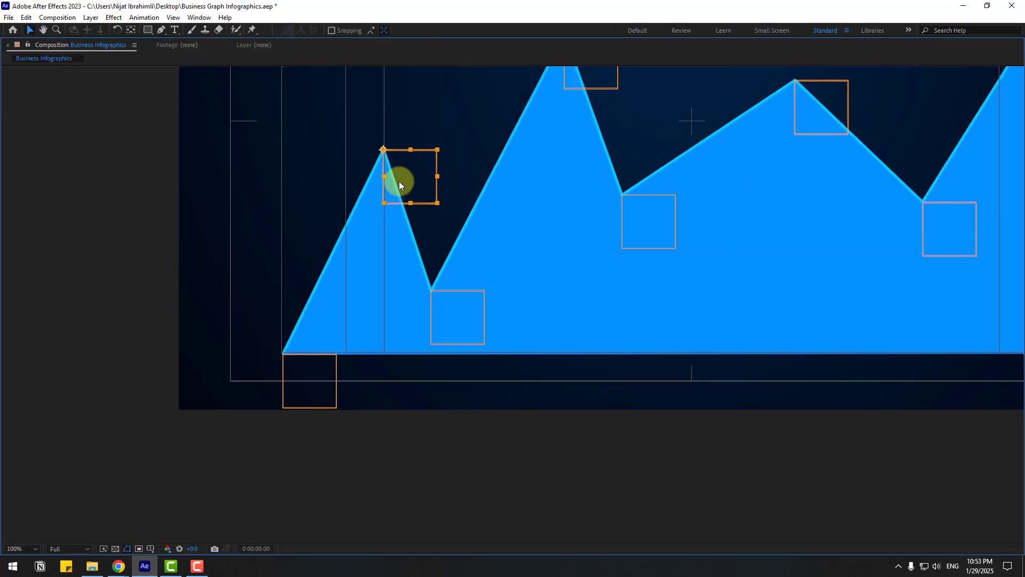
drag(403, 176, 390, 381)
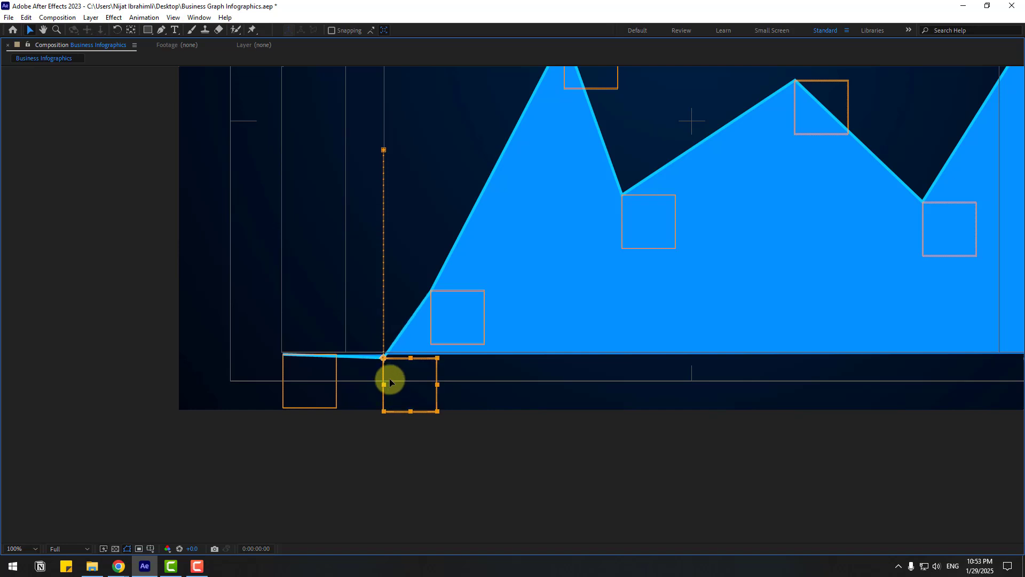
scroll(624, 176, up, 2)
scroll(625, 176, right, 2)
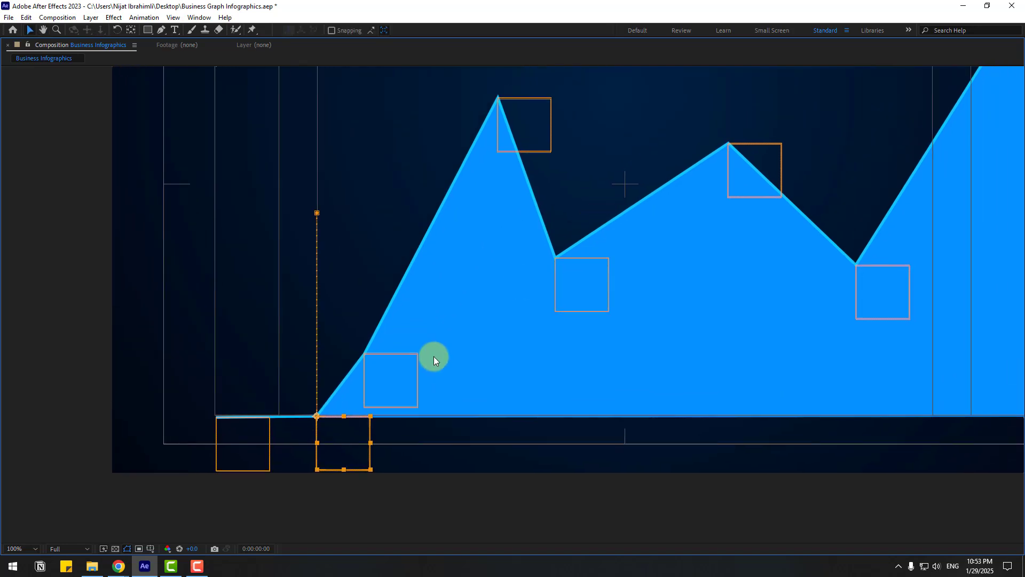
drag(399, 388, 407, 439)
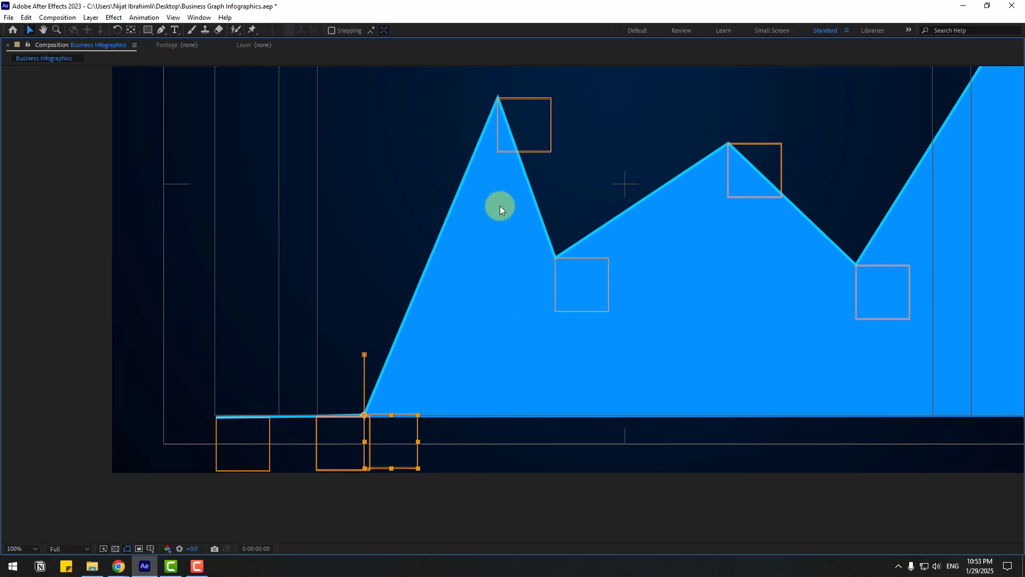
drag(530, 137, 513, 448)
Step: Lower the remaining raised dots, including the tallest right-edge one, onto the baseline
scroll(590, 334, right, 5)
drag(385, 288, 388, 445)
click(523, 165)
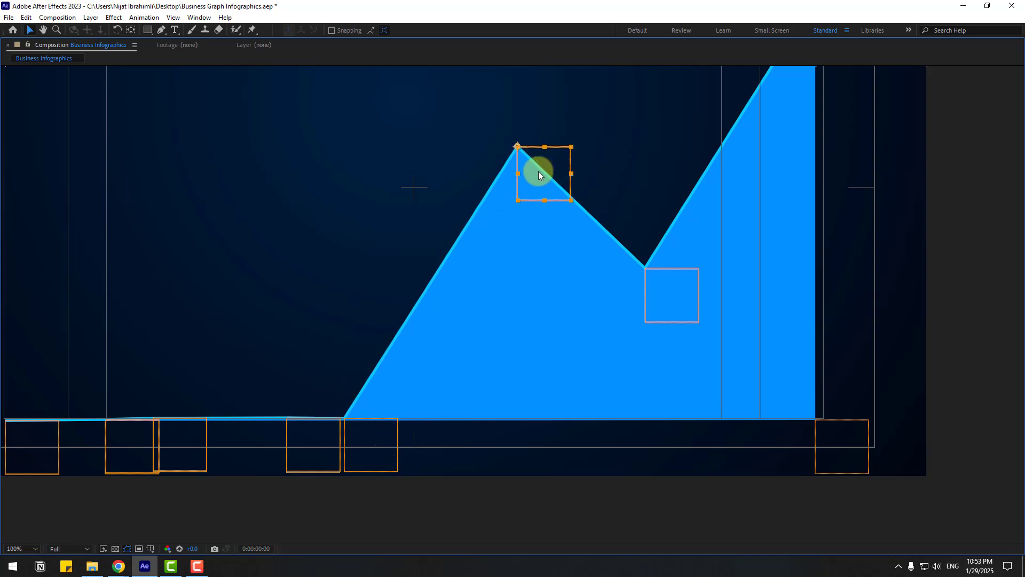
drag(538, 171, 511, 444)
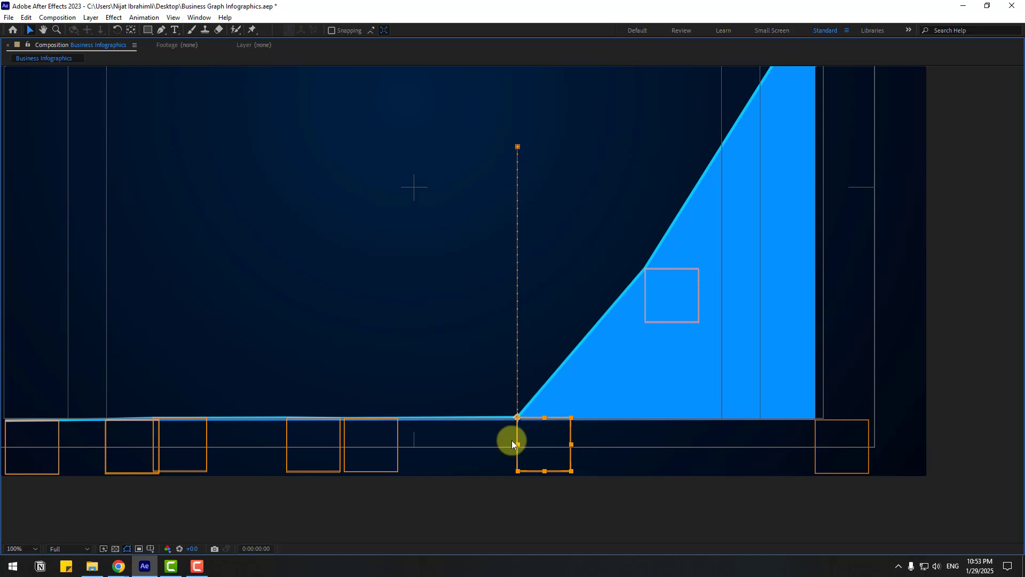
click(677, 306)
drag(680, 304, 682, 452)
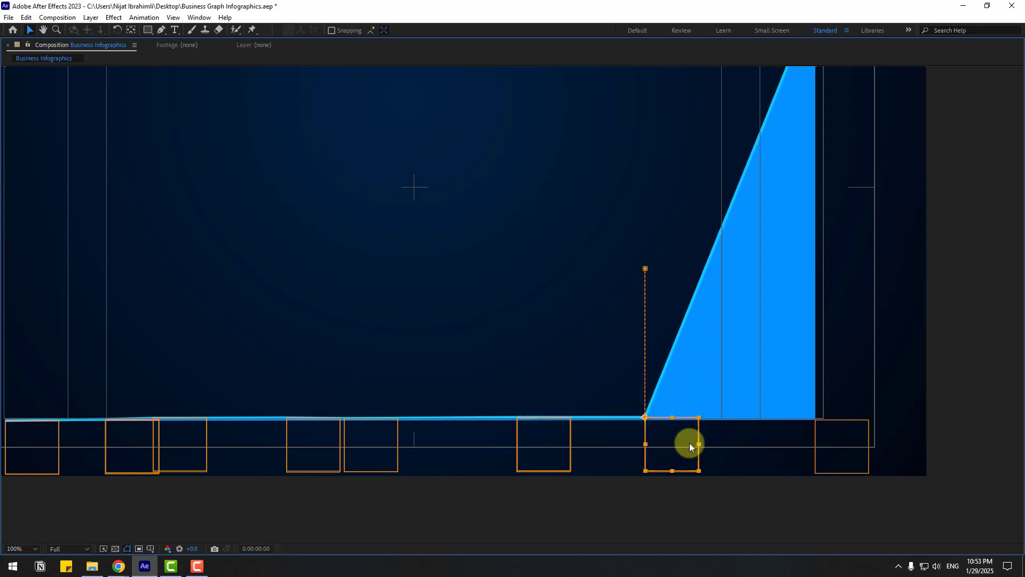
drag(832, 325, 739, 187)
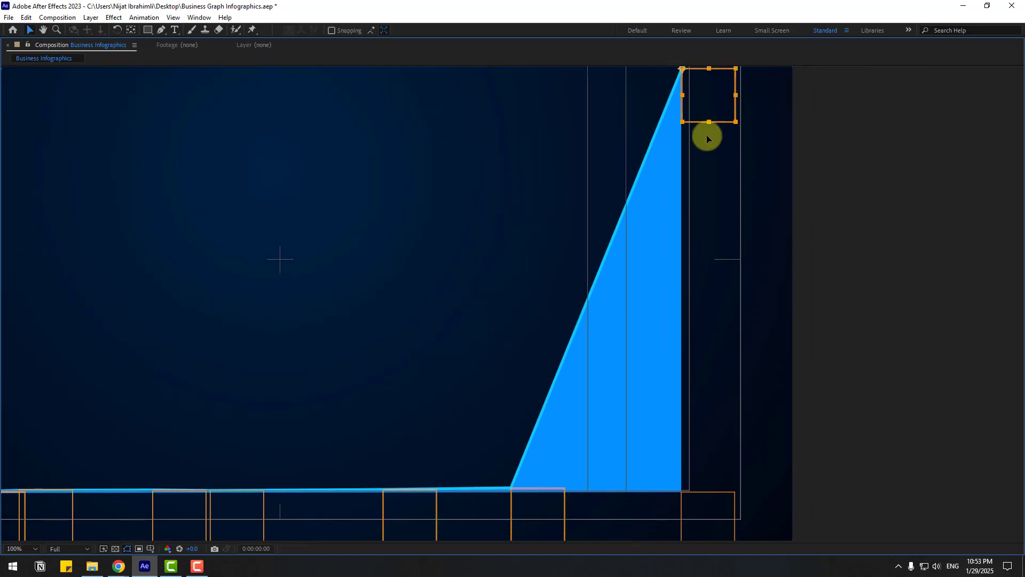
drag(707, 139, 672, 527)
click(544, 499)
drag(540, 503, 540, 504)
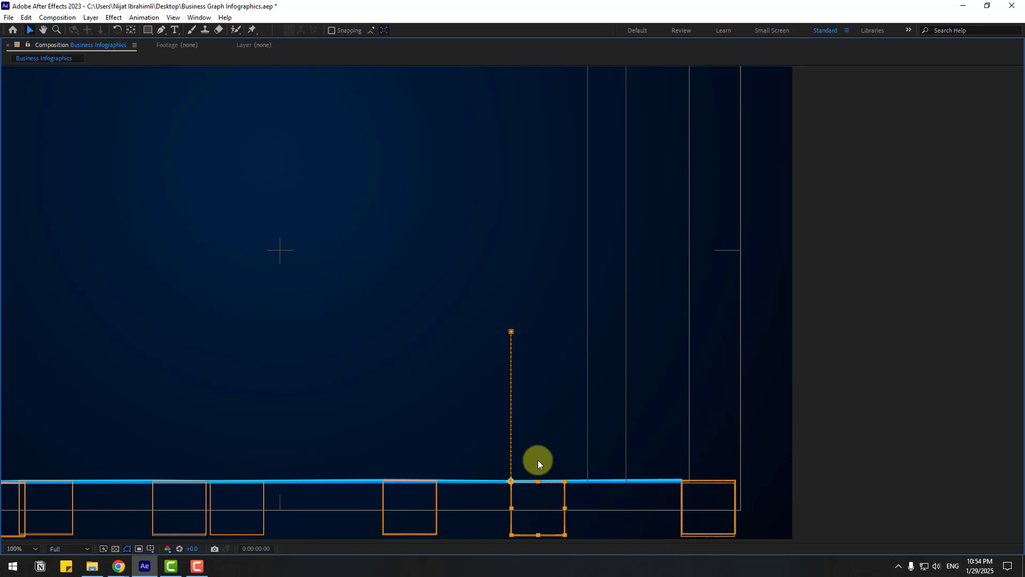
key(grave)
scroll(526, 223, down, 2)
Step: Fit the composition in the viewer and preview the graph rising from the baseline
click(194, 302)
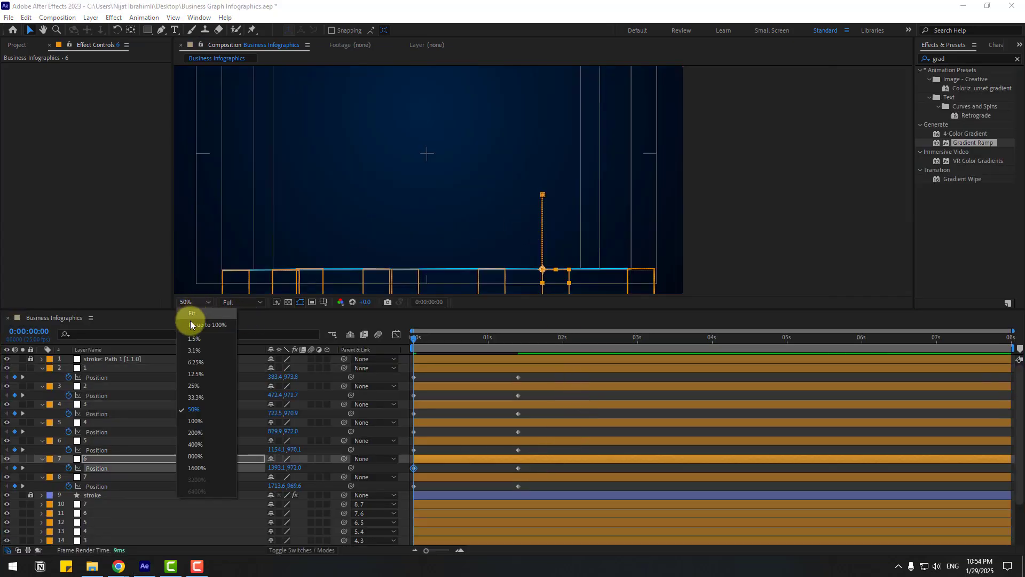
click(192, 325)
key(space)
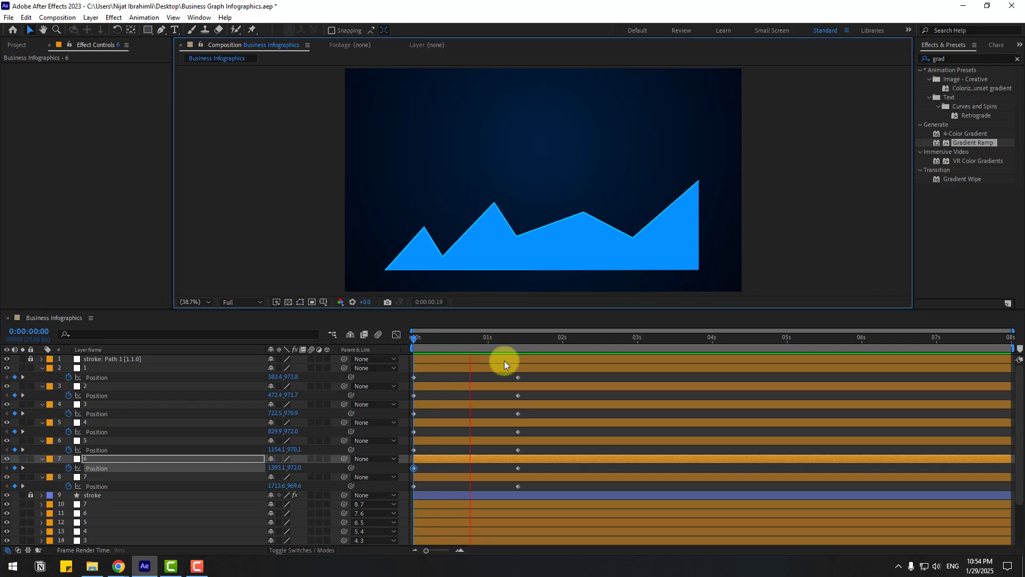
key(space)
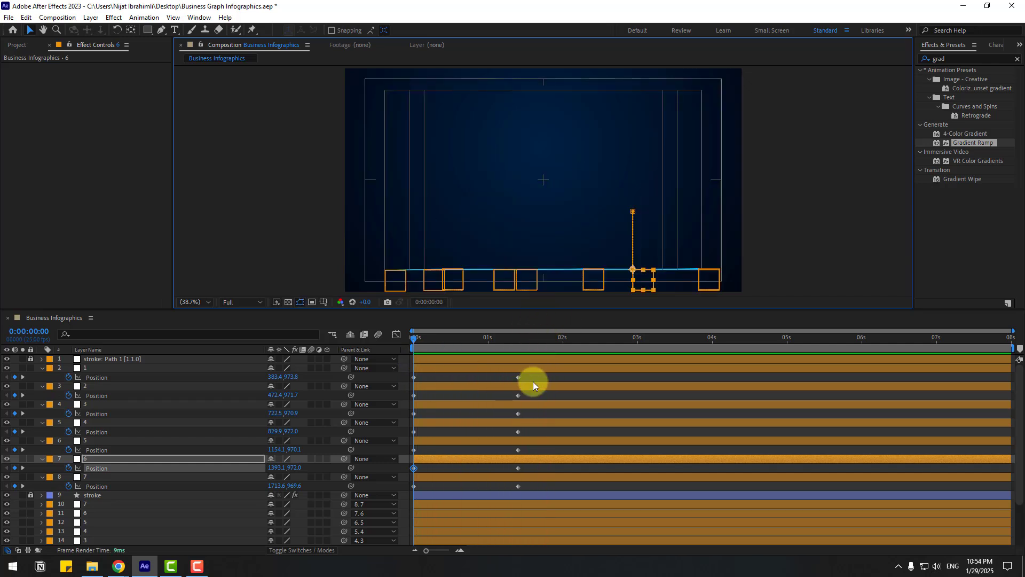
Step: Apply Easy Ease to all the dots' Position keyframes
click(533, 379)
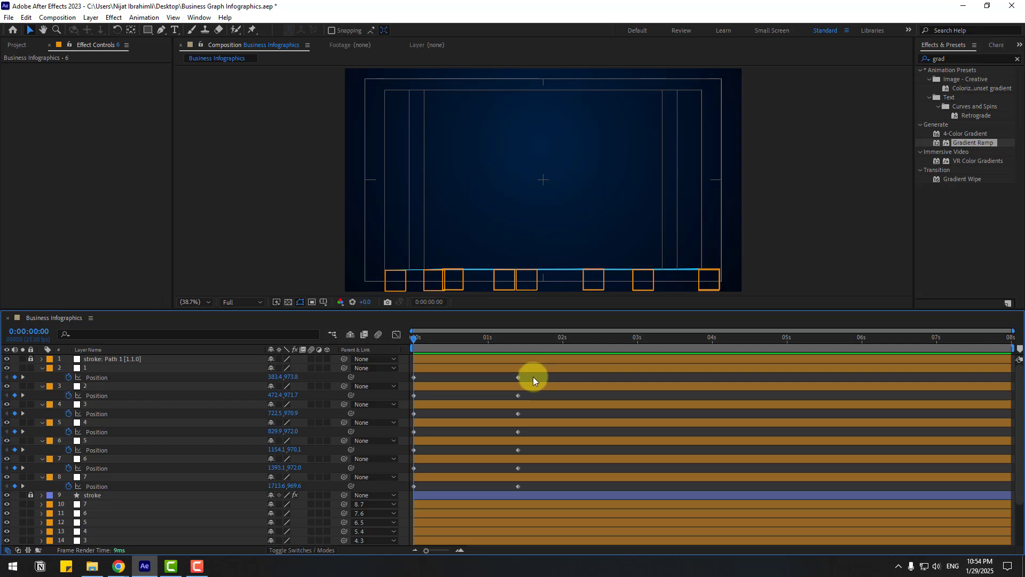
drag(533, 377, 414, 490)
right_click(414, 491)
mouse_move(424, 477)
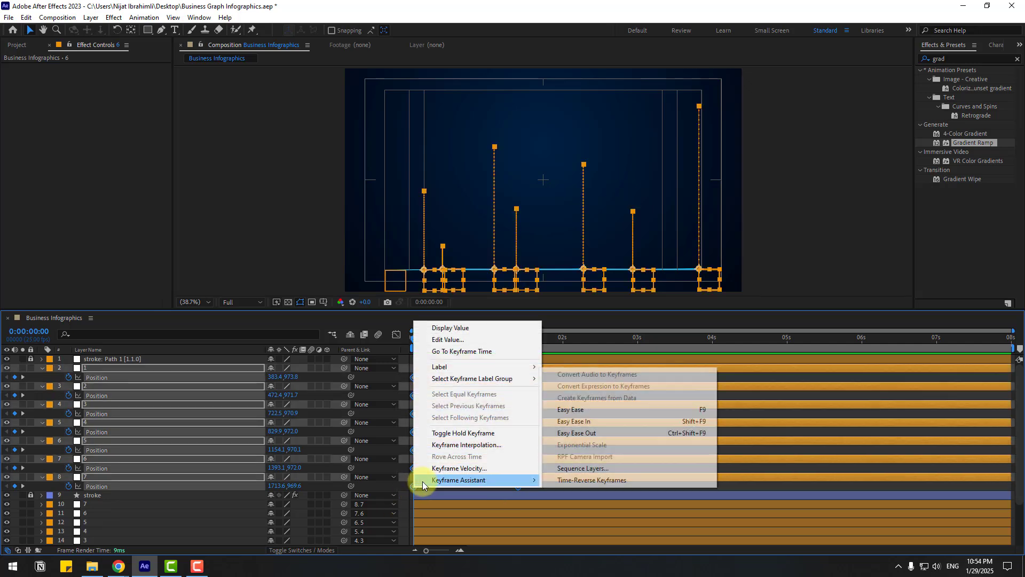
click(555, 414)
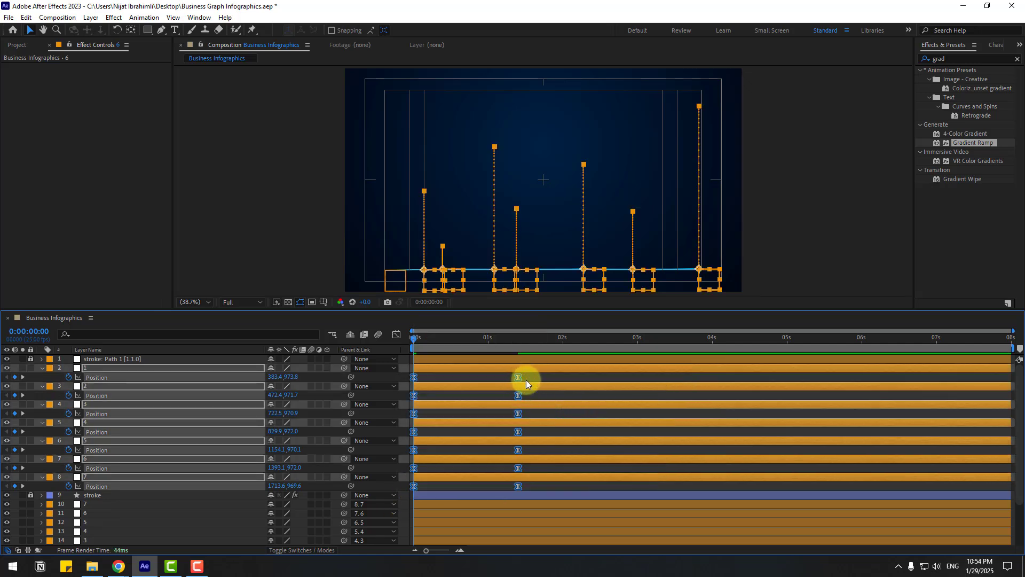
Step: Move the end keyframes to about 1.2 s and offset layers 3–8 progressively later
drag(527, 374, 495, 489)
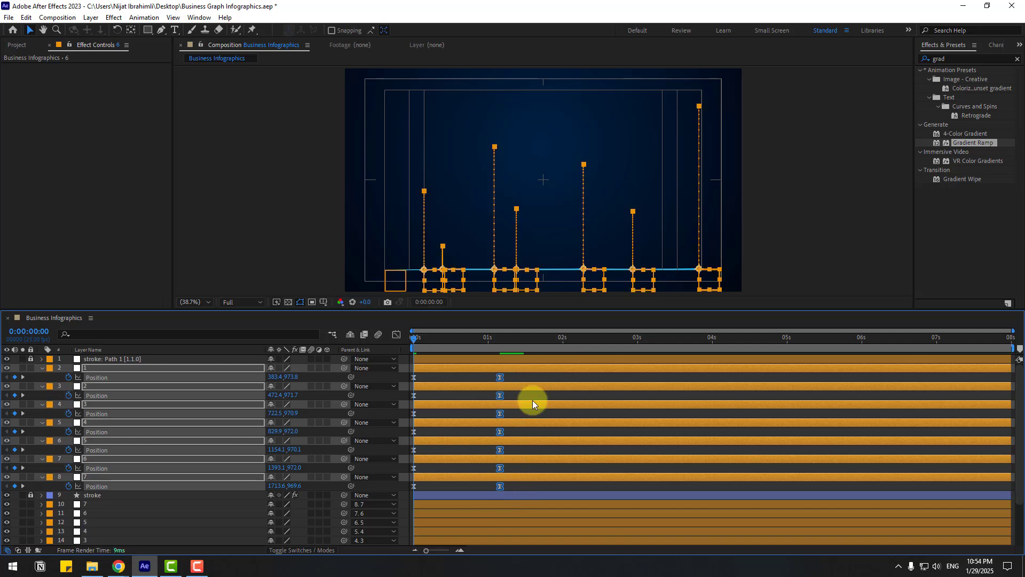
drag(513, 394, 408, 493)
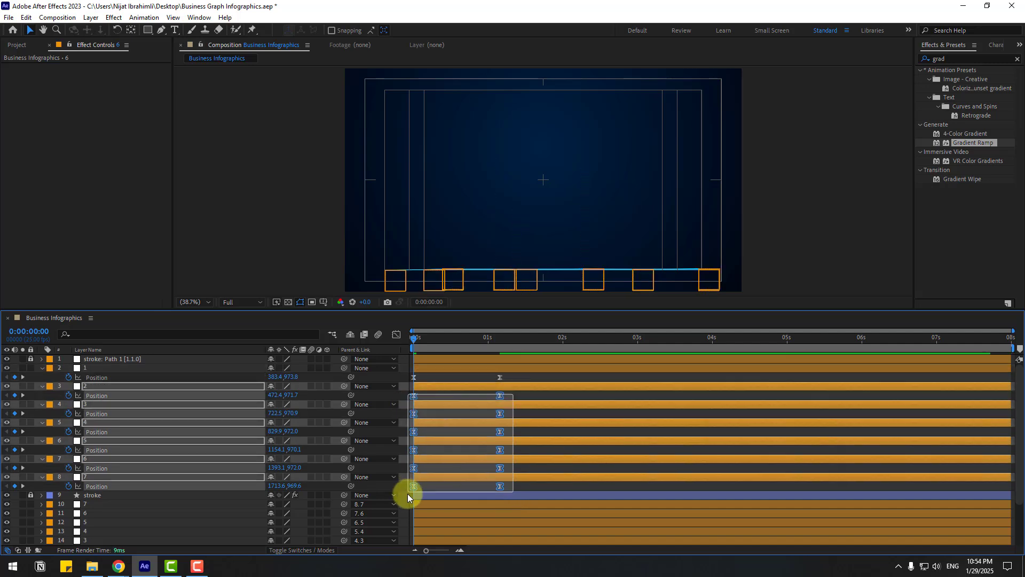
drag(414, 397, 416, 396)
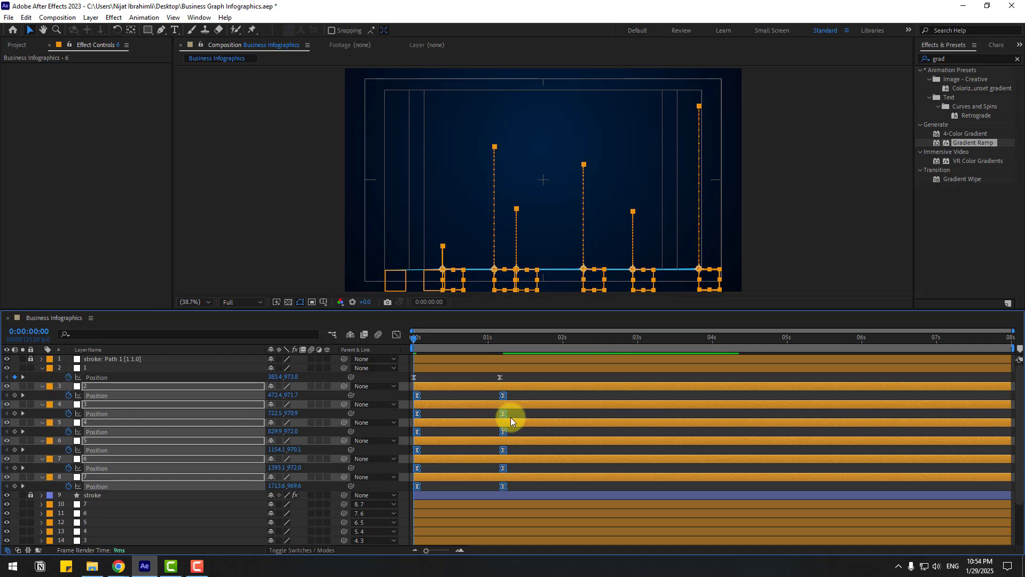
drag(510, 416, 415, 486)
drag(417, 417, 418, 415)
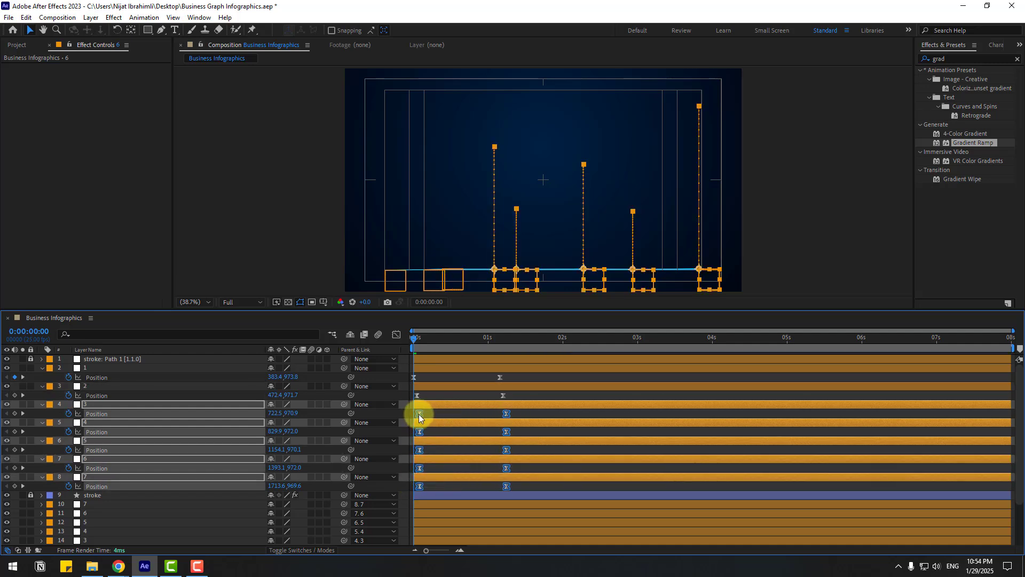
drag(509, 425, 416, 489)
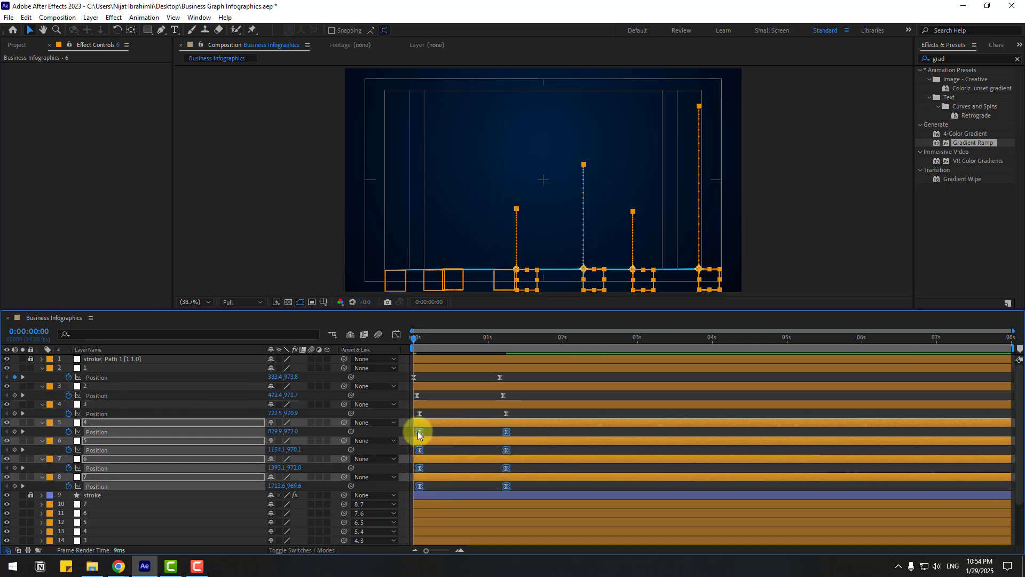
drag(418, 435, 421, 435)
drag(516, 452, 425, 452)
drag(526, 468, 416, 509)
drag(424, 469, 434, 488)
click(519, 486)
Step: Preview, then push layers 3–8 keyframes later to widen the stagger
key(space)
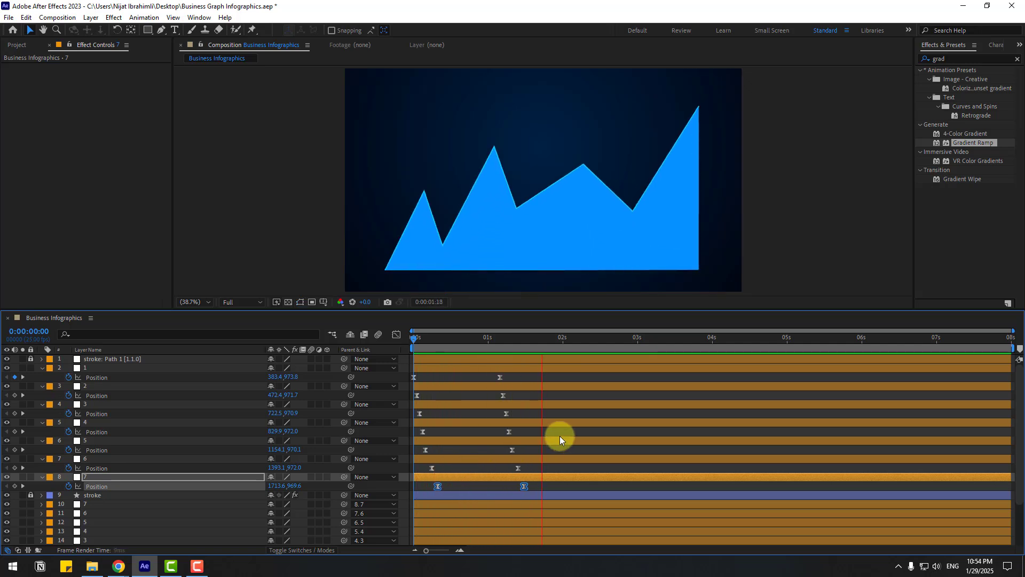
key(space)
mouse_move(436, 394)
mouse_down()
mouse_move(415, 396)
mouse_move(423, 401)
mouse_up()
drag(514, 417, 417, 410)
drag(420, 413, 518, 429)
drag(423, 431, 437, 431)
drag(426, 449, 444, 450)
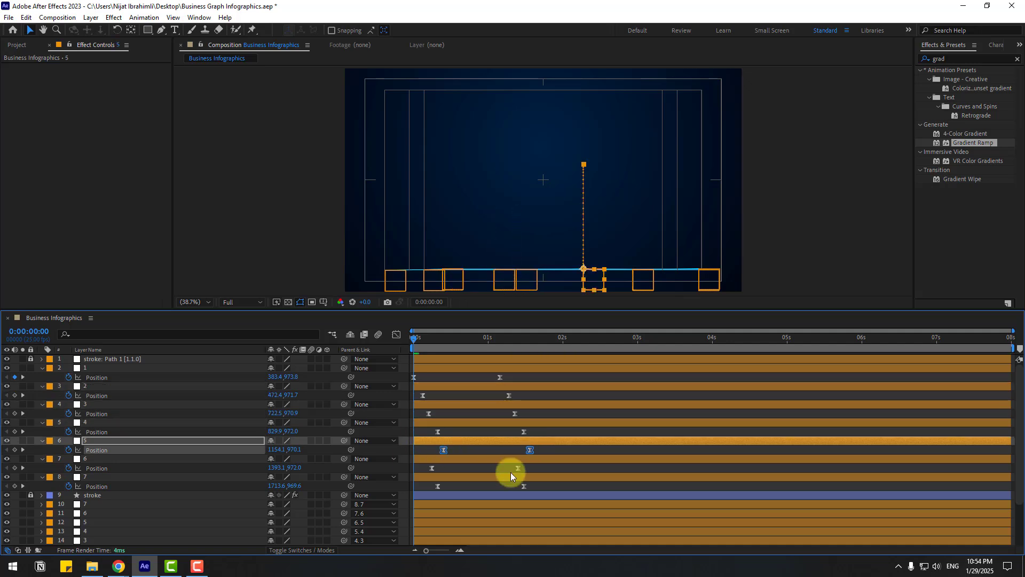
drag(511, 472, 428, 490)
drag(432, 468, 453, 467)
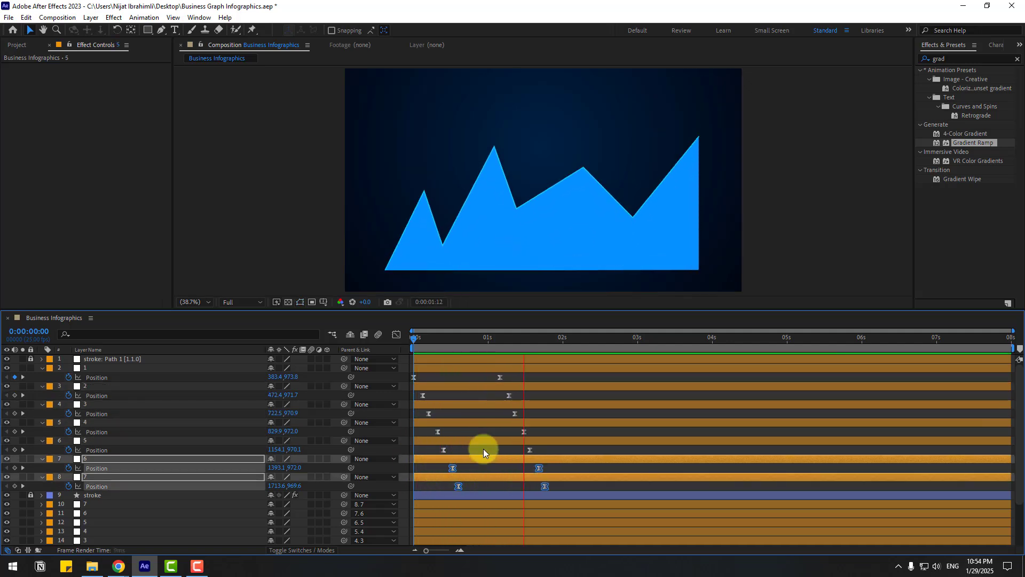
Step: Preview the staggered animation and park the time at 0:00:02:14
click(516, 334)
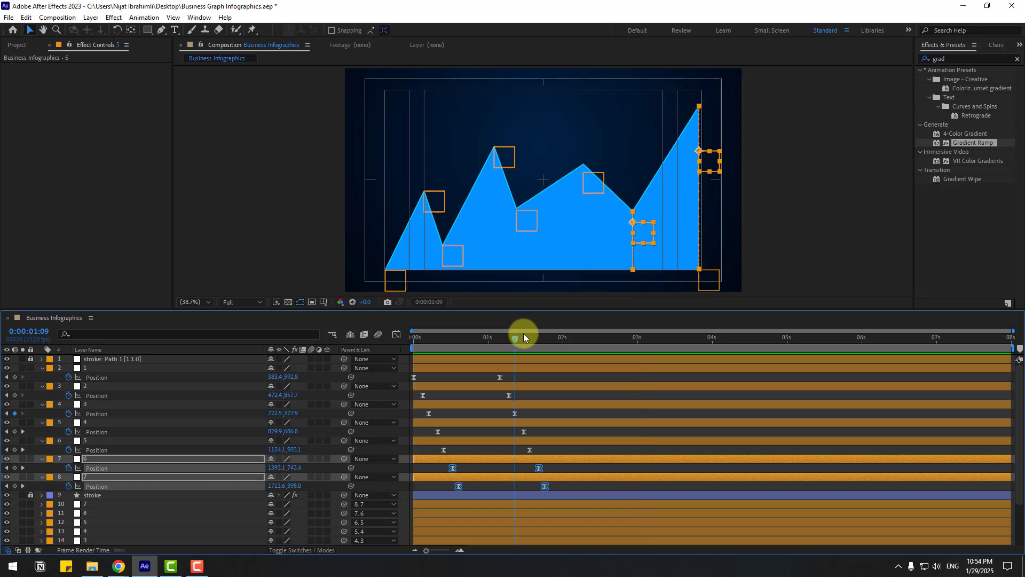
key(space)
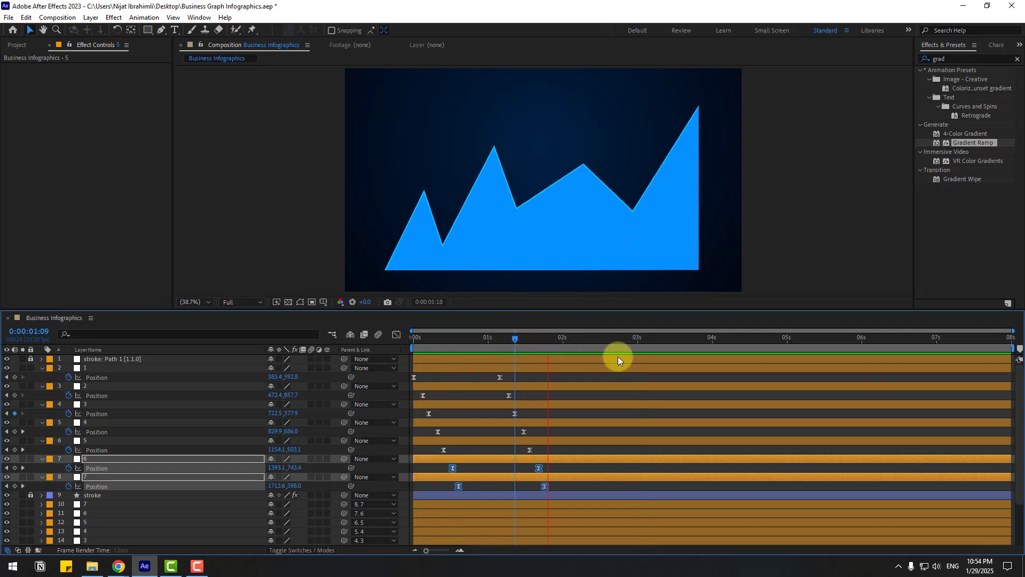
key(space)
click(603, 379)
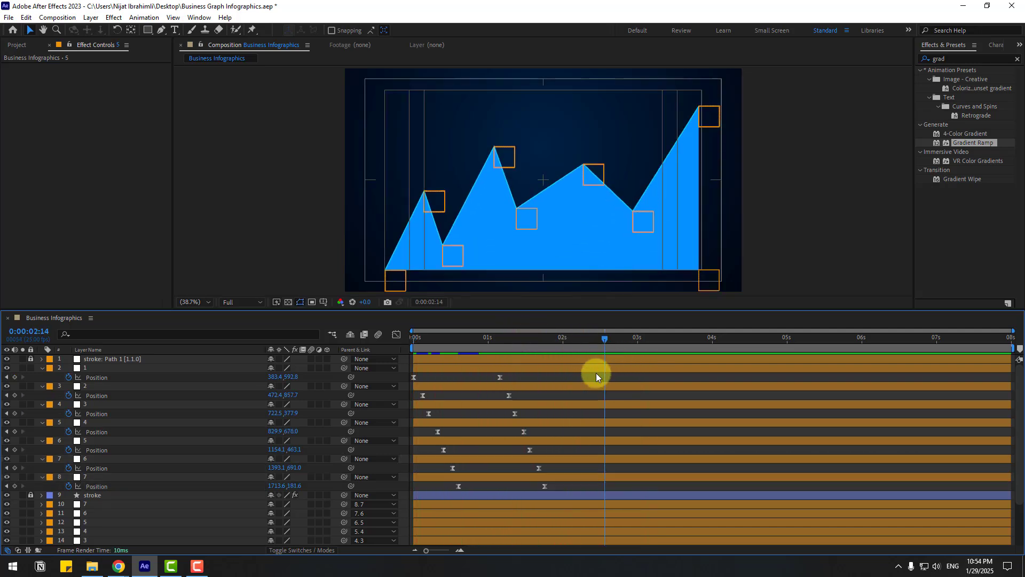
Step: Collapse all layers' Position properties with U, zoom in on a peak, and hide the guides
key(ctrl+a)
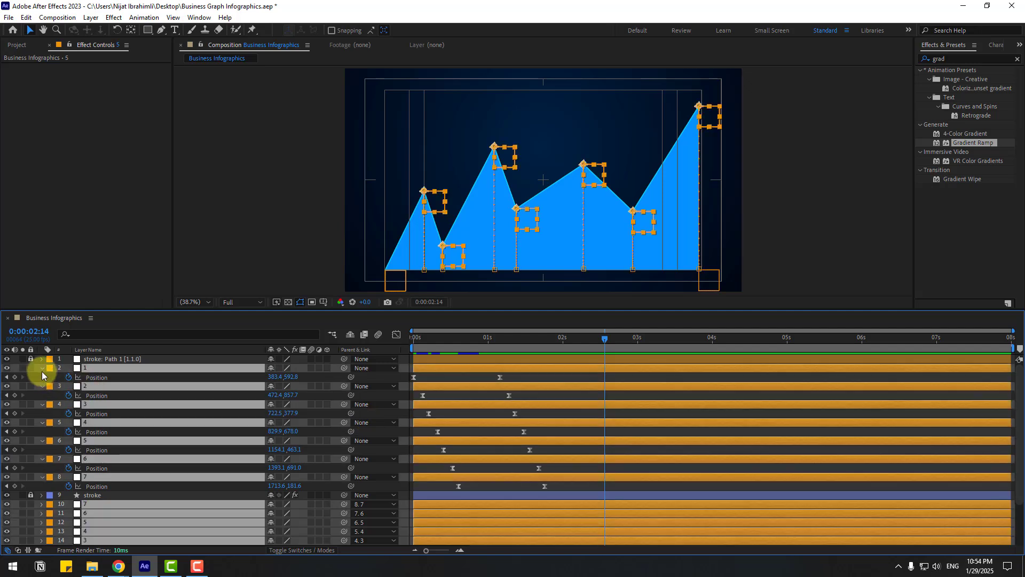
key(u)
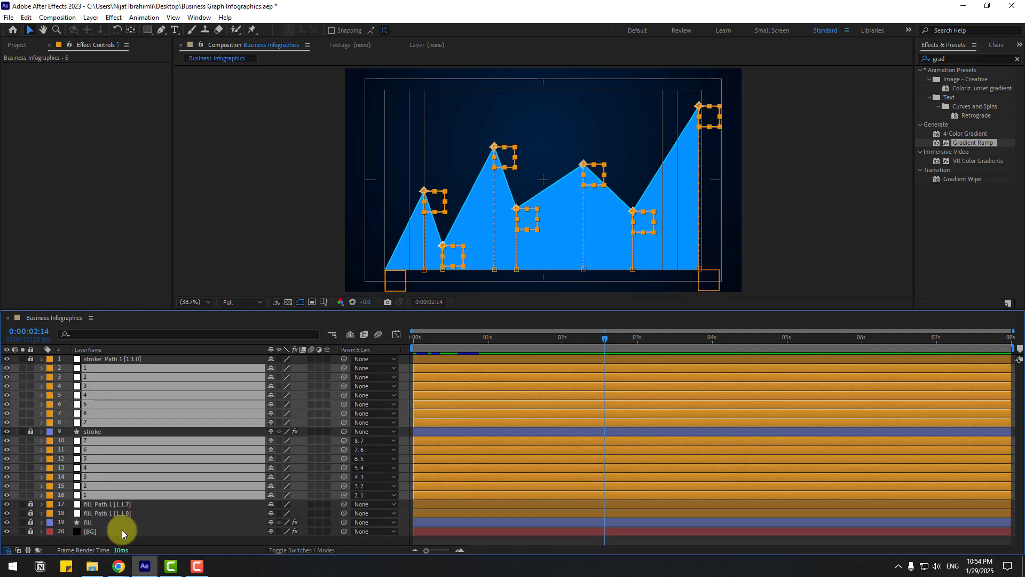
click(320, 235)
scroll(299, 251, up, 5)
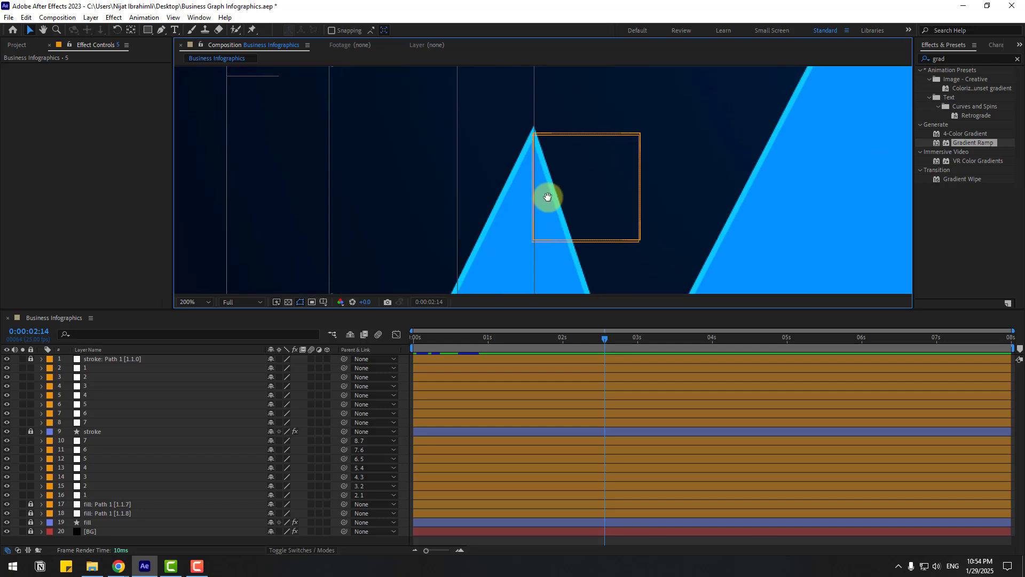
scroll(547, 197, up, 2)
click(323, 302)
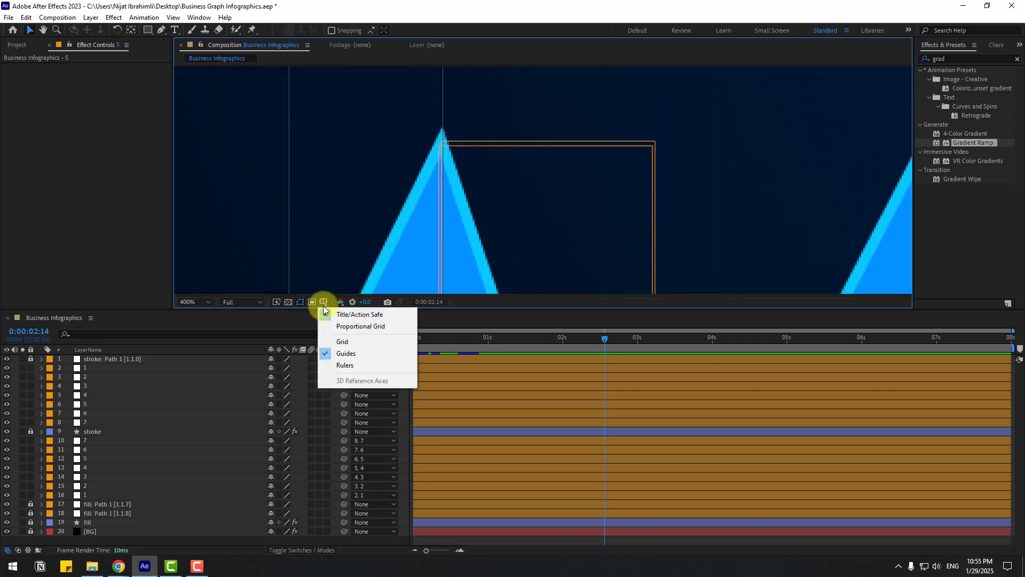
click(346, 354)
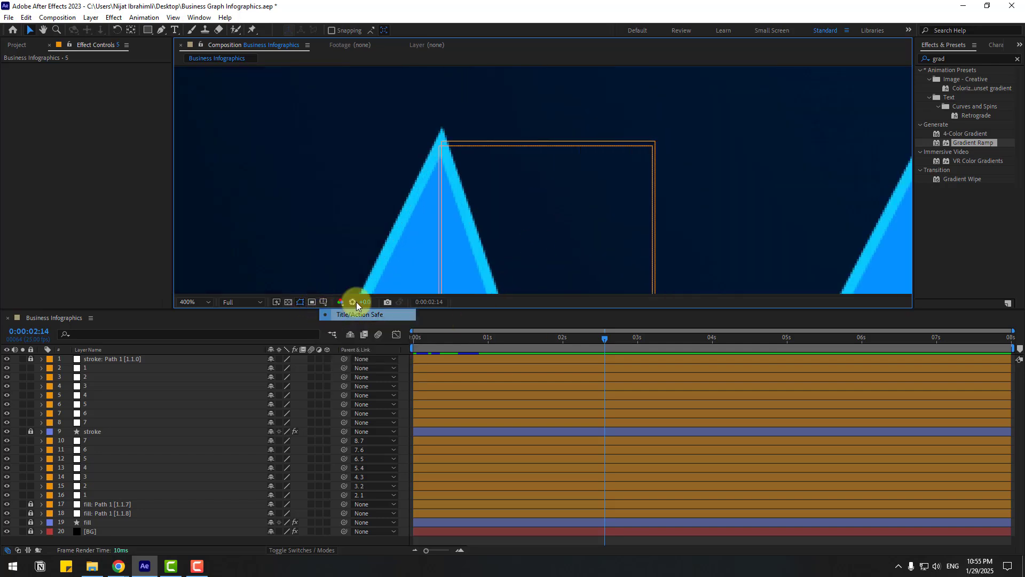
Step: Draw a small blue circle with the Ellipse Tool and move it onto the graph's first peak
click(148, 35)
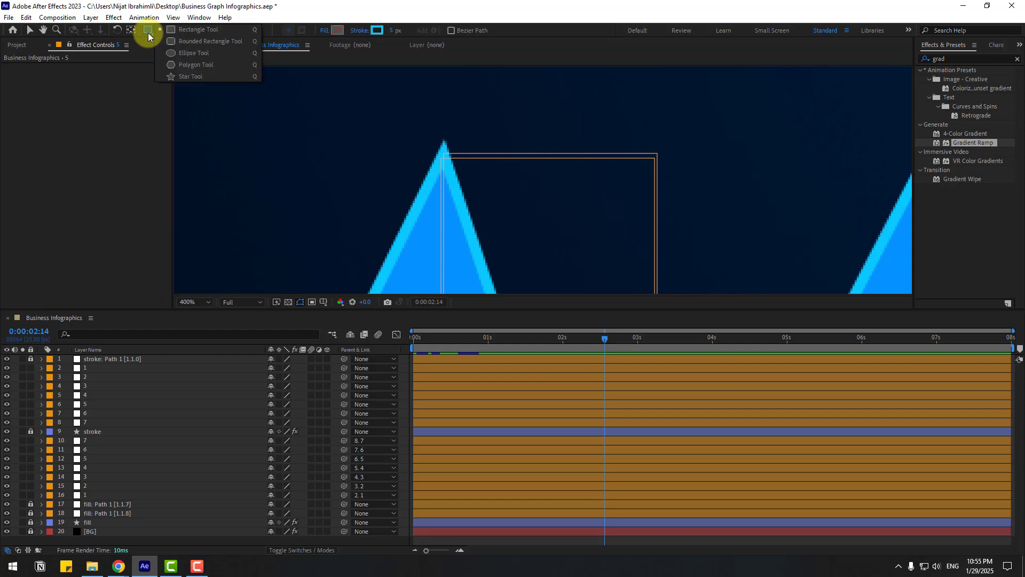
click(171, 53)
drag(292, 103, 319, 139)
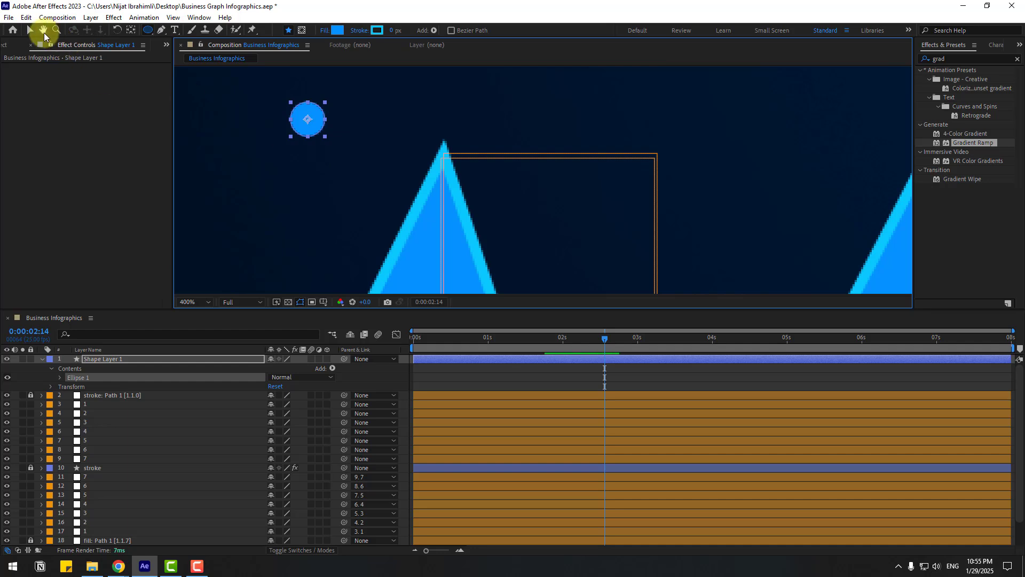
click(29, 30)
drag(311, 131, 446, 169)
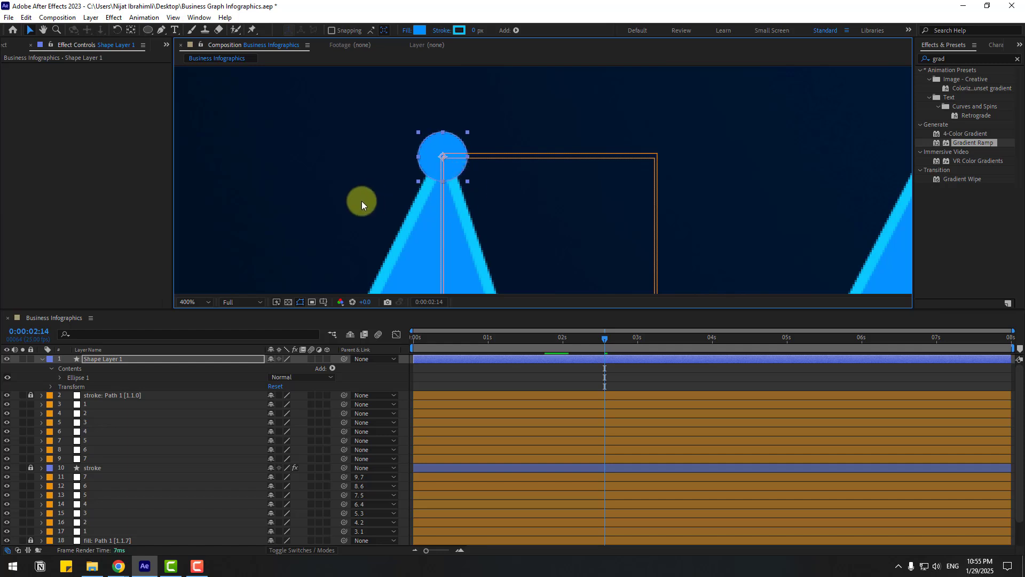
click(338, 196)
key(slash)
key(period)
key(period)
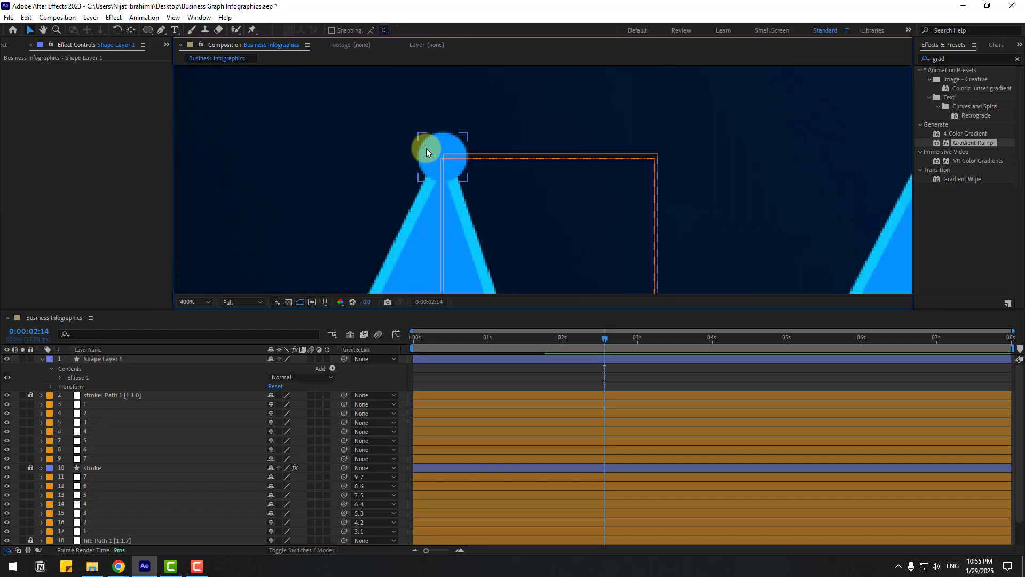
click(427, 155)
Step: Rename the circle's shape layer to 1
click(41, 360)
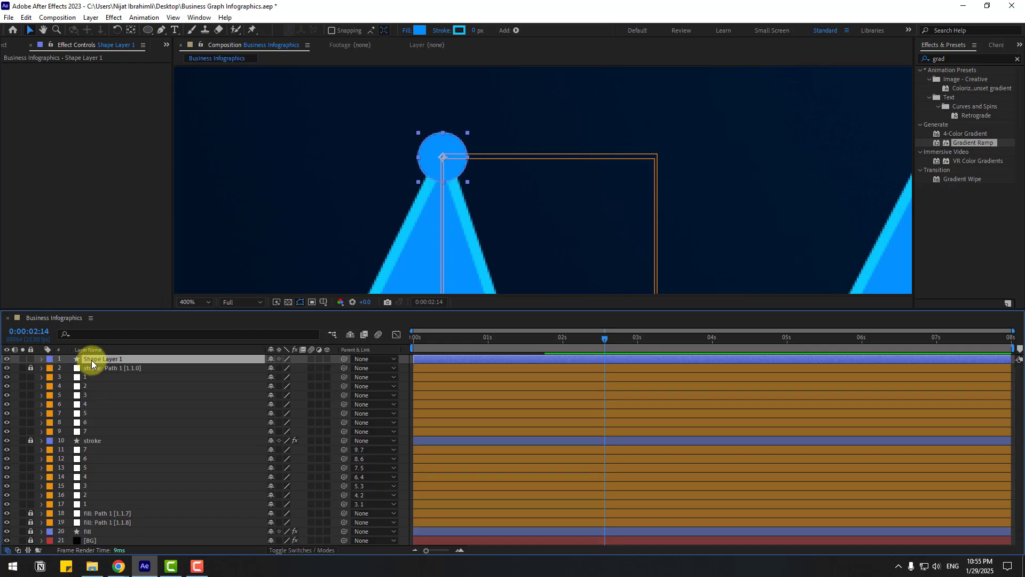
key(Return)
text(1)
key(Return)
Step: In a maximized viewer, duplicate the dot onto the first valley, slope and next peak vertices
key(grave)
scroll(374, 267, down, 1)
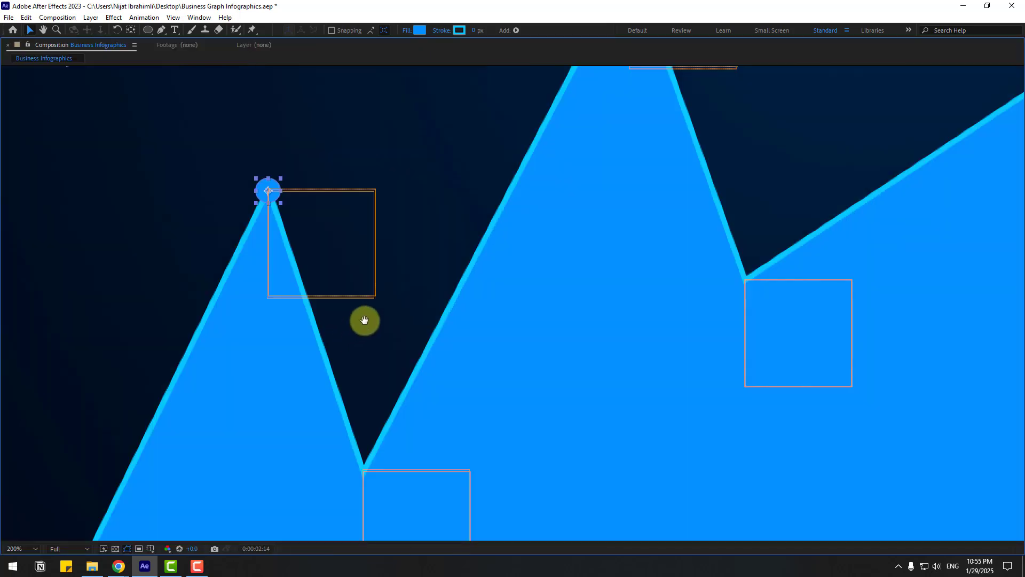
key(ctrl+d)
drag(287, 178, 381, 453)
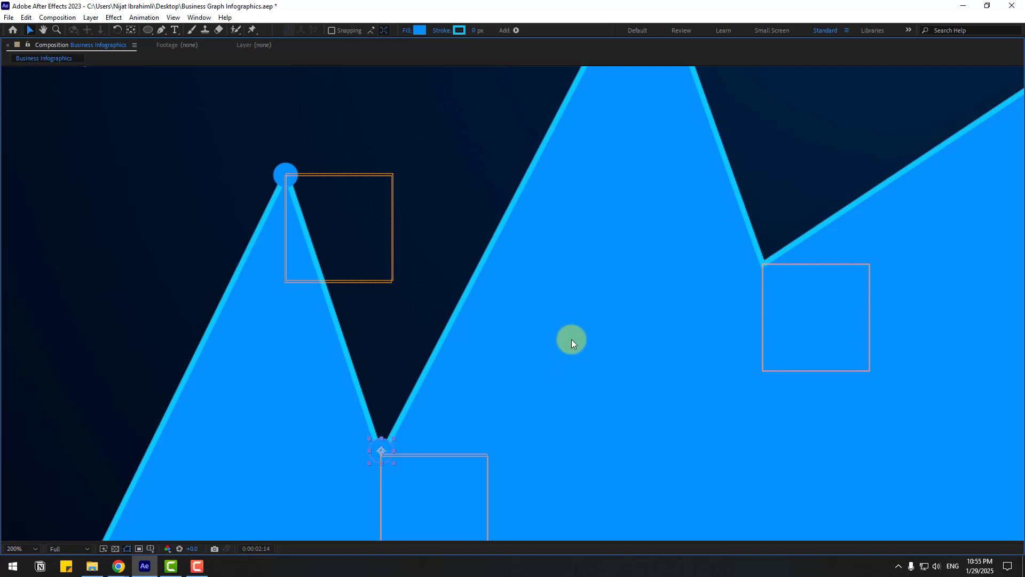
drag(459, 418, 424, 437)
drag(344, 466, 605, 451)
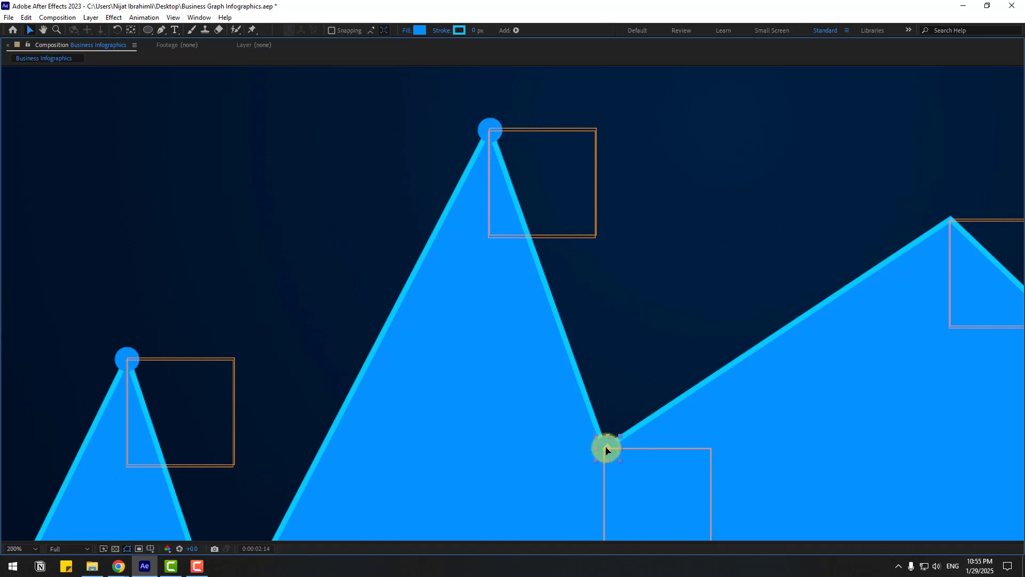
drag(880, 252, 953, 223)
Step: Place the remaining dot copies on the last valley and rightmost peak, then restore the layout
drag(643, 302, 411, 199)
drag(386, 145, 642, 394)
drag(760, 312, 495, 386)
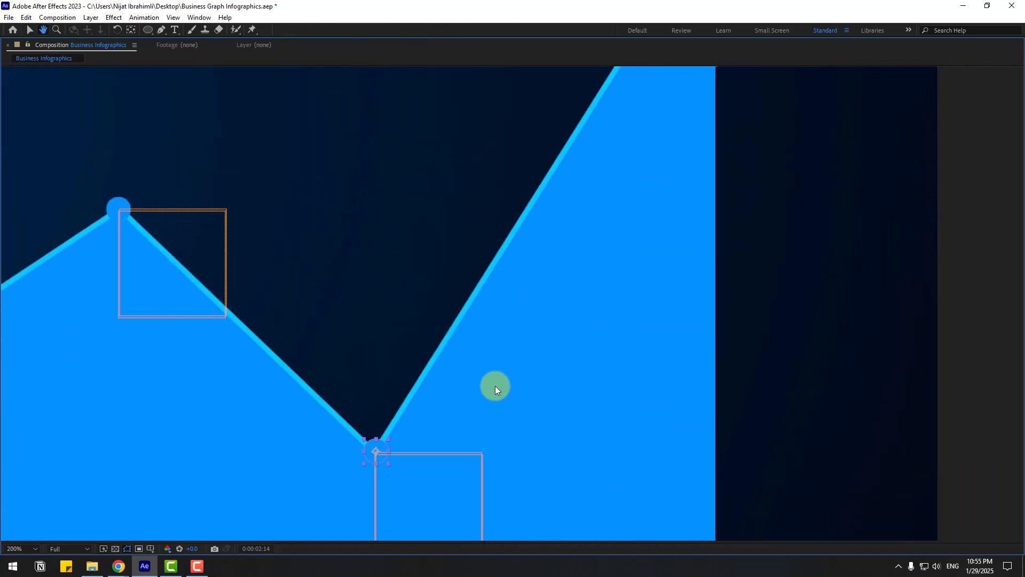
drag(623, 175, 534, 309)
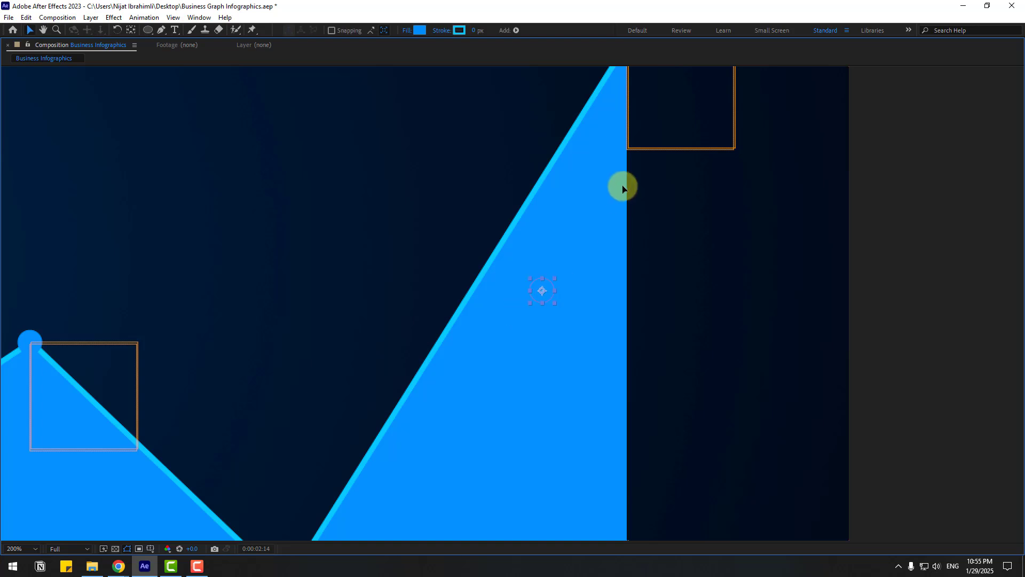
drag(623, 188, 535, 187)
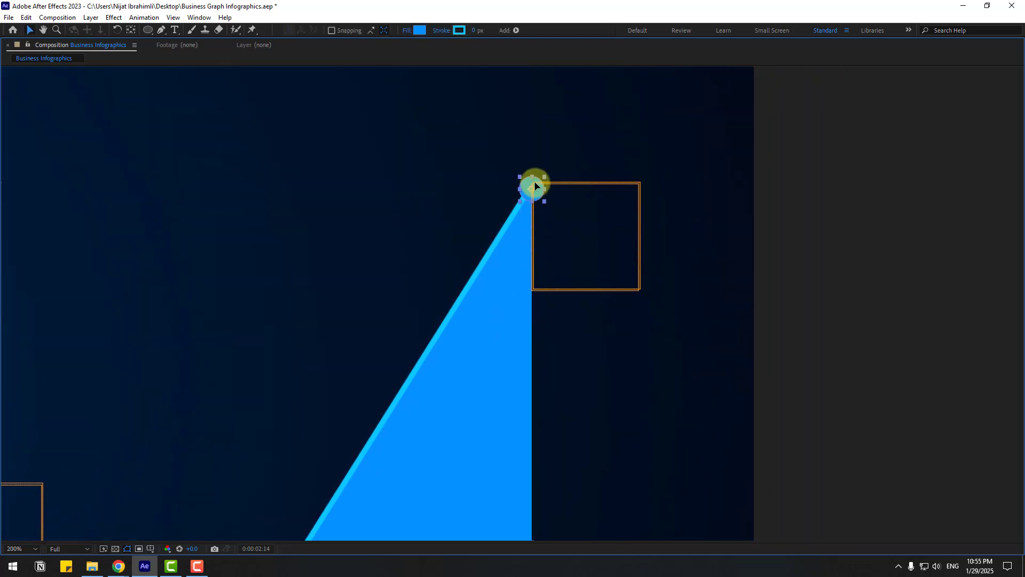
key(grave)
scroll(507, 231, down, 4)
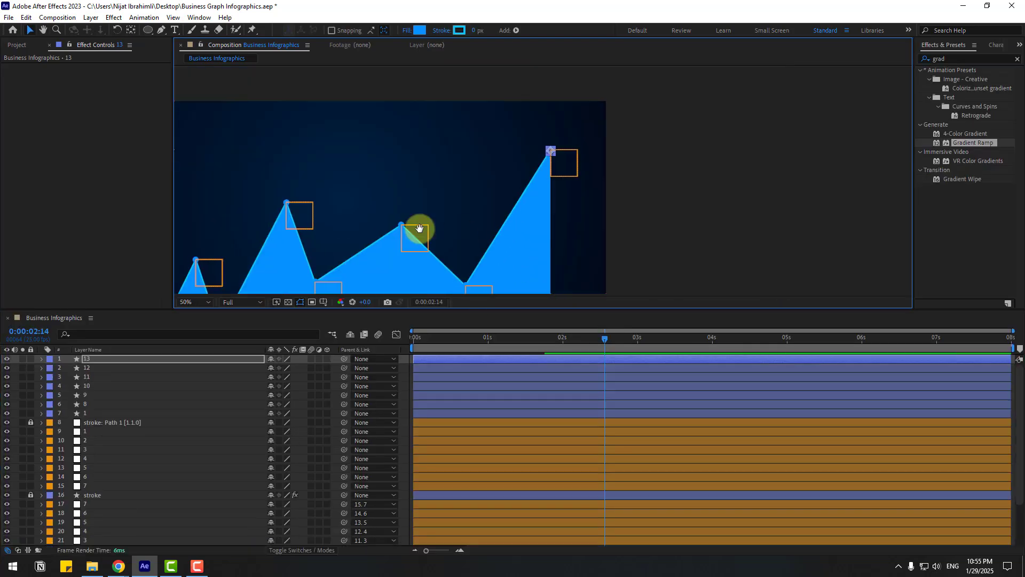
scroll(419, 229, up, 1)
Step: Parent circle 1 to point layer 1, rename circle 8 to 2 and parent it to point 2
click(90, 414)
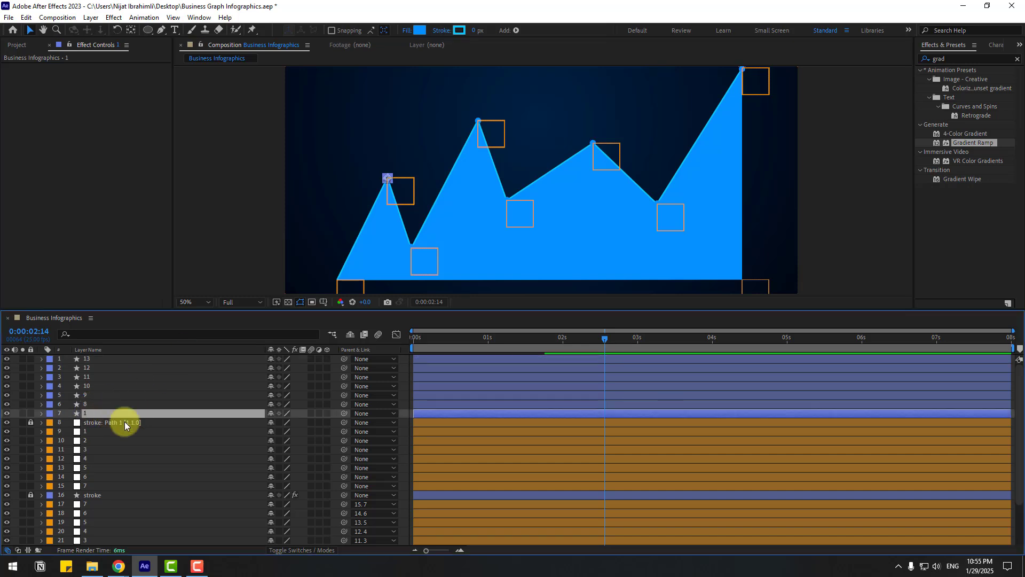
drag(344, 414, 91, 431)
click(88, 404)
key(Return)
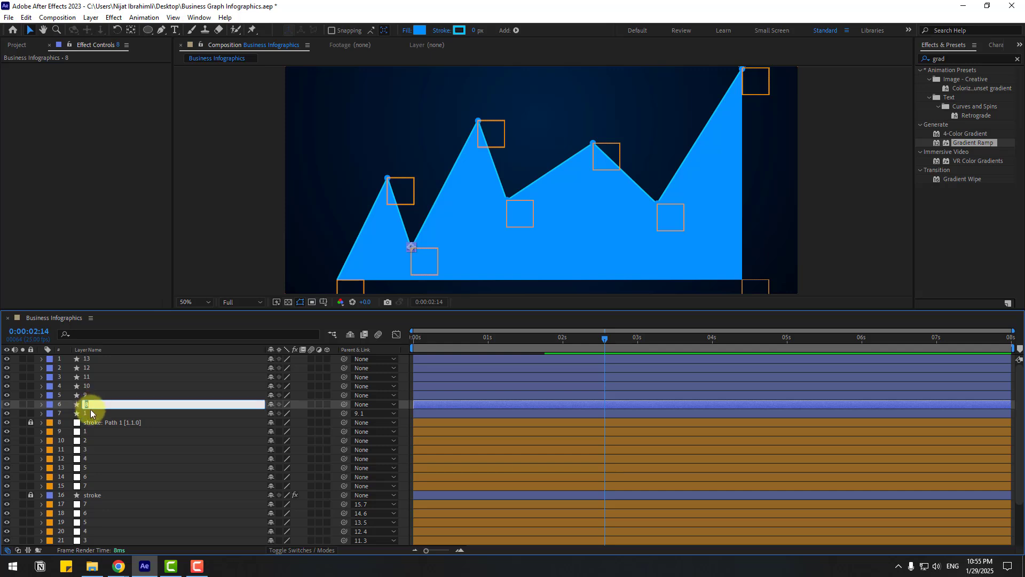
text(2)
key(Return)
drag(344, 404, 88, 440)
click(417, 346)
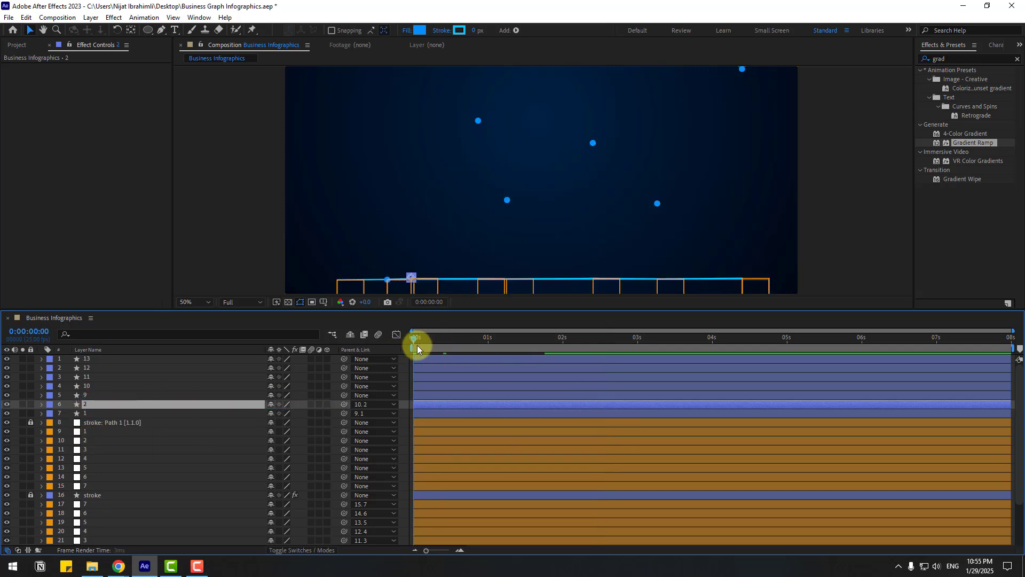
drag(435, 345, 629, 338)
drag(698, 313, 752, 312)
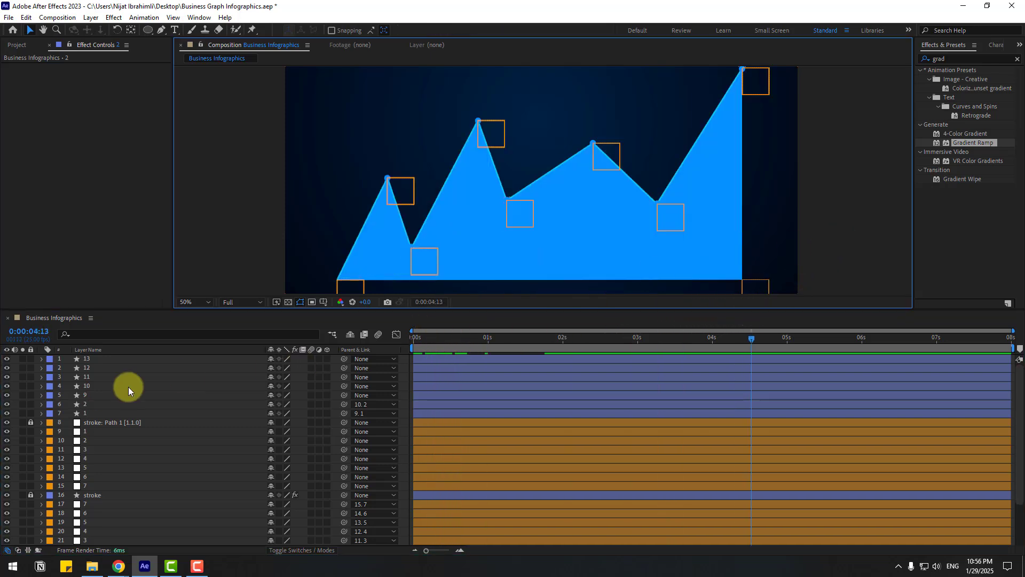
Step: Rename circles 9 and 10 to 3 and 4, parenting each to point layers 3 and 4
click(99, 394)
key(Return)
text(3)
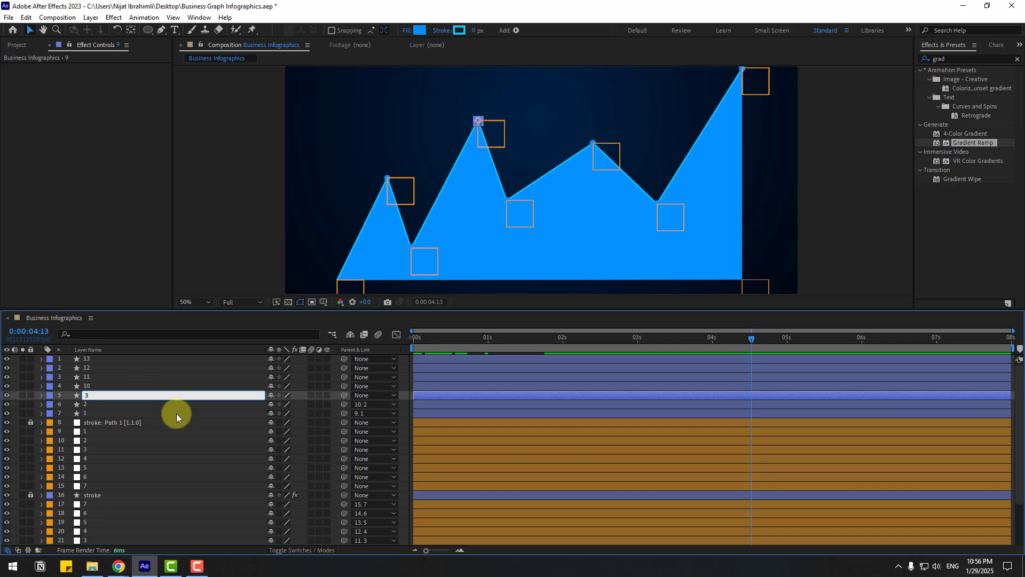
key(Return)
drag(344, 395, 82, 450)
click(88, 387)
key(Return)
text(4)
key(Return)
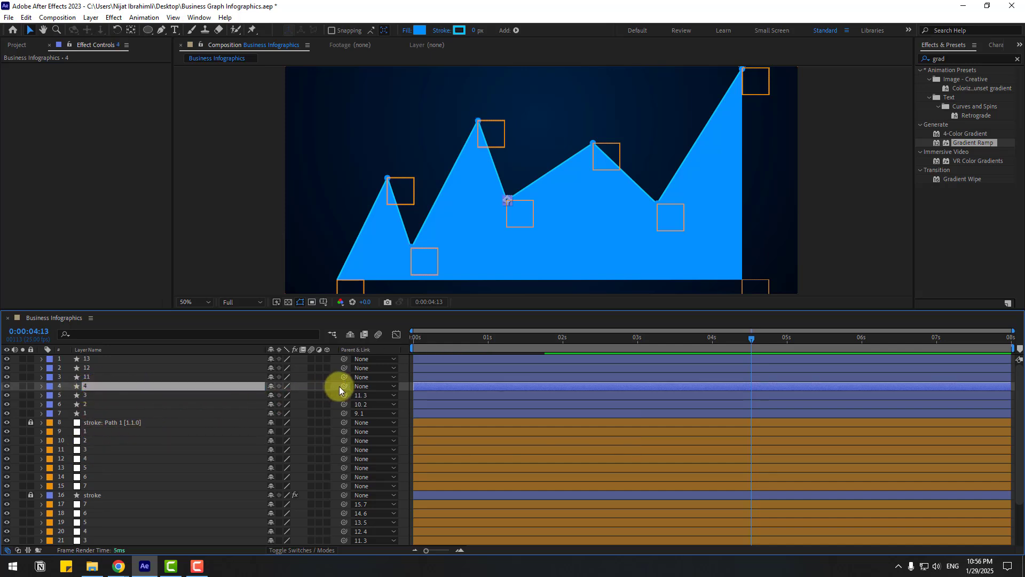
drag(344, 386, 100, 457)
Step: Rename circles 11 and 12 to 5 and 6, parenting each to point layers 5 and 6
click(85, 377)
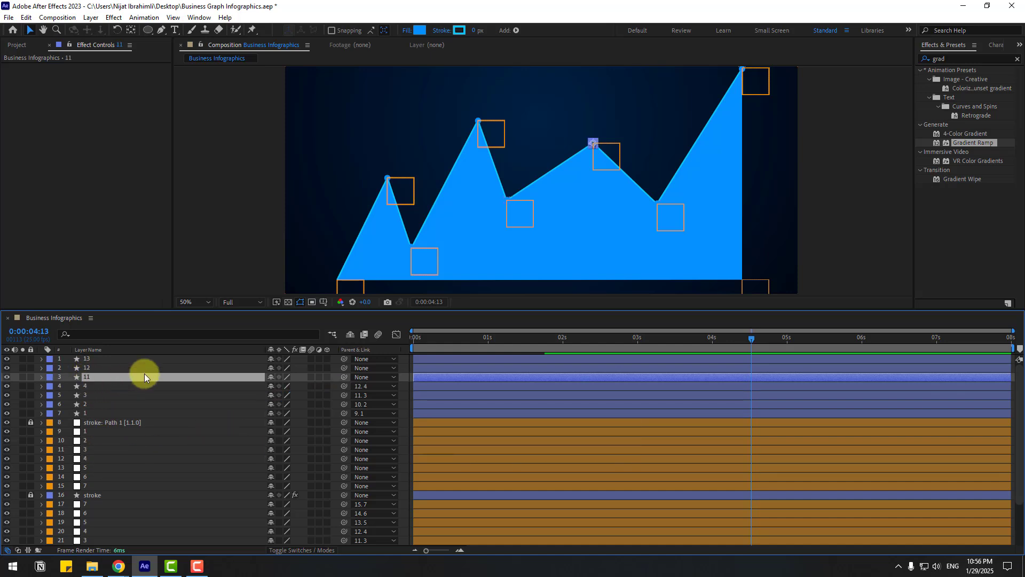
key(Return)
text(5)
key(Return)
drag(344, 380, 90, 464)
click(89, 368)
key(Return)
text(6)
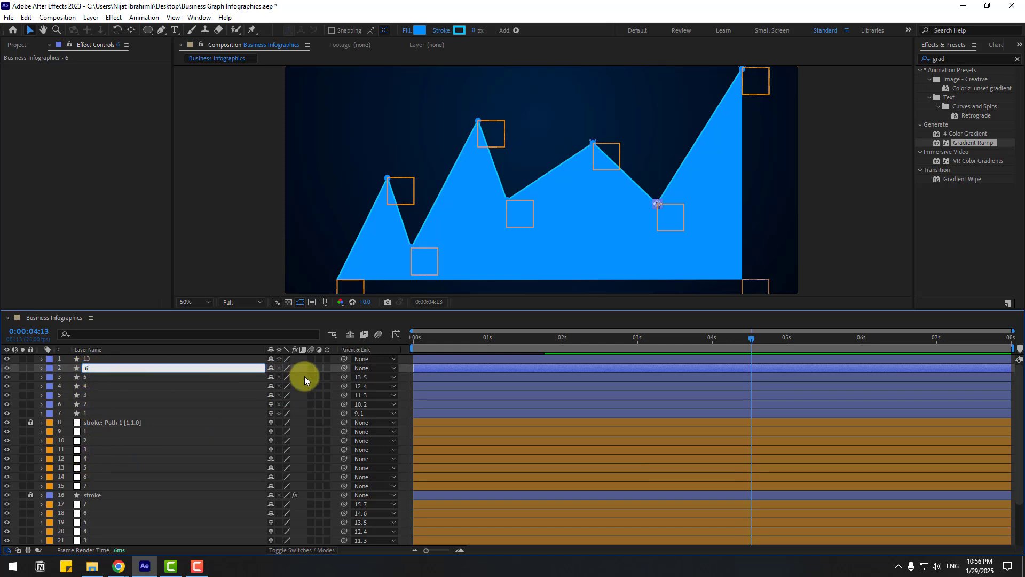
key(Return)
drag(344, 369, 88, 477)
Step: Rename circle 13 to 7, parent it to point layer 7, and preview, stopping at 0:00:02:14
click(88, 359)
key(Return)
text(7)
key(Return)
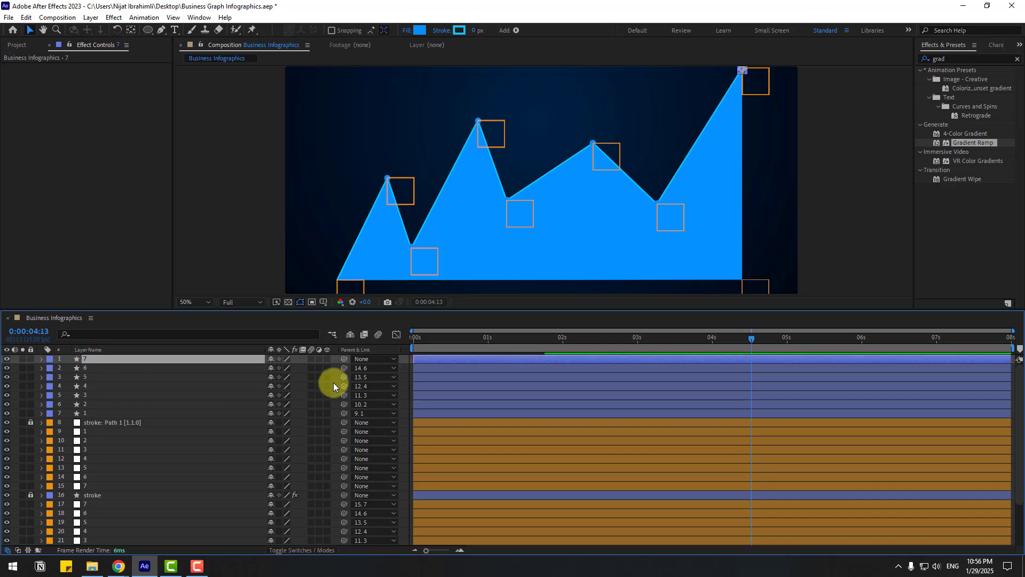
drag(342, 365, 80, 486)
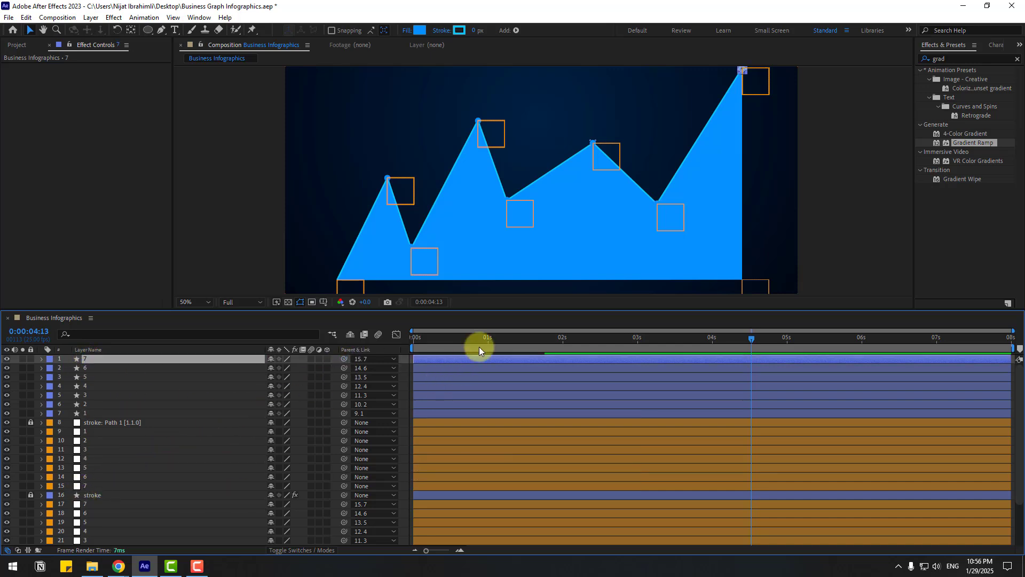
key(space)
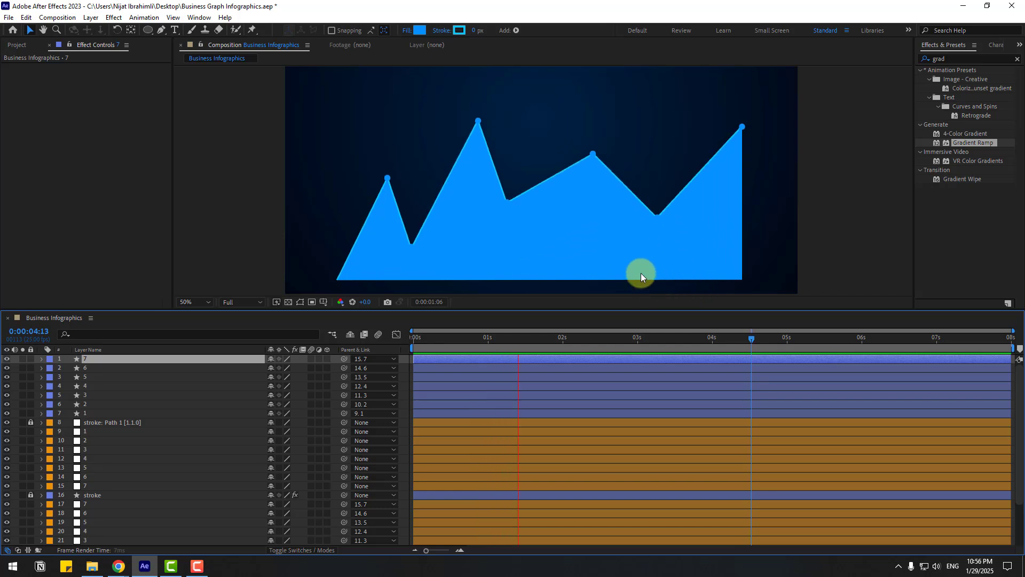
click(604, 338)
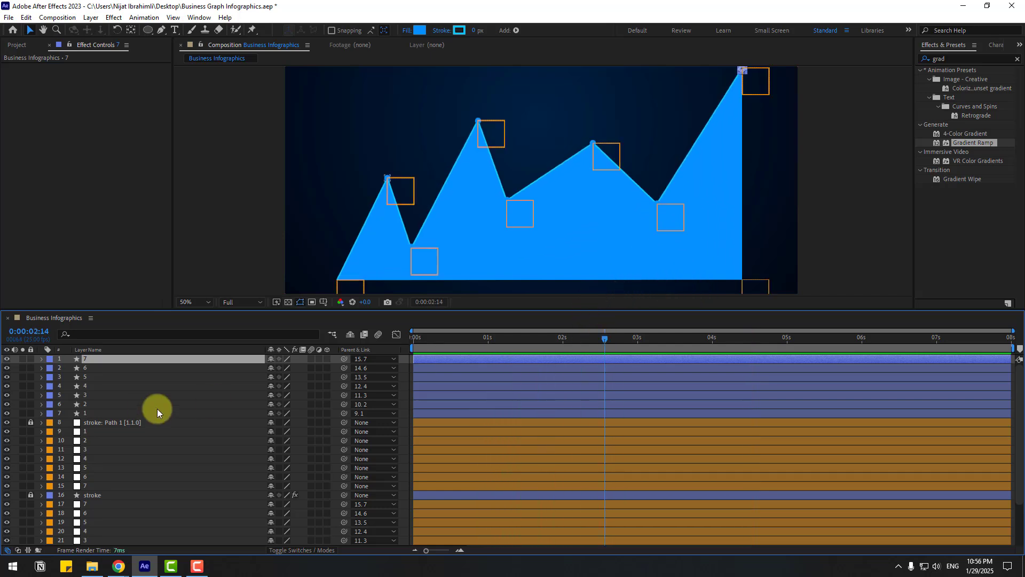
Step: Set the fill of dot layers 1–7 to the lighter blue #94CEFB
click(87, 413)
shift+click(88, 359)
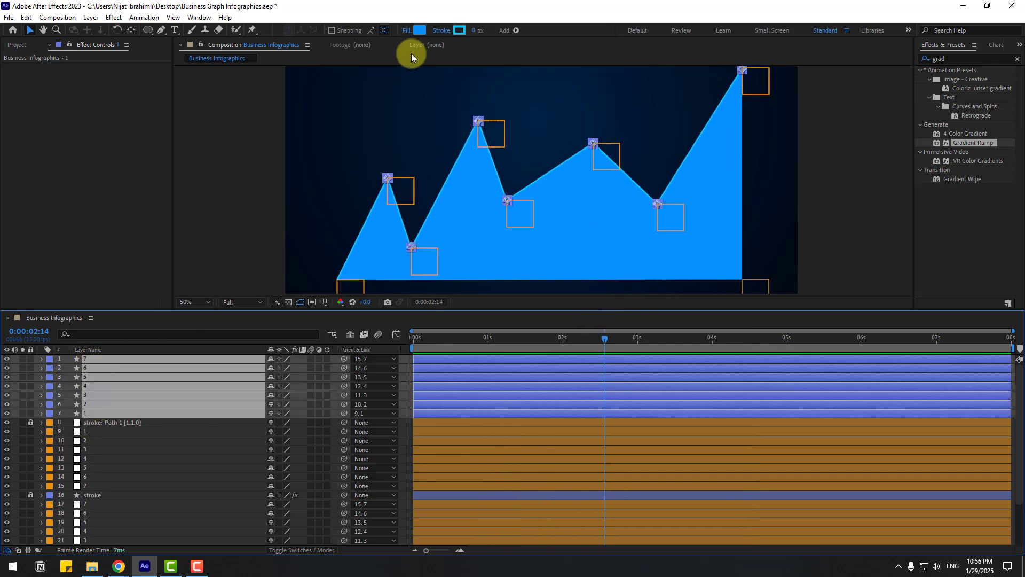
click(420, 30)
drag(348, 393, 294, 344)
click(453, 345)
click(778, 218)
Step: Hide the square helper layers 8–15 and play a preview of the animation
click(85, 432)
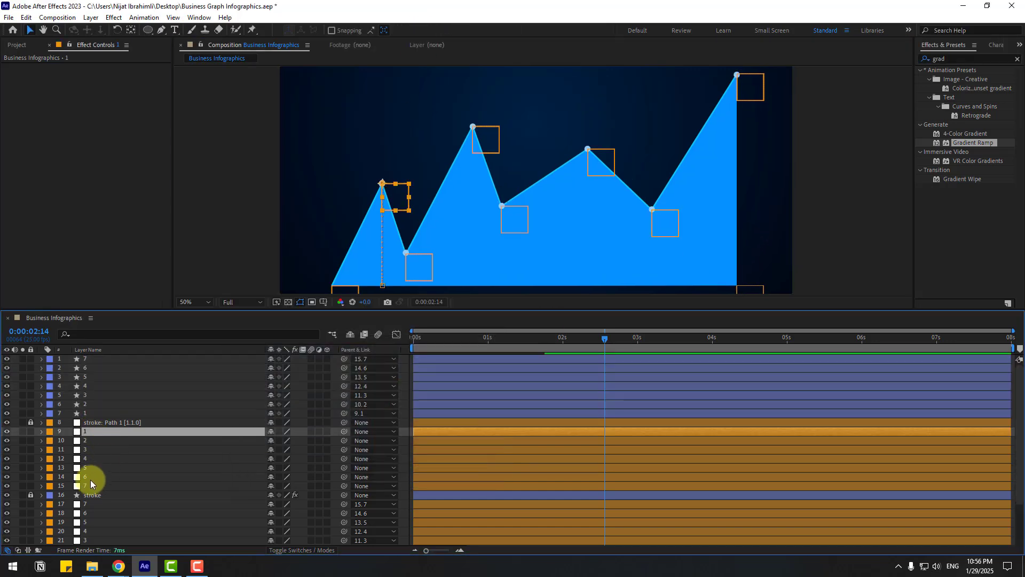
shift+click(97, 482)
drag(8, 437, 10, 523)
scroll(7, 489, down, 2)
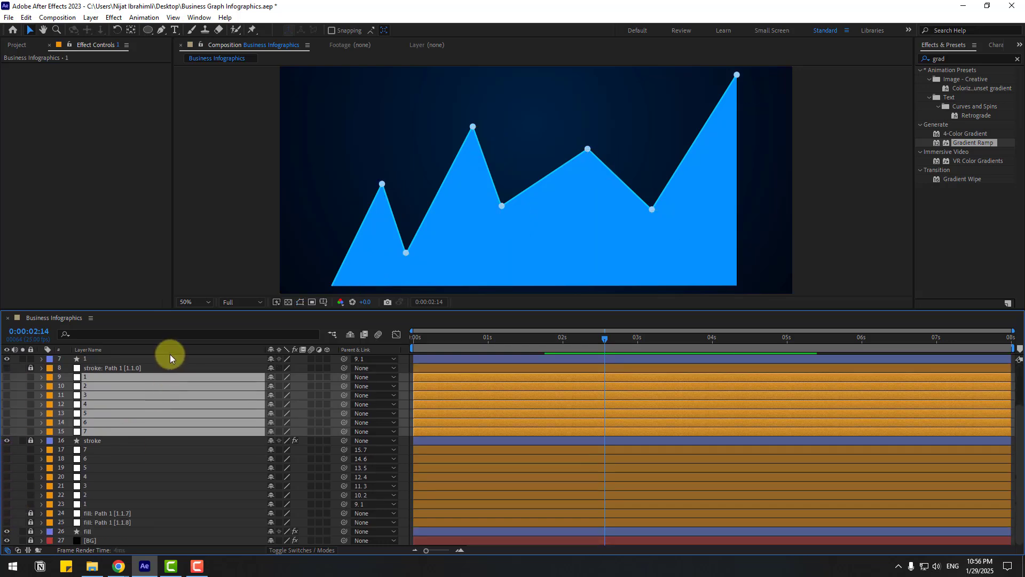
key(space)
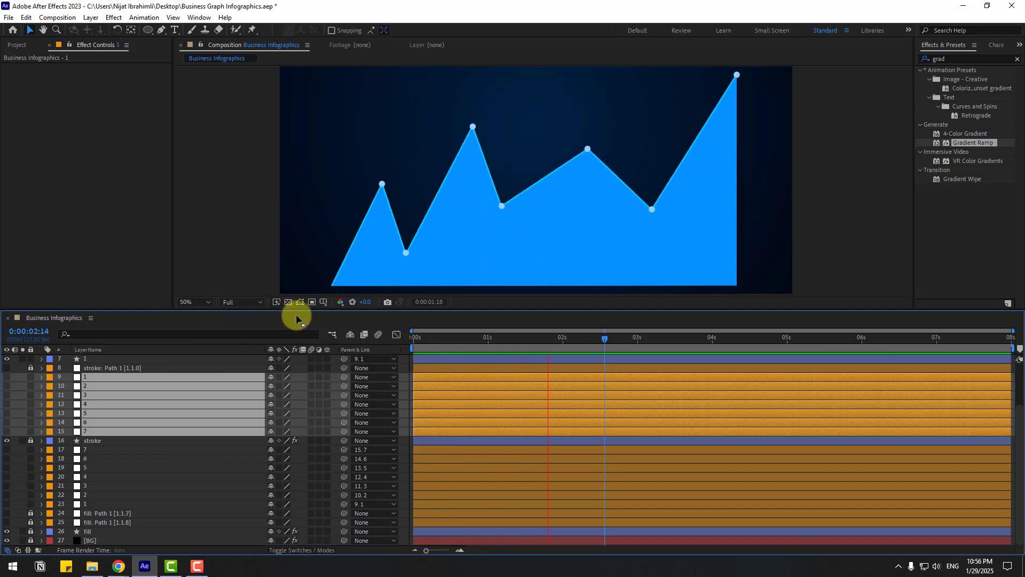
drag(297, 311, 380, 246)
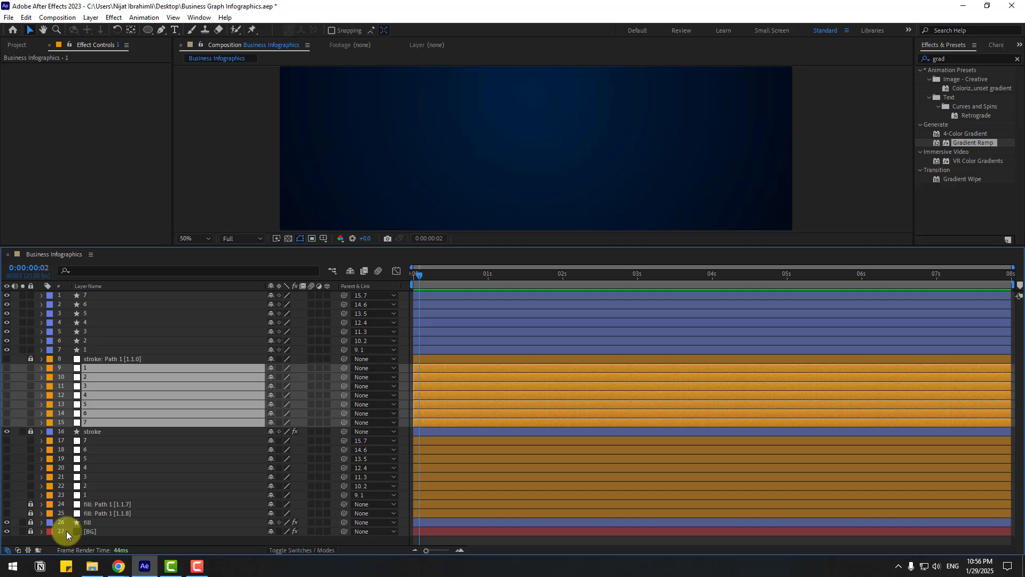
Step: Duplicate the BG layer, rename the copy Grid, and remove its Gradient Ramp
click(101, 531)
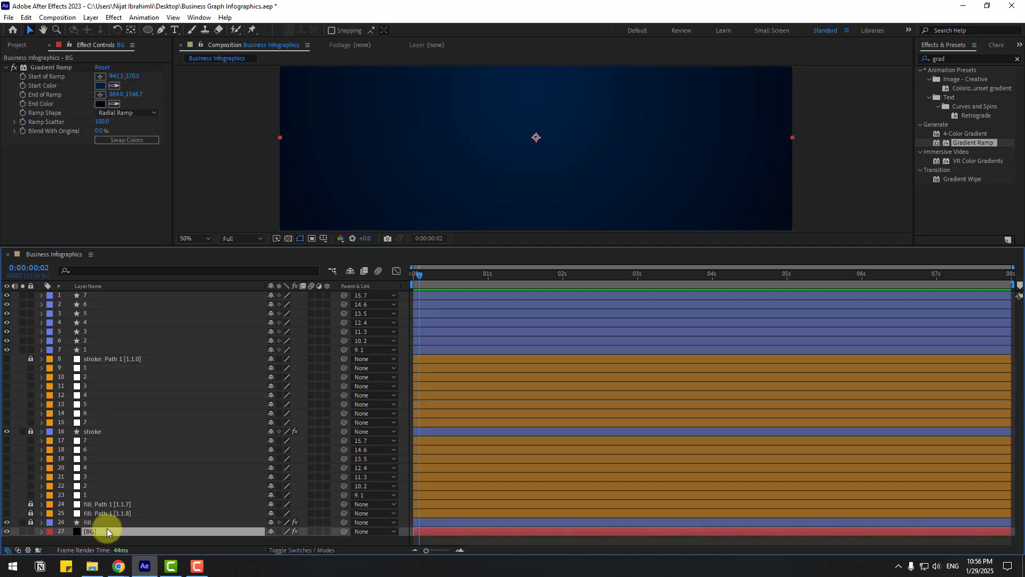
key(ctrl+d)
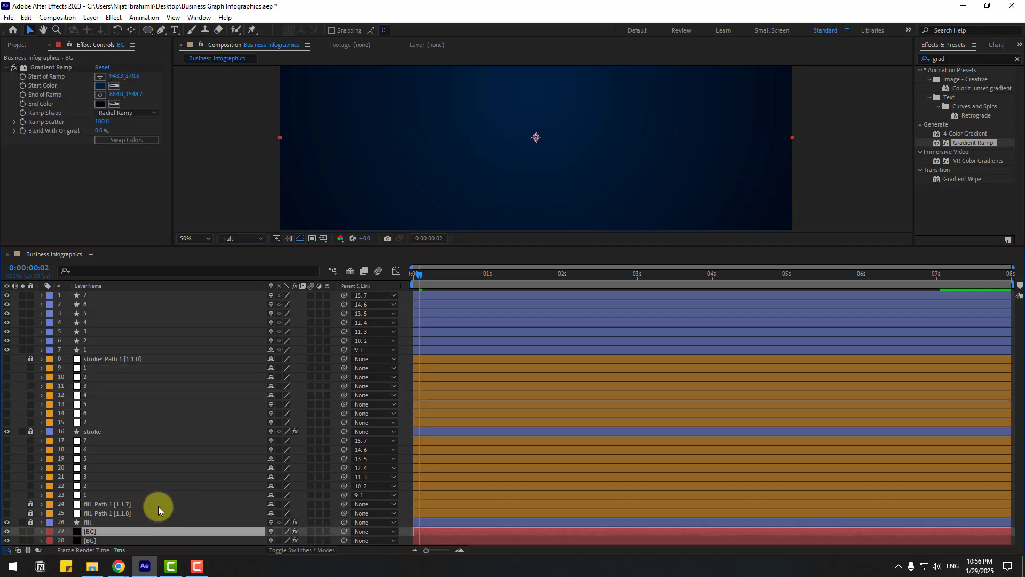
key(Return)
text(Grid)
key(Return)
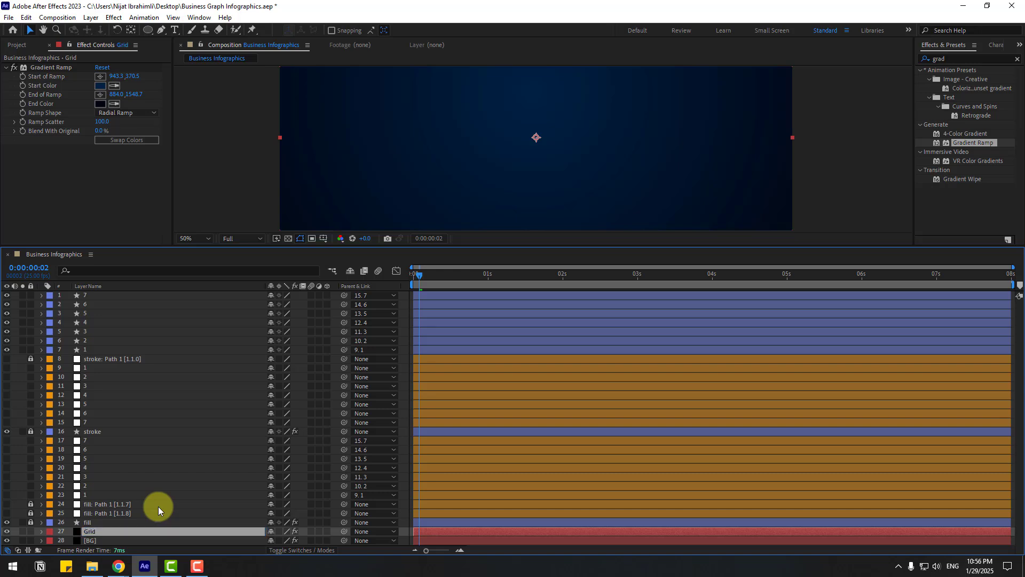
click(45, 69)
key(Delete)
Step: Apply the Grid effect from Effects & Presets to the Grid layer
click(952, 52)
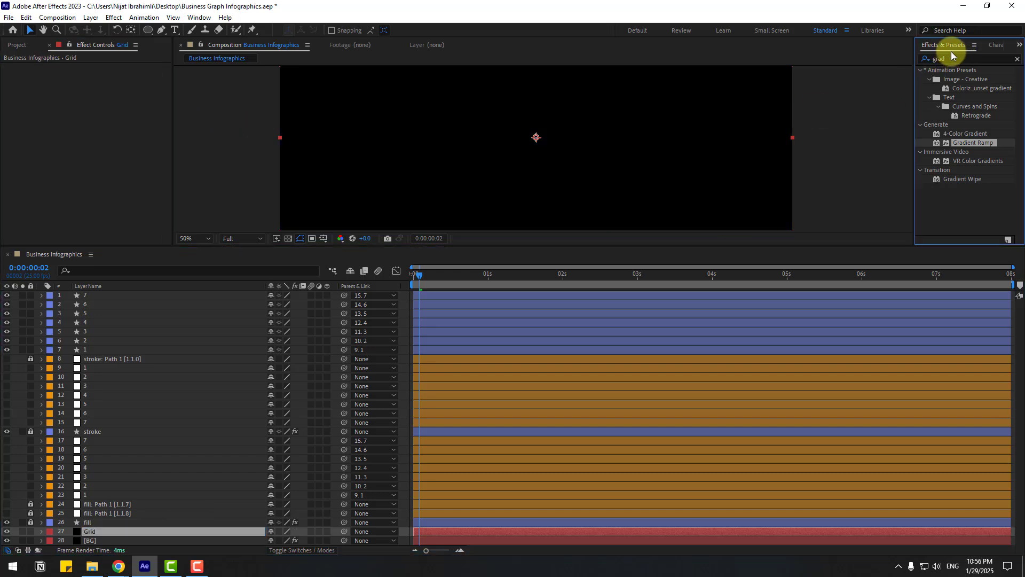
double_click(959, 55)
text(grid)
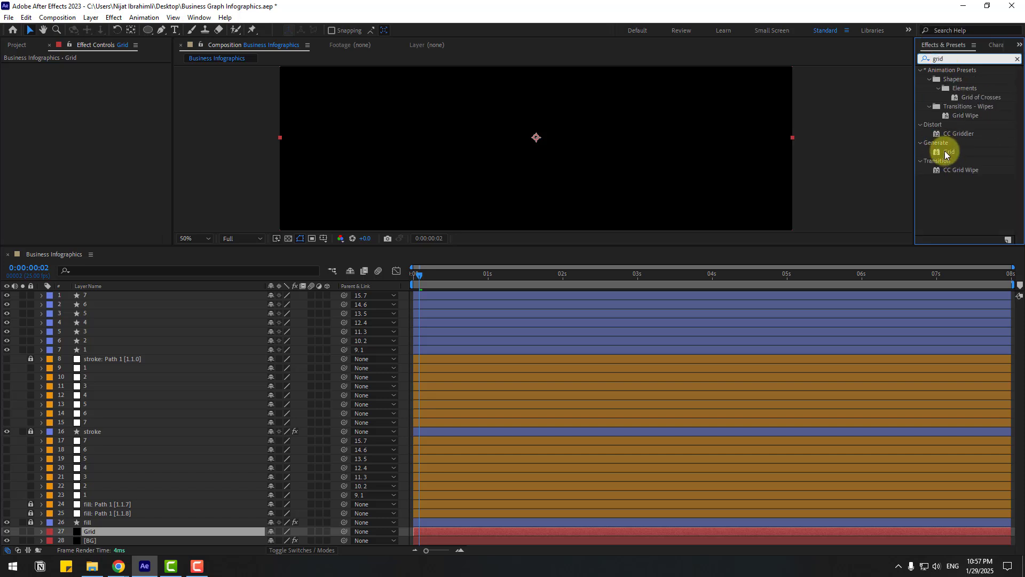
drag(947, 154, 88, 531)
drag(332, 245, 270, 398)
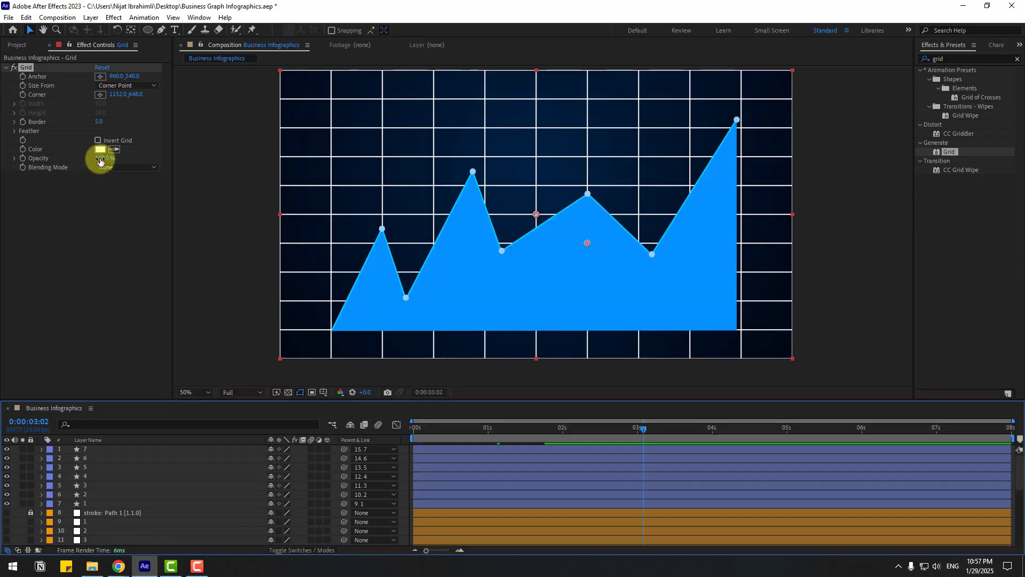
Step: Set the grid's size from the Width Slider, width 93.8, at 8% opacity
drag(101, 158, 64, 159)
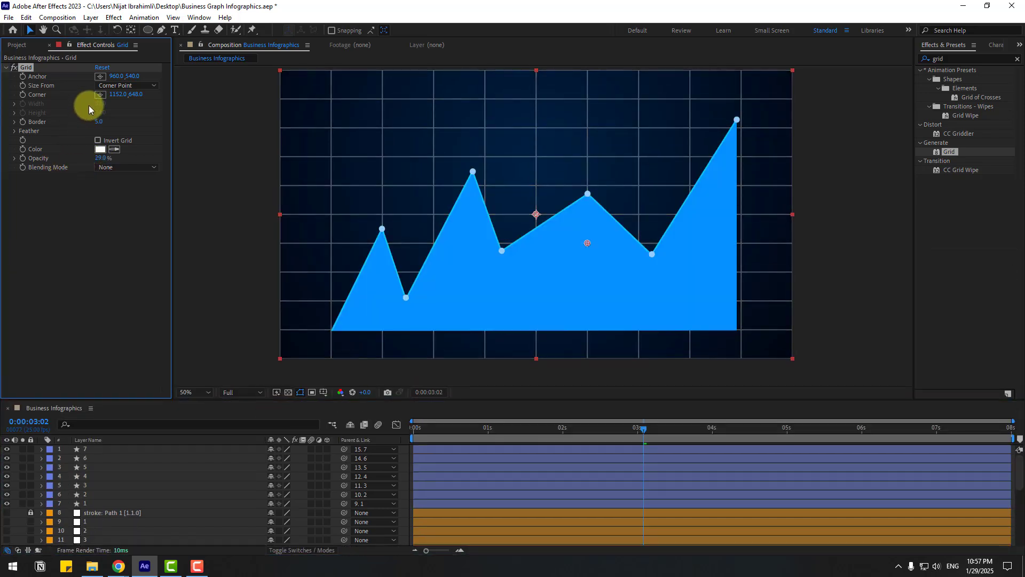
click(107, 85)
click(109, 112)
click(14, 103)
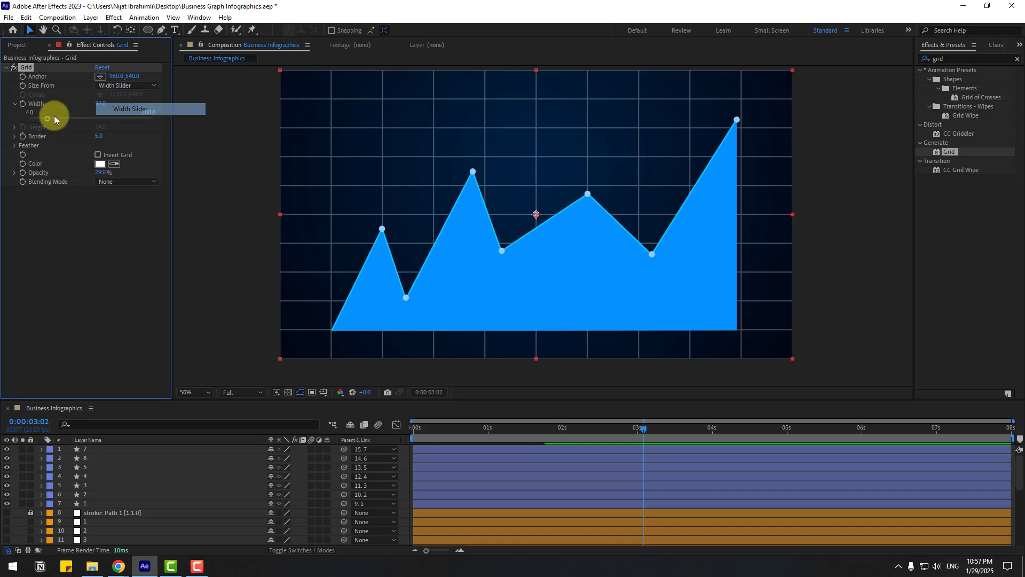
drag(48, 119, 85, 117)
drag(101, 170, 86, 172)
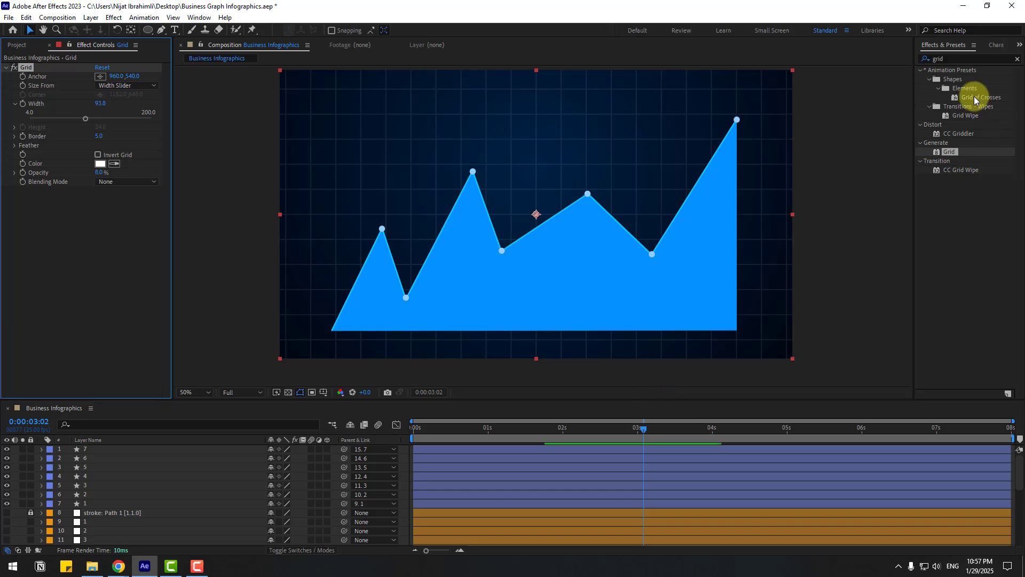
click(920, 60)
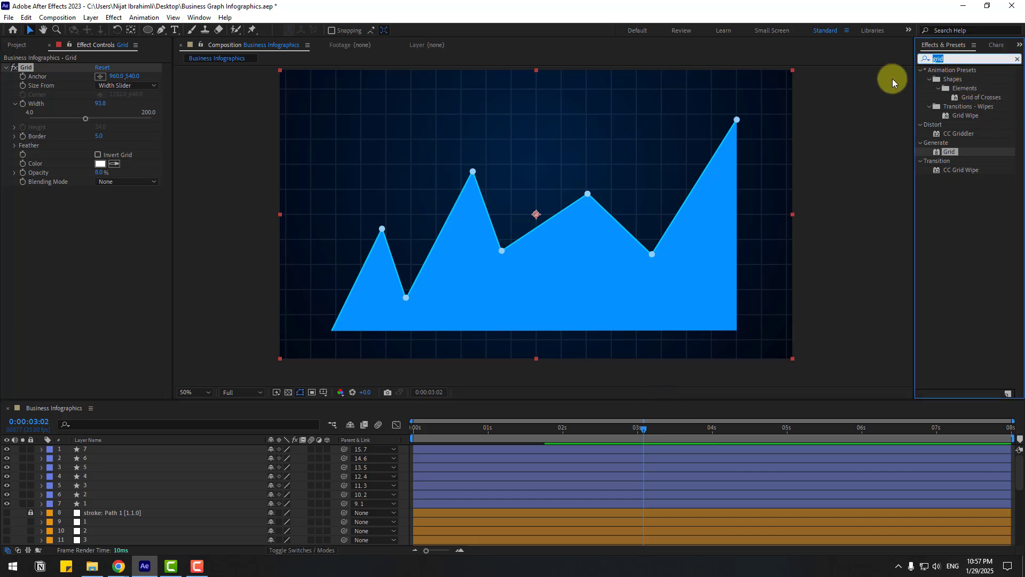
Step: Apply CC Lens to the Grid layer with Size 277 so the grid bulges outward
text(cc le)
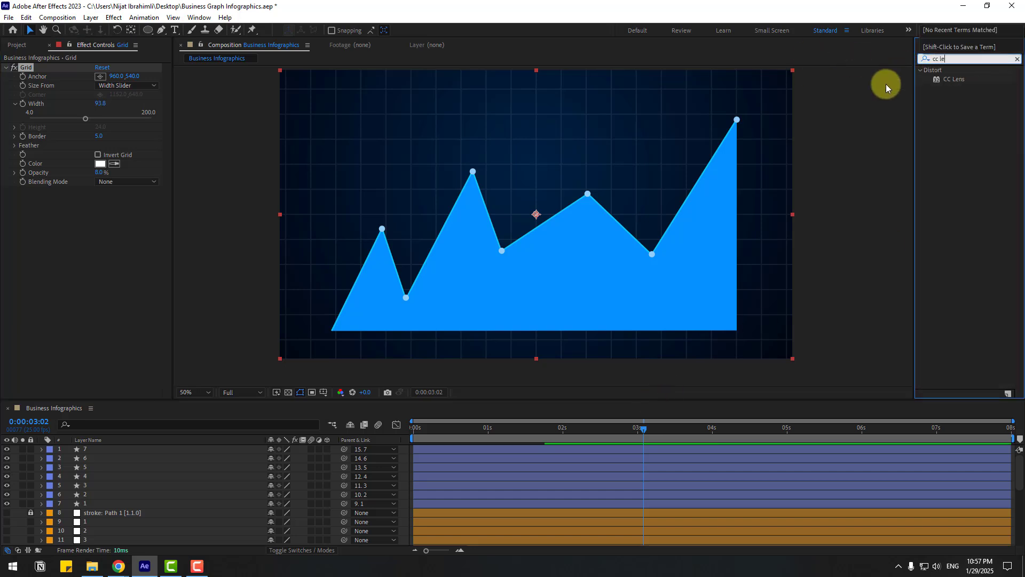
drag(954, 79, 104, 534)
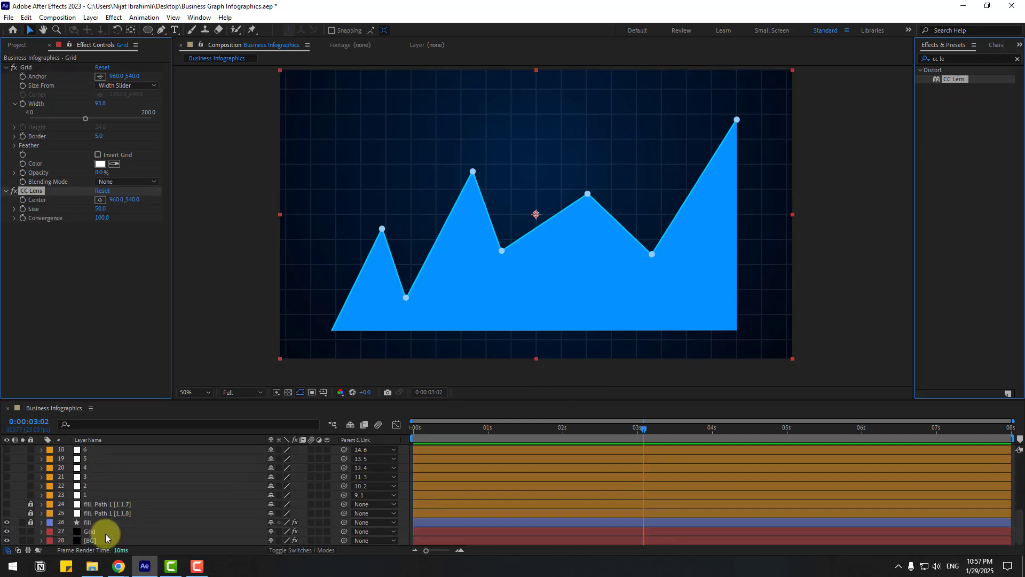
drag(100, 212, 203, 199)
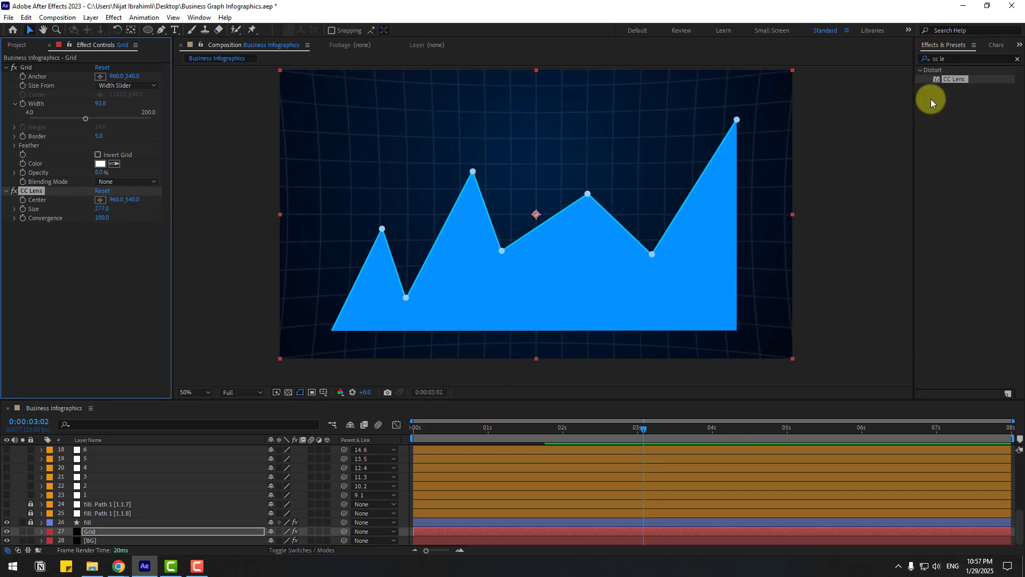
click(950, 59)
text(glow)
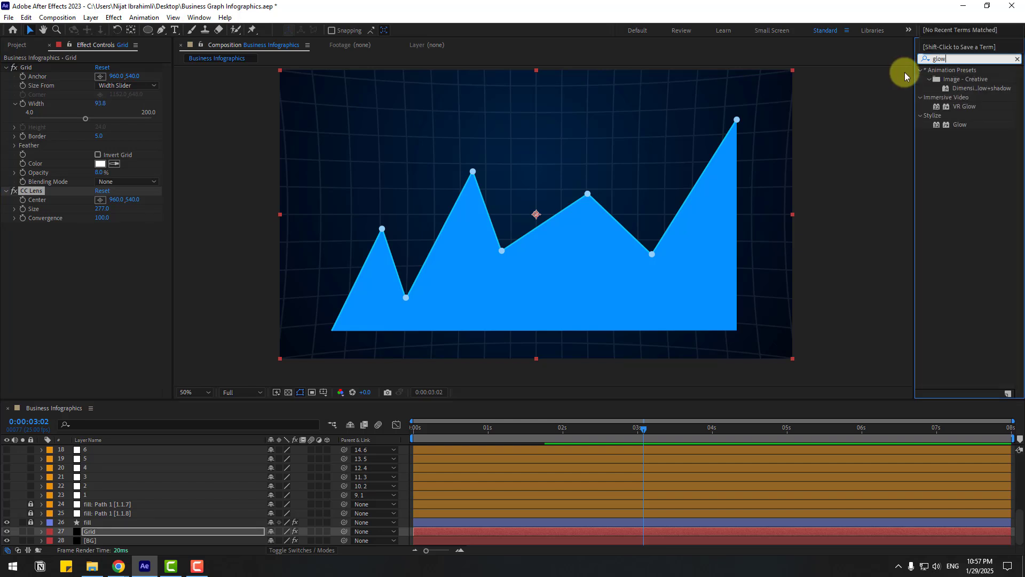
Step: Add Glow with a 24 radius to the stroke layer, and a Glow to the fill layer
click(30, 522)
scroll(75, 507, up, 3)
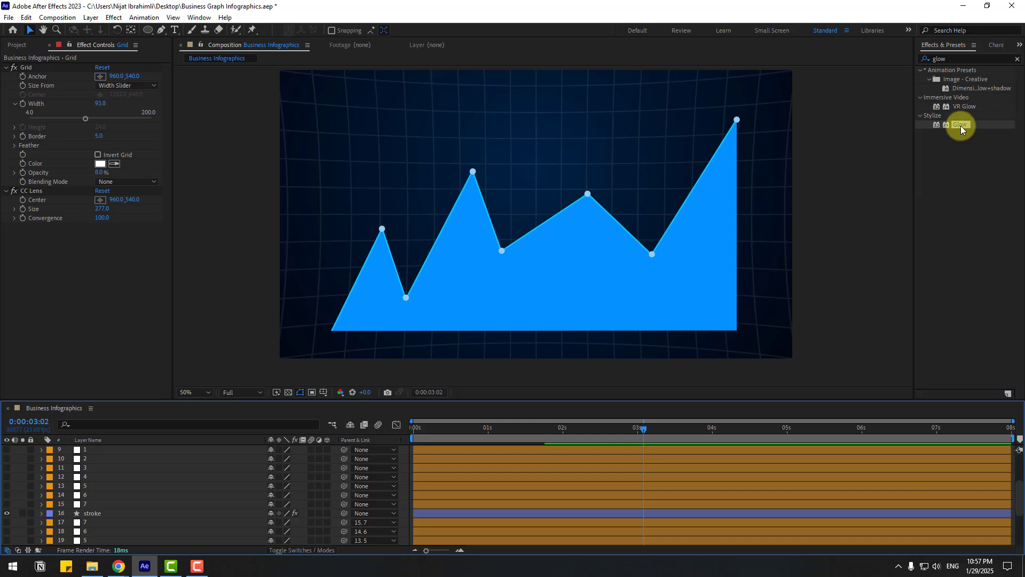
mouse_move(959, 124)
mouse_down()
mouse_move(238, 521)
mouse_move(94, 512)
mouse_up()
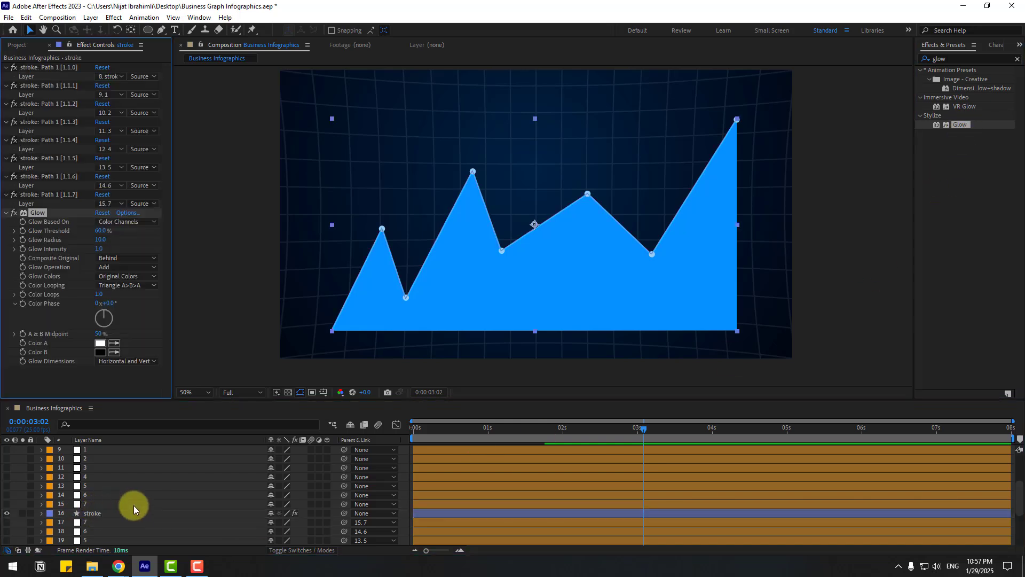
scroll(331, 290, up, 3)
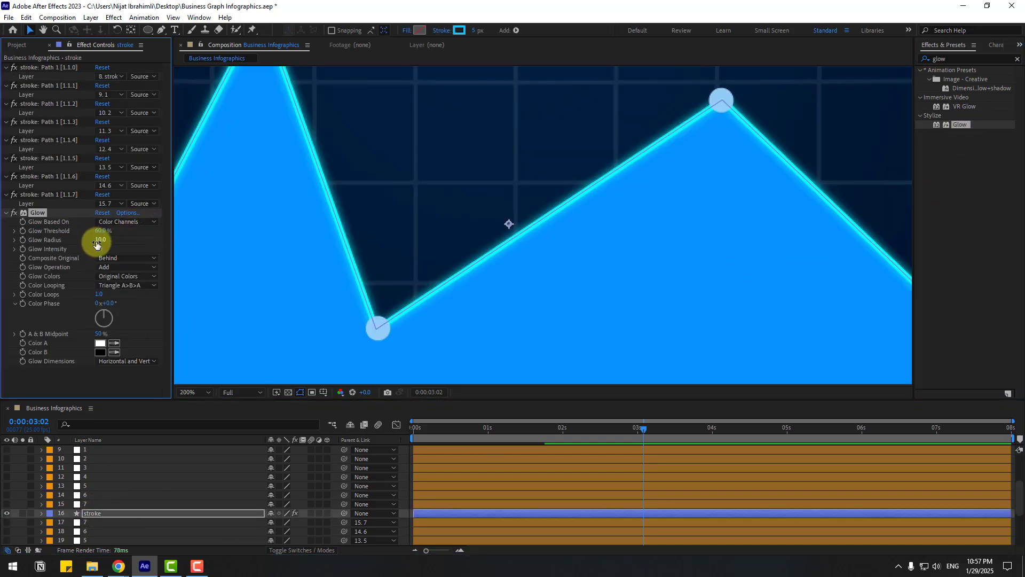
drag(99, 240, 110, 240)
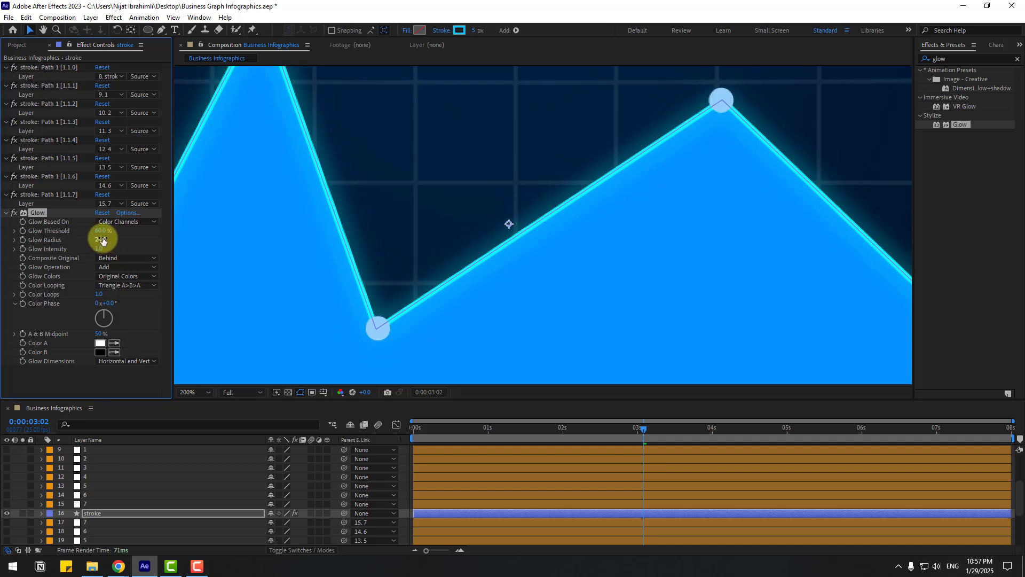
scroll(835, 187, down, 5)
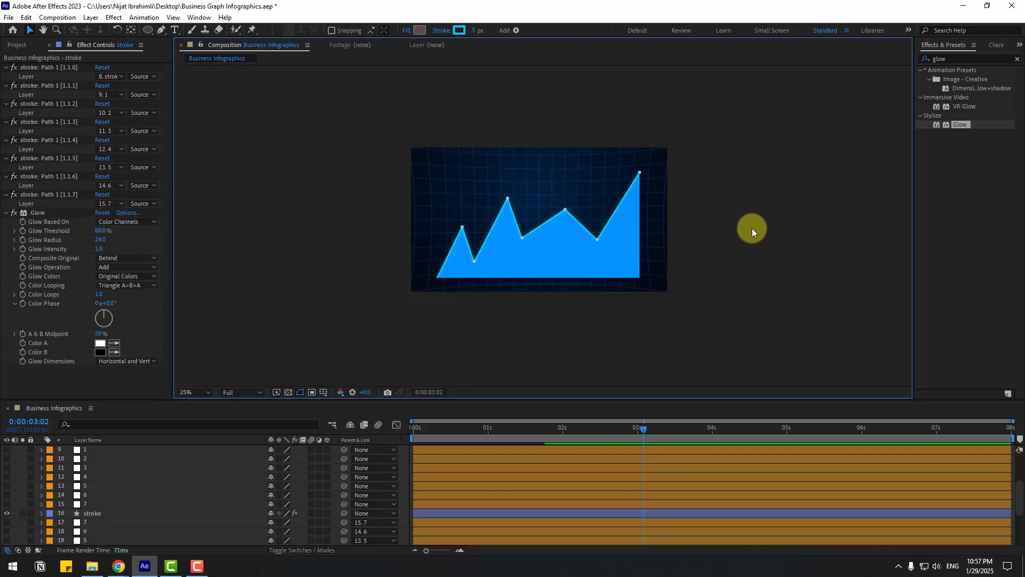
scroll(752, 228, up, 2)
drag(962, 152, 93, 522)
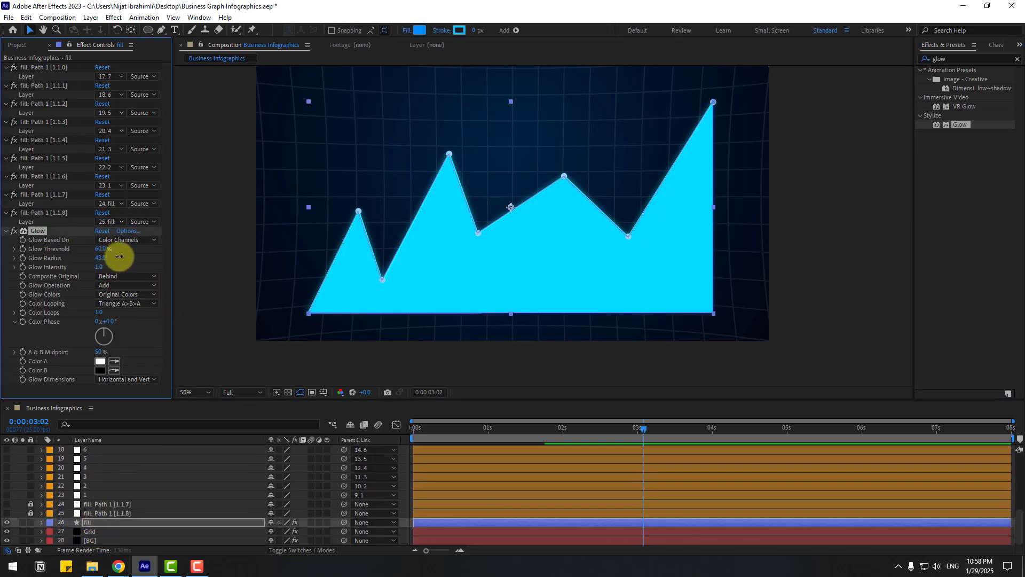